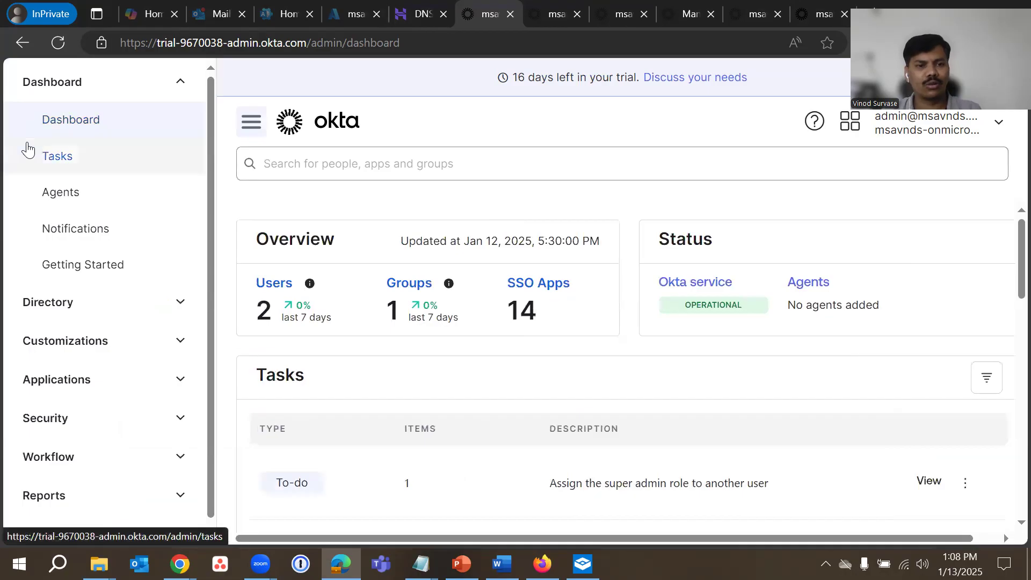
Open the Authentication Policies page in the Security section of the admin console
click(126, 89)
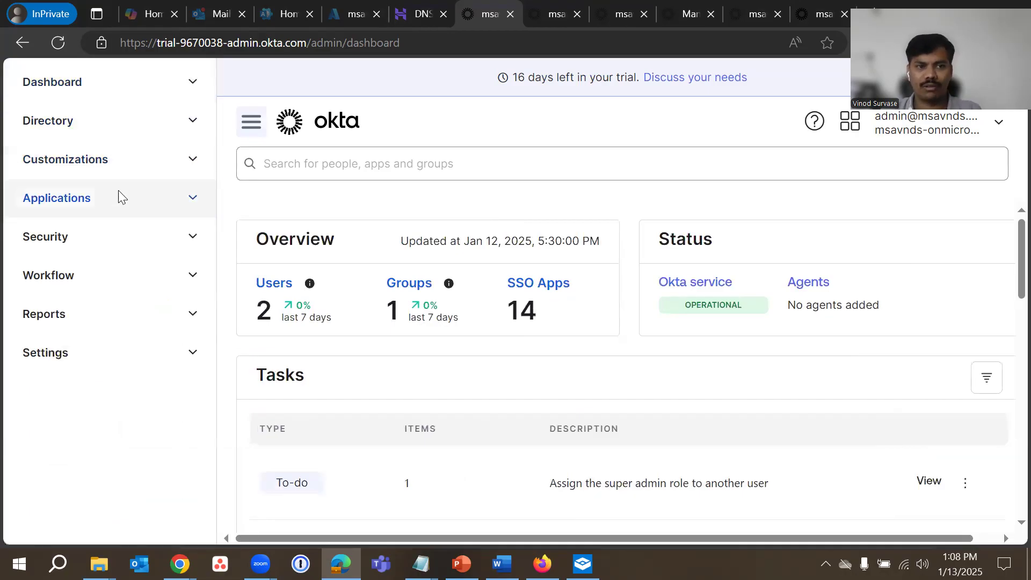
click(113, 233)
scroll(131, 235, down, 4)
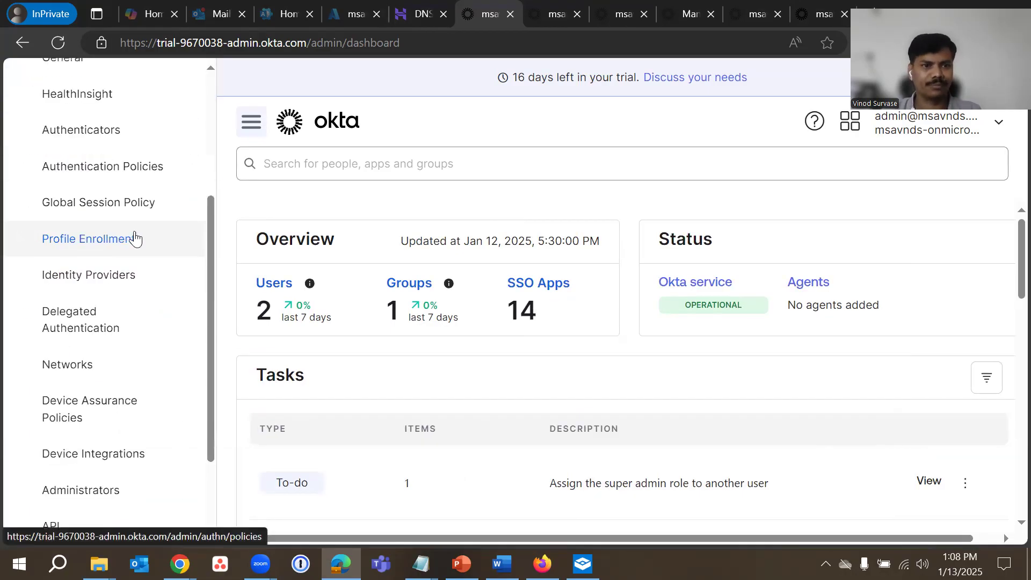
scroll(135, 238, up, 3)
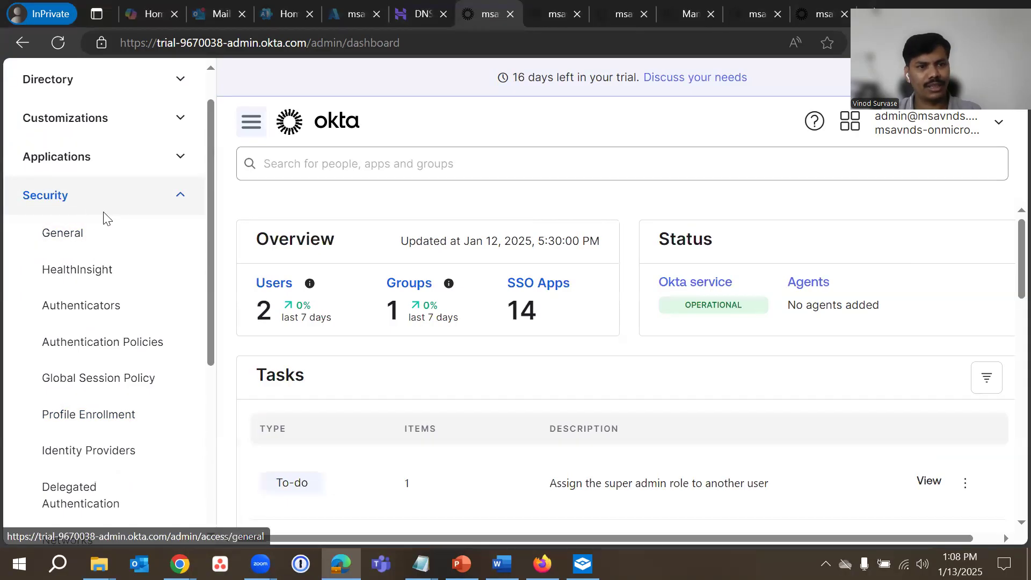
click(92, 347)
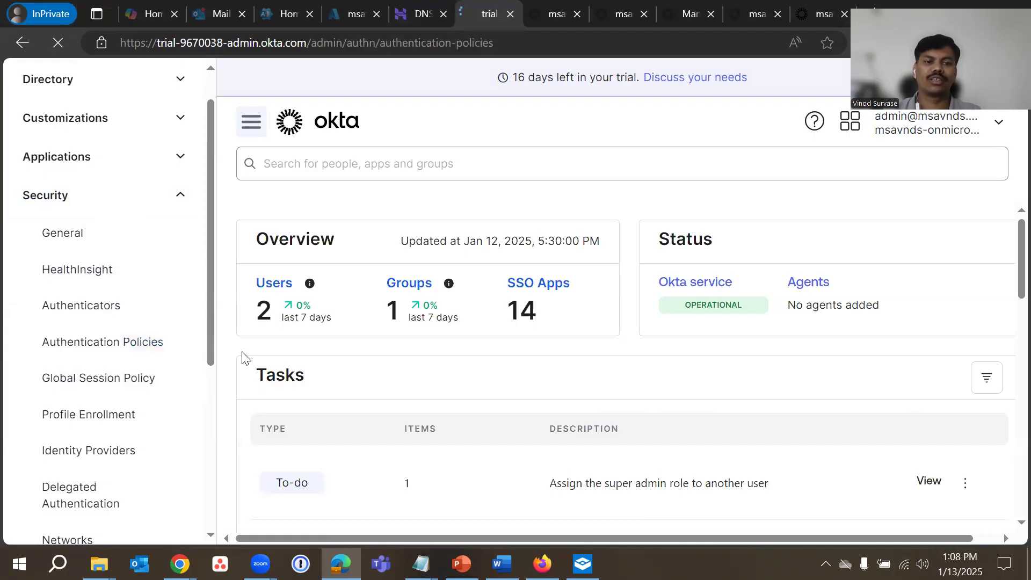
Review the full list of authentication policies and the apps each one applies to
scroll(474, 264, down, 1)
scroll(474, 270, down, 3)
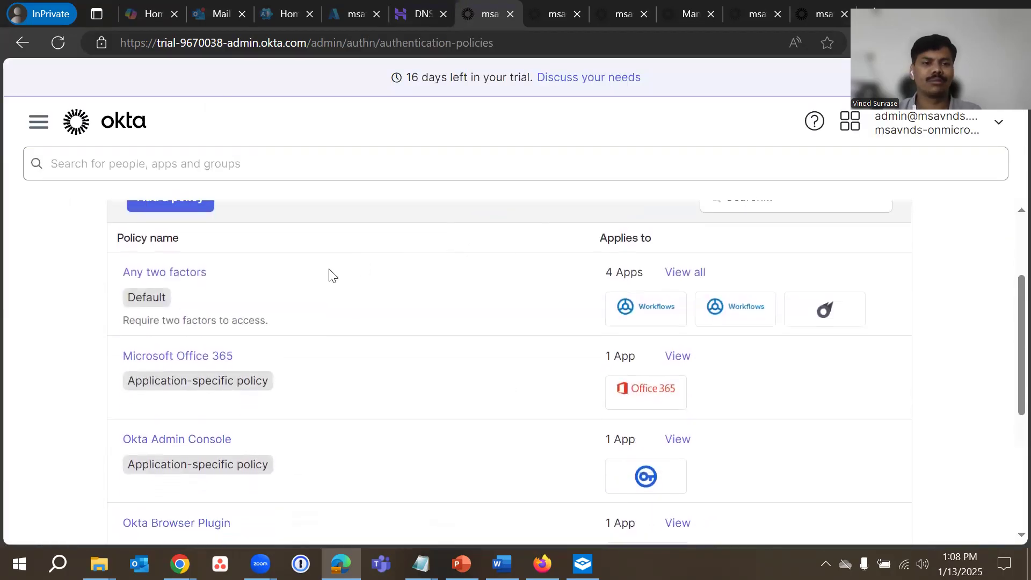
scroll(362, 273, down, 2)
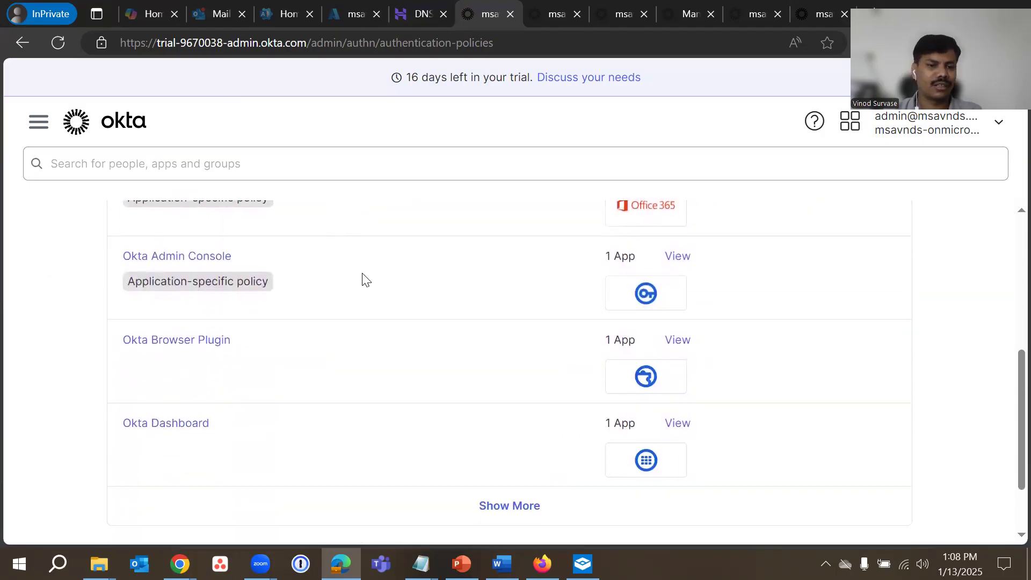
scroll(363, 279, down, 1)
click(499, 468)
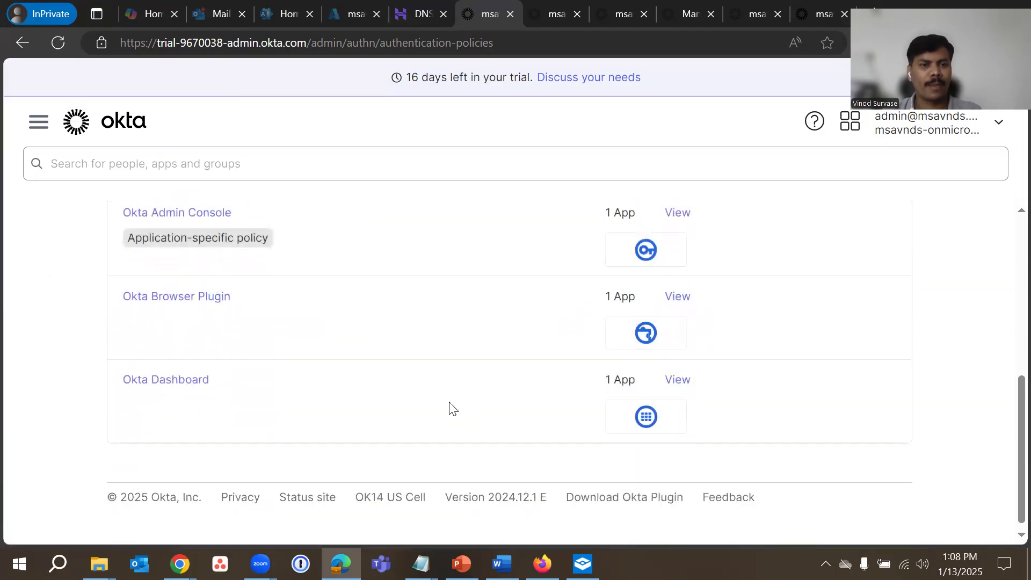
scroll(870, 368, up, 4)
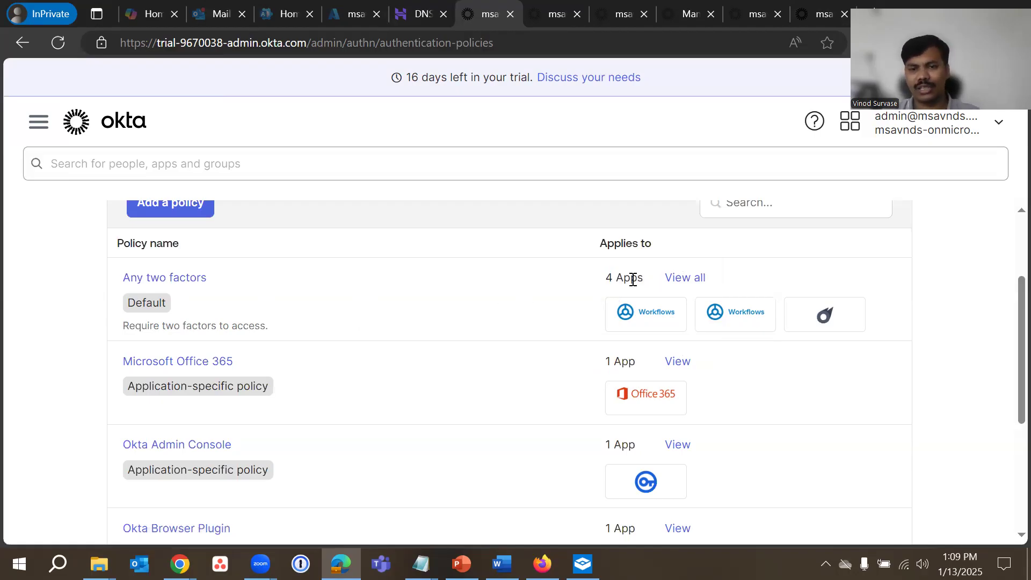
scroll(554, 327, down, 3)
scroll(419, 327, down, 1)
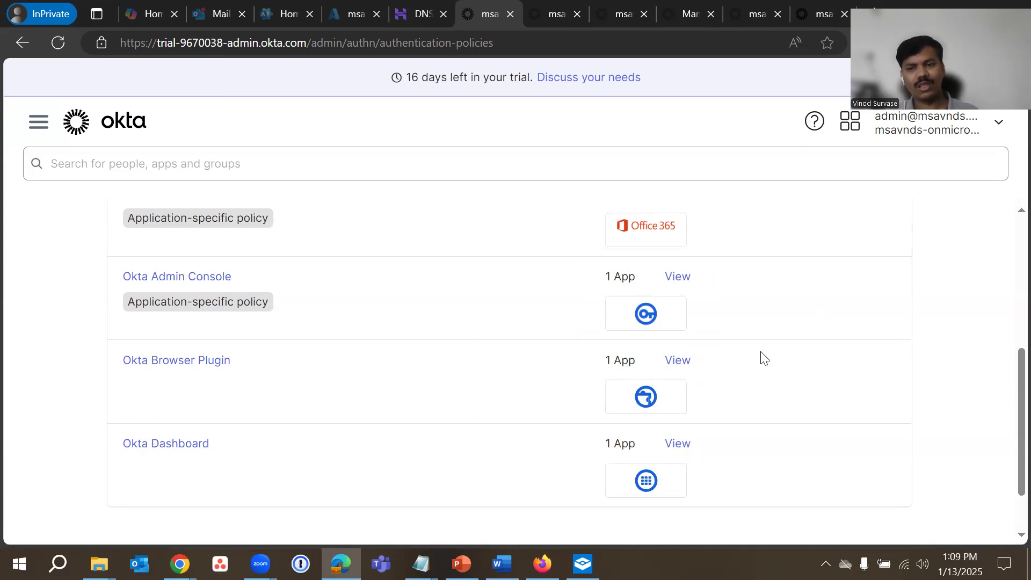
scroll(954, 299, down, 1)
scroll(954, 299, up, 7)
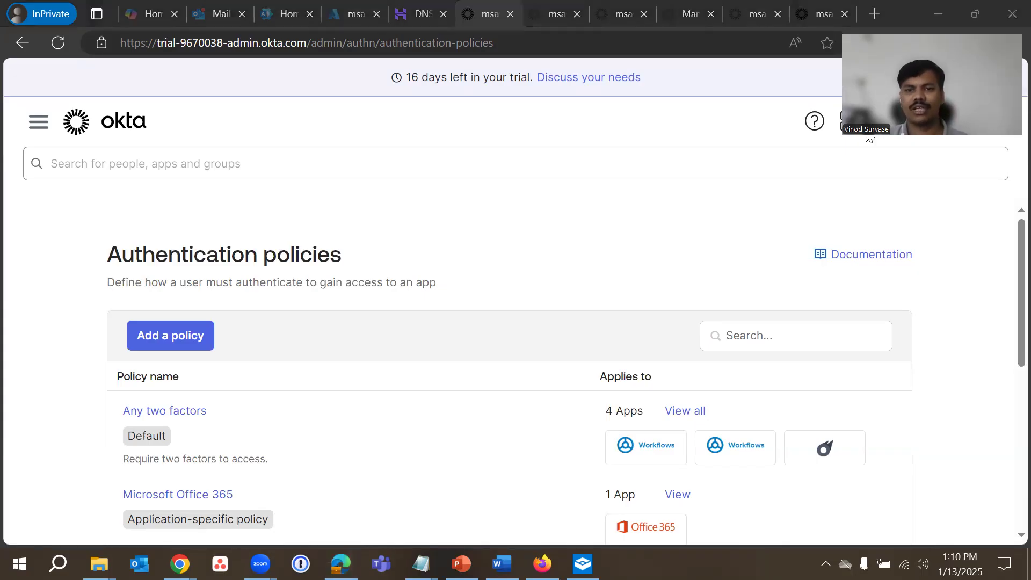
Start a new authentication policy and name it "Authentication Policy for Biz Apps and Platforms"
click(177, 339)
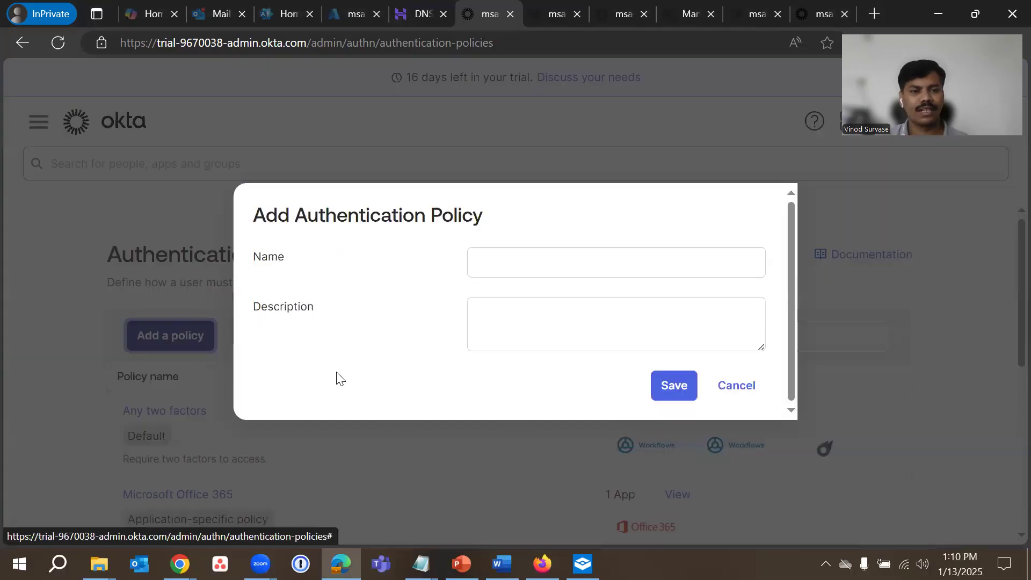
click(533, 267)
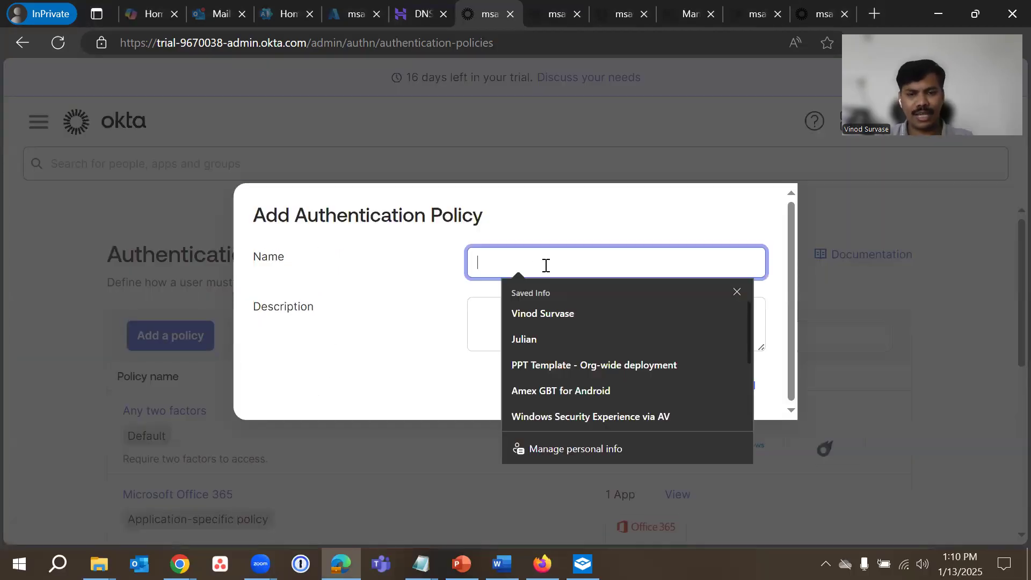
text(Auth Policy for Biz Apps)
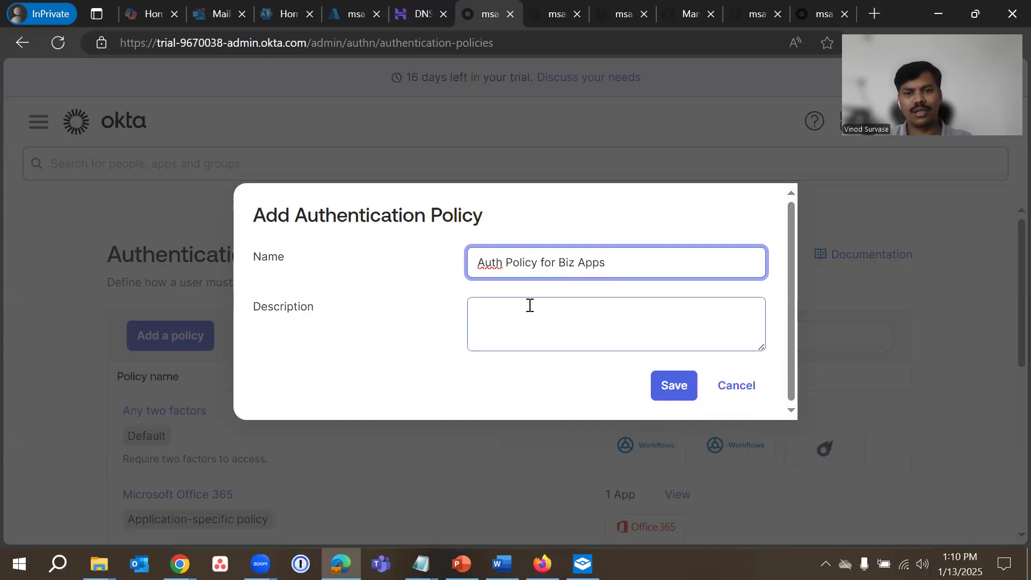
text(entication)
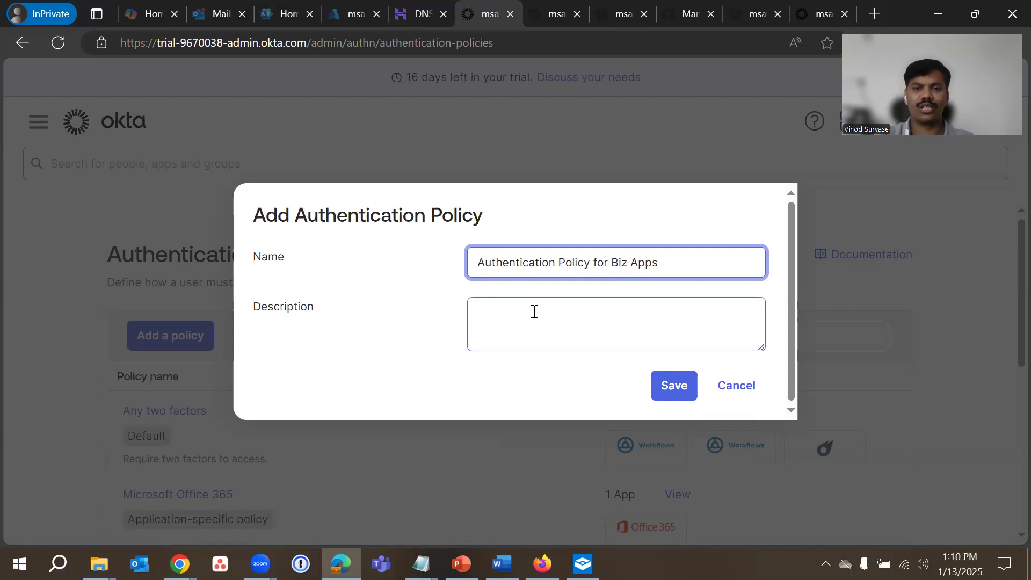
key(ctrl+a)
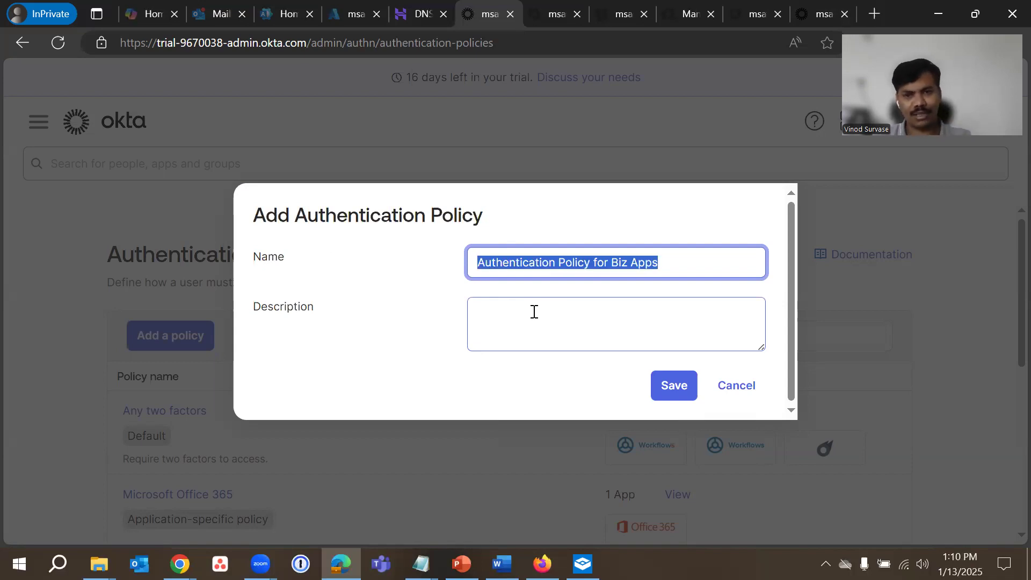
click(703, 260)
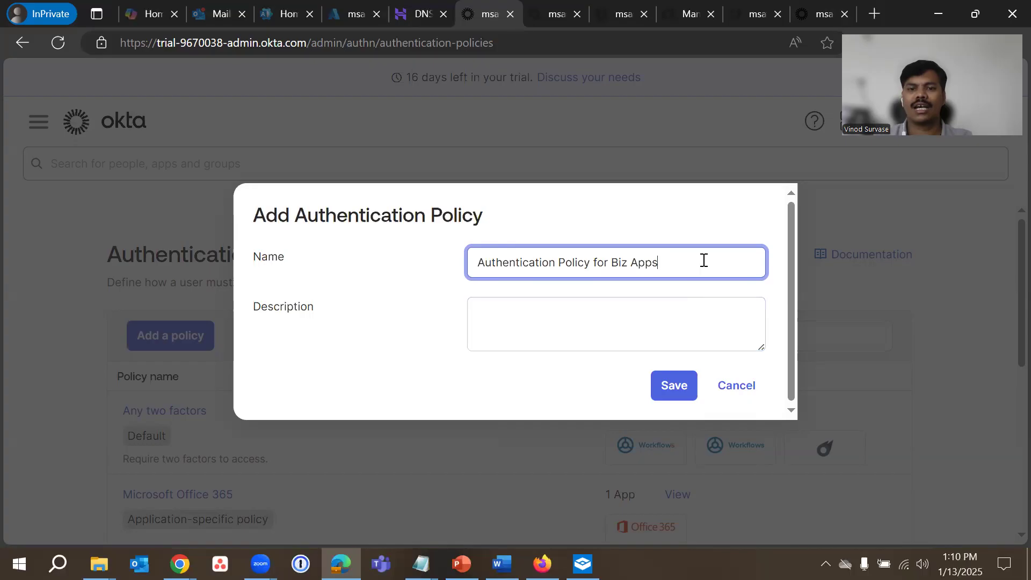
text(and Platforms)
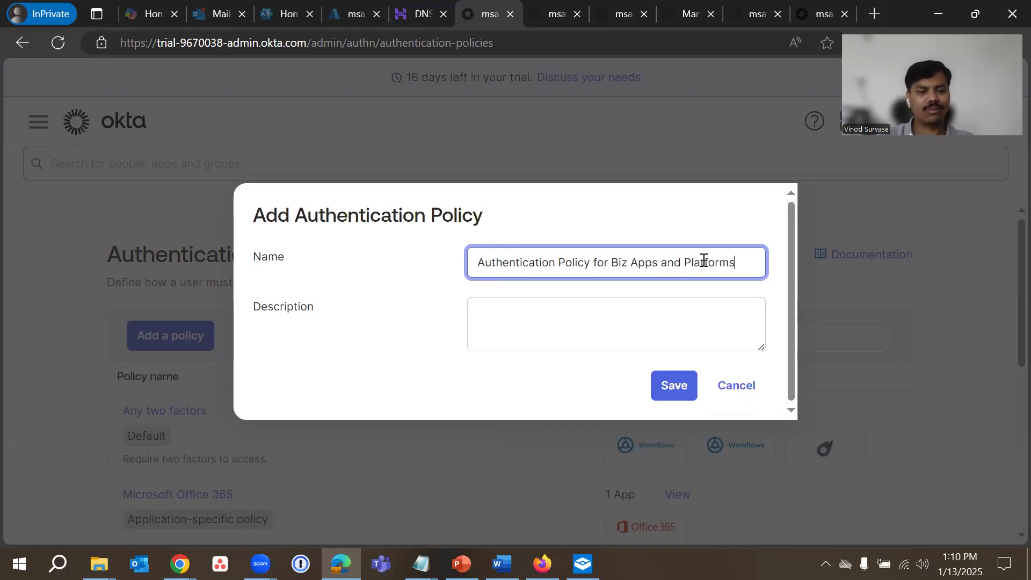
Copy the policy name into the description and save the new authentication policy
key(ctrl+a)
key(ctrl+c)
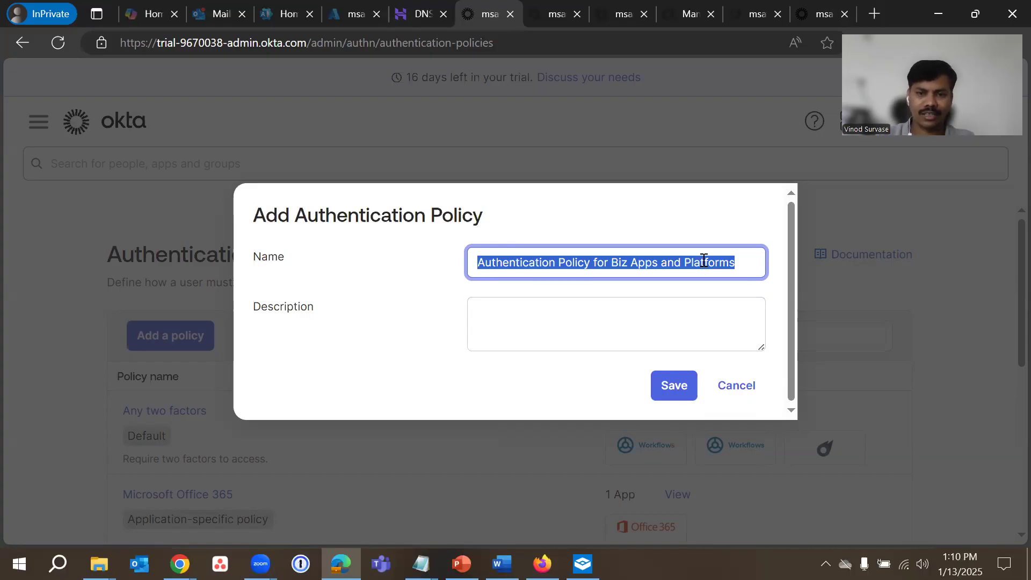
click(597, 306)
key(ctrl+v)
click(673, 386)
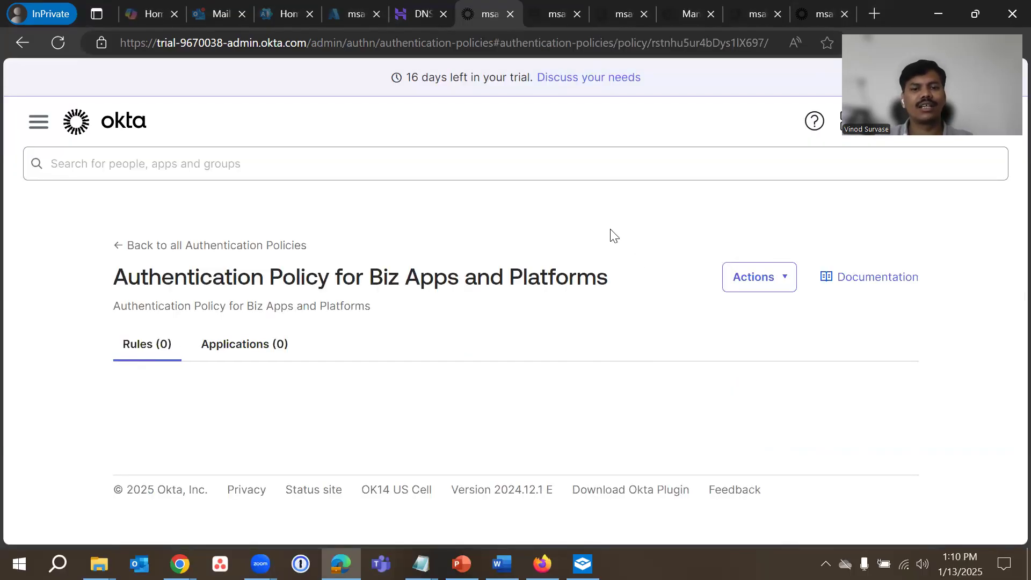
Examine the name and status of the new policy's default Catch-all Rule
scroll(547, 335, down, 2)
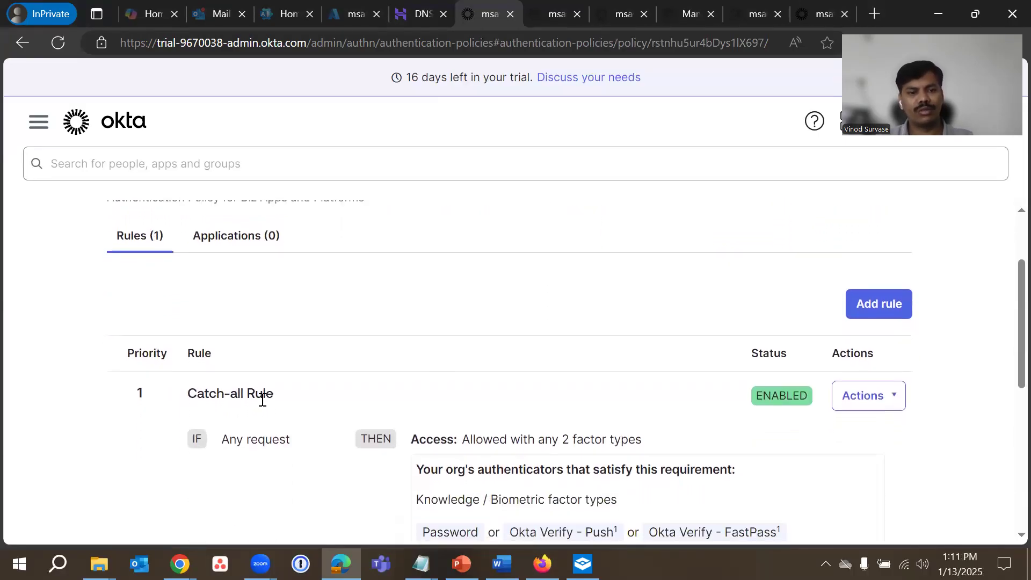
scroll(231, 395, down, 1)
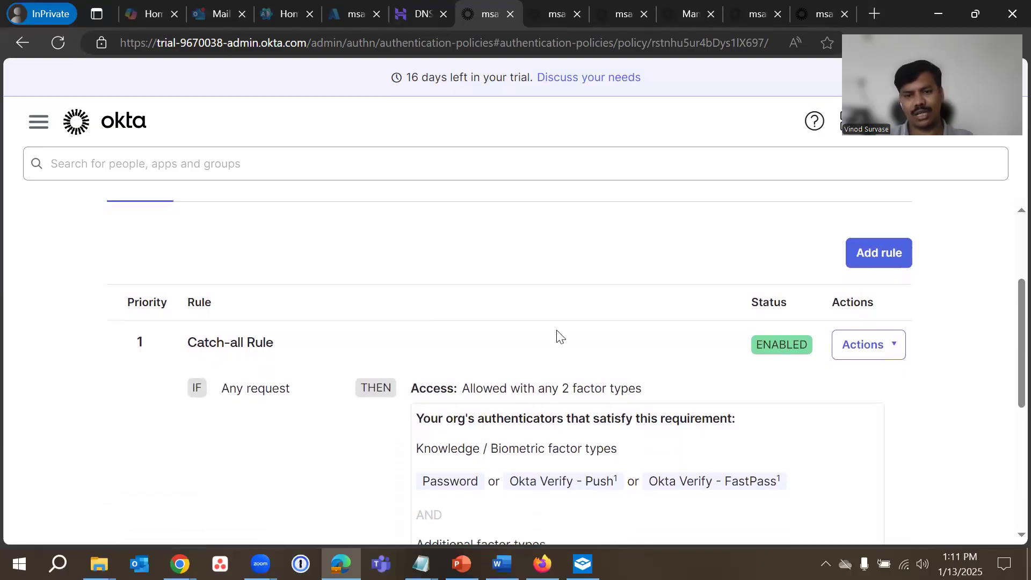
scroll(557, 333, down, 1)
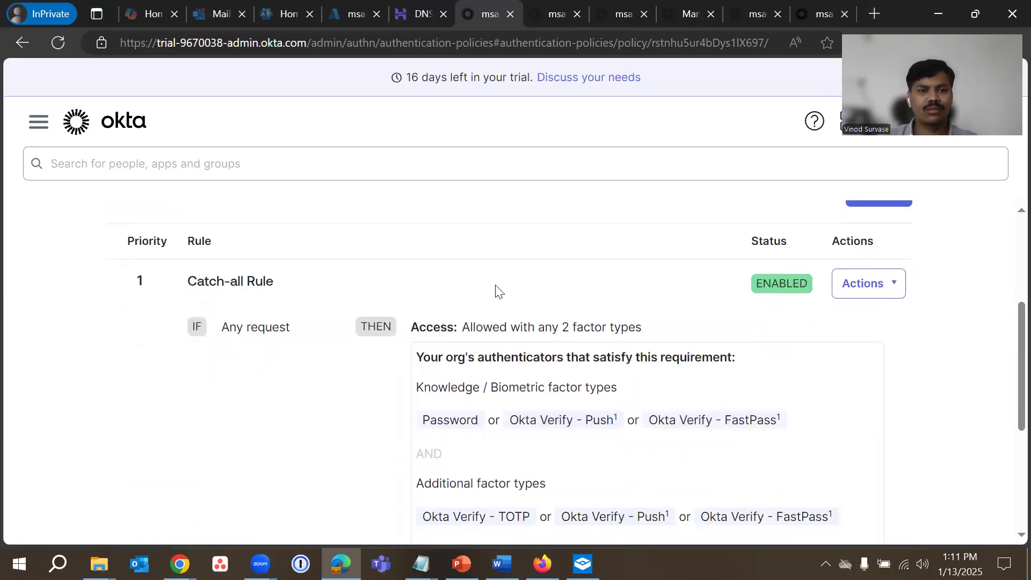
drag(754, 286, 818, 296)
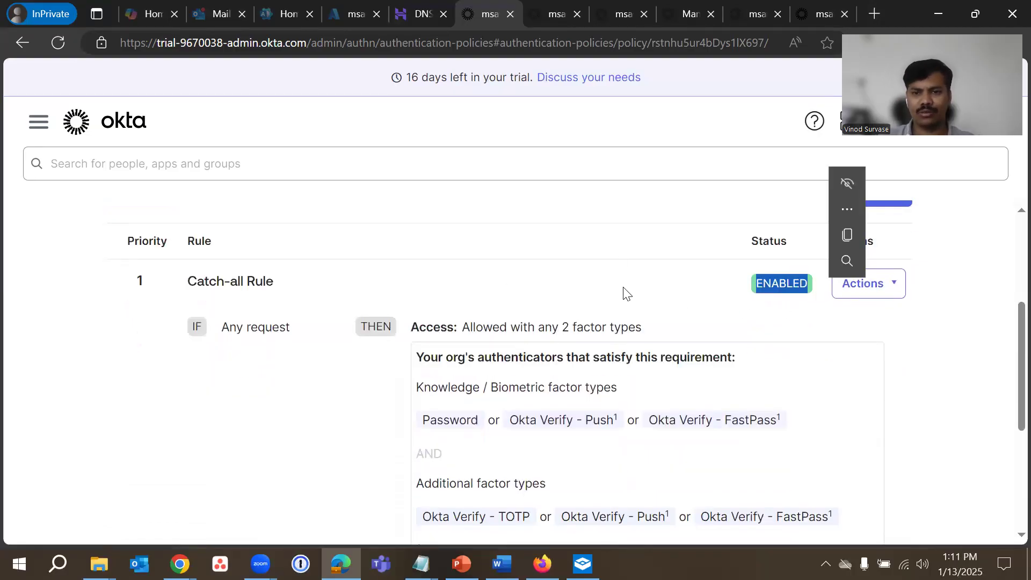
click(612, 234)
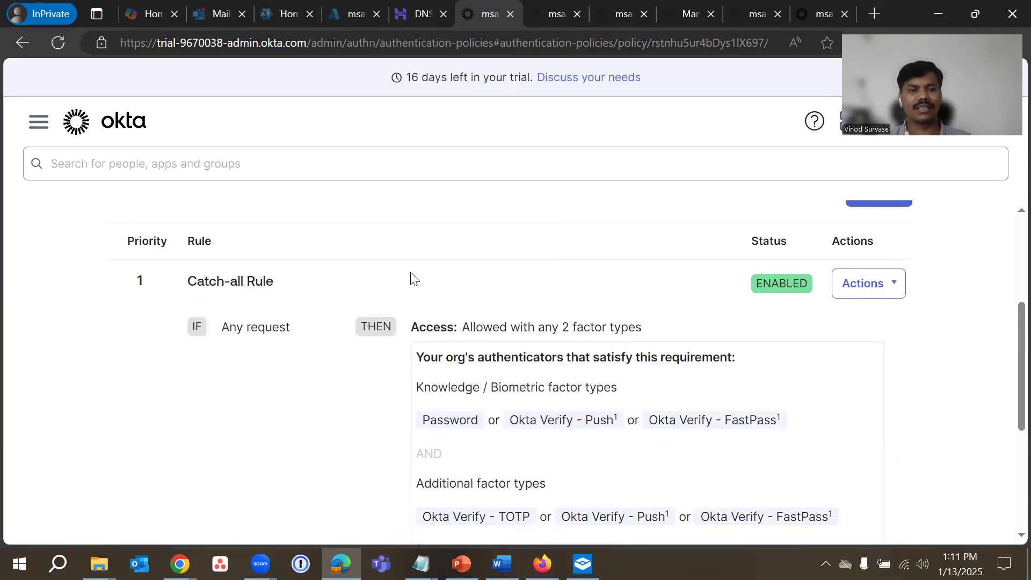
drag(189, 284, 274, 282)
click(237, 408)
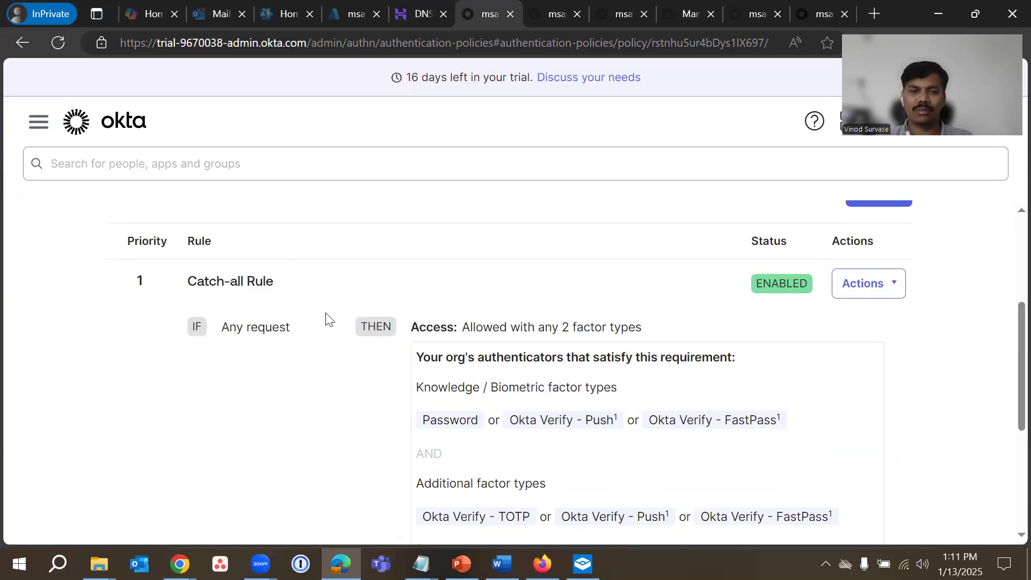
Examine the Catch-all Rule's access requirement and the authenticators accepted as knowledge, biometric and additional factor types
scroll(461, 293, down, 1)
scroll(461, 293, down, 1)
drag(462, 271, 657, 276)
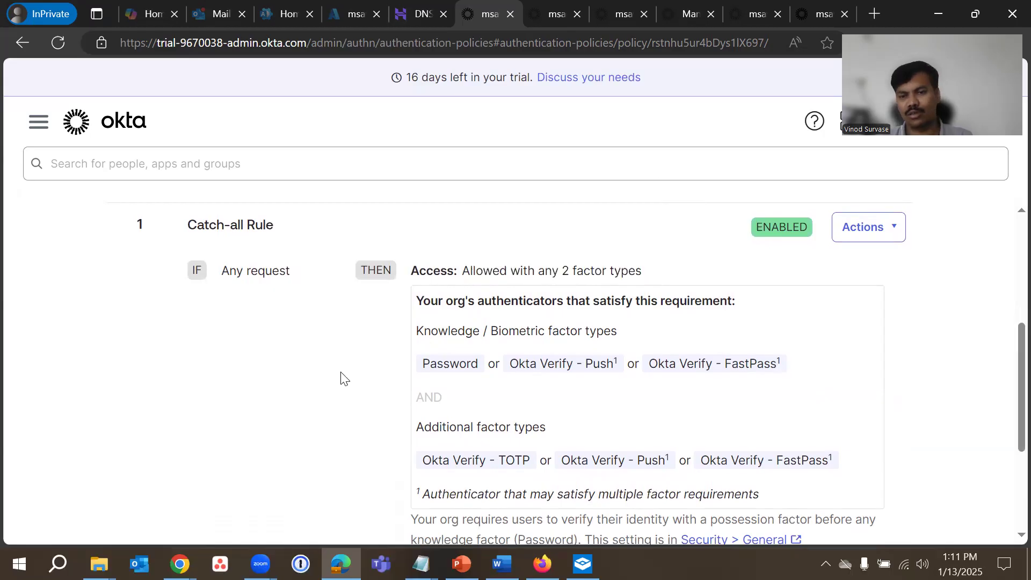
drag(425, 360, 788, 369)
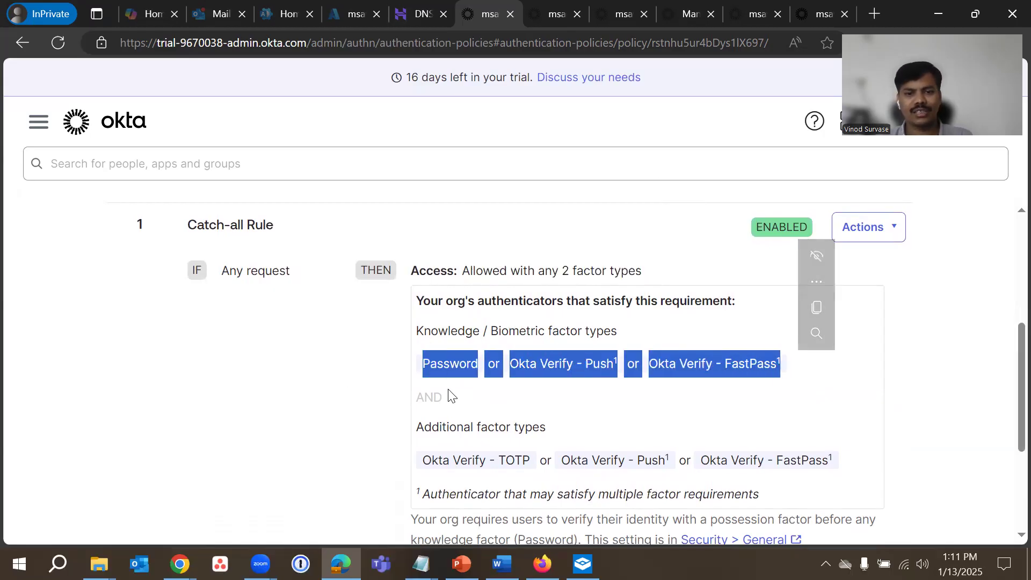
click(450, 395)
scroll(483, 416, down, 1)
drag(424, 357, 561, 356)
click(325, 401)
scroll(423, 371, down, 1)
drag(424, 372, 800, 394)
click(242, 401)
scroll(241, 400, down, 2)
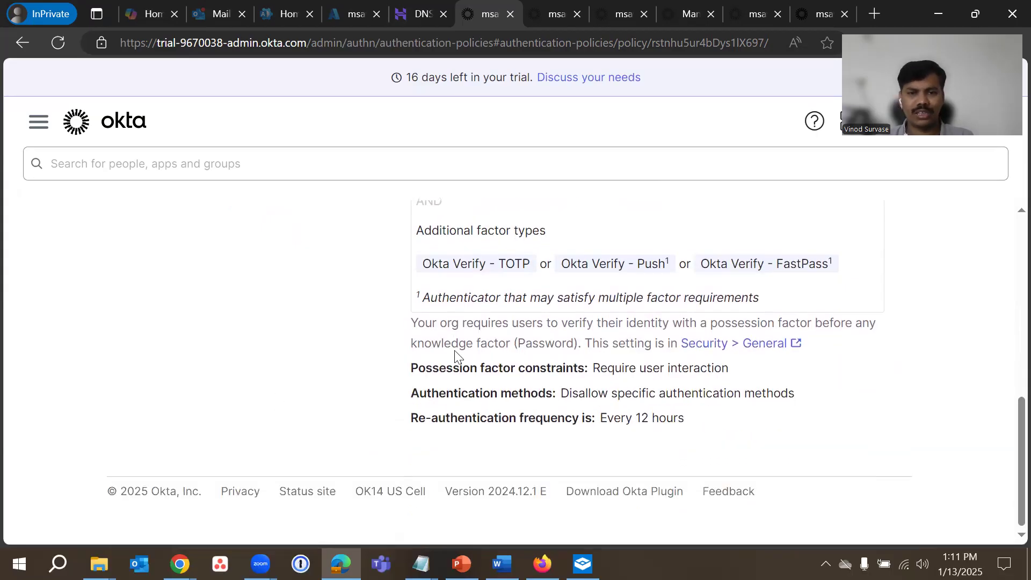
Read the Catch-all Rule's possession factor constraints, authentication methods and re-authentication frequency
drag(412, 373, 597, 369)
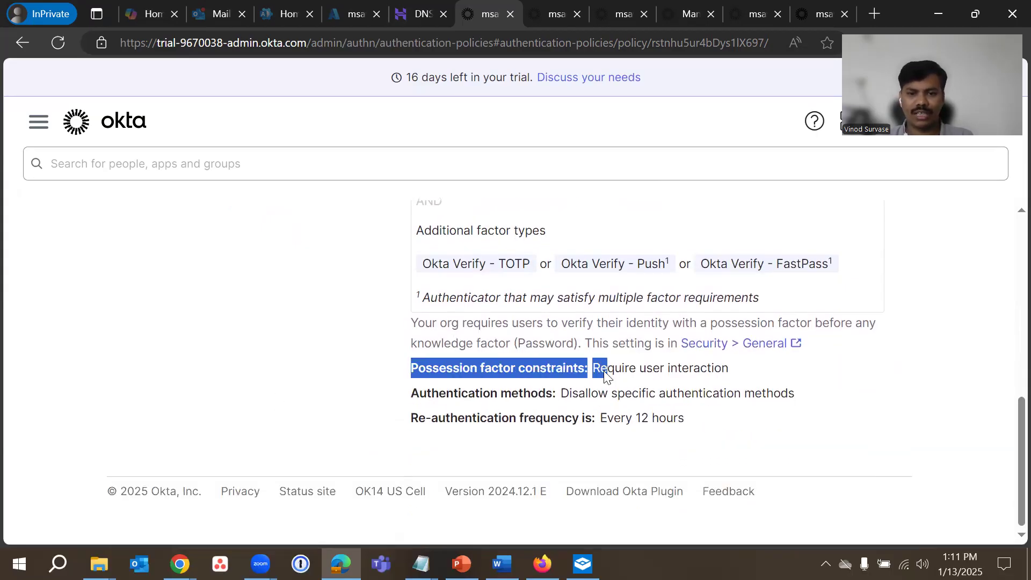
click(430, 394)
drag(412, 394, 602, 393)
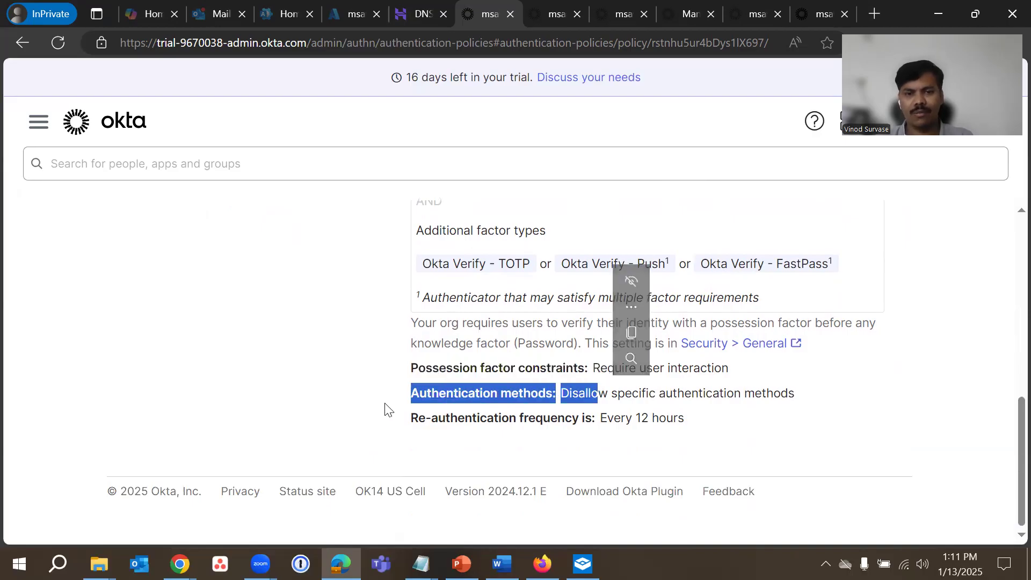
click(412, 406)
drag(413, 418, 595, 419)
click(348, 412)
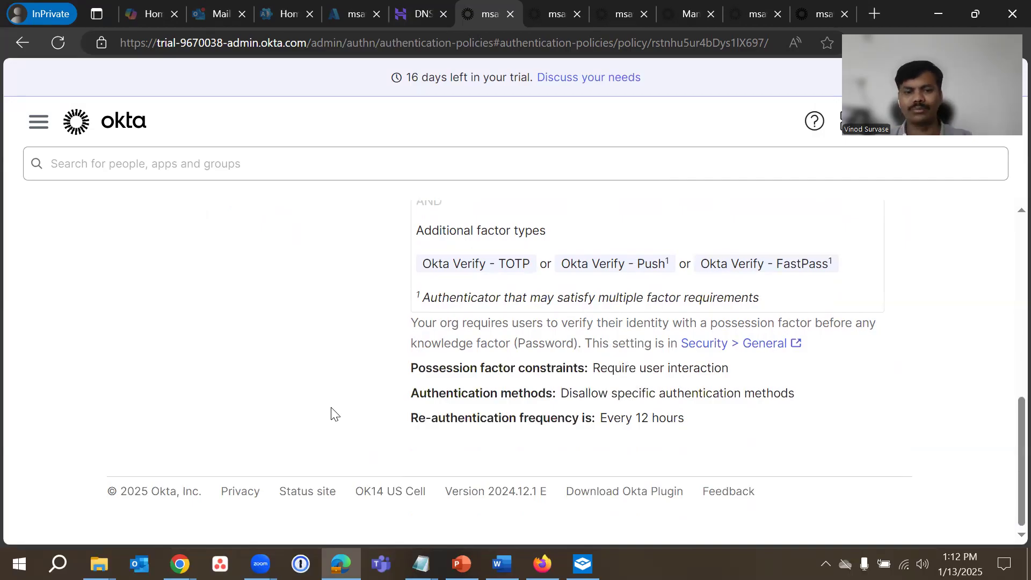
Check which actions are available for the Catch-all Rule and return to the policy overview
scroll(317, 404, up, 10)
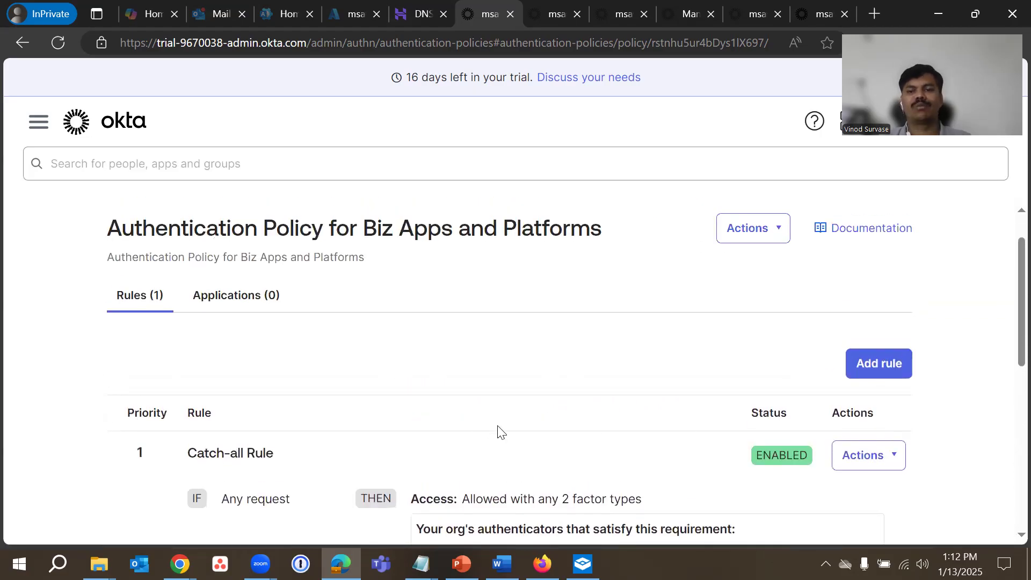
scroll(609, 389, down, 3)
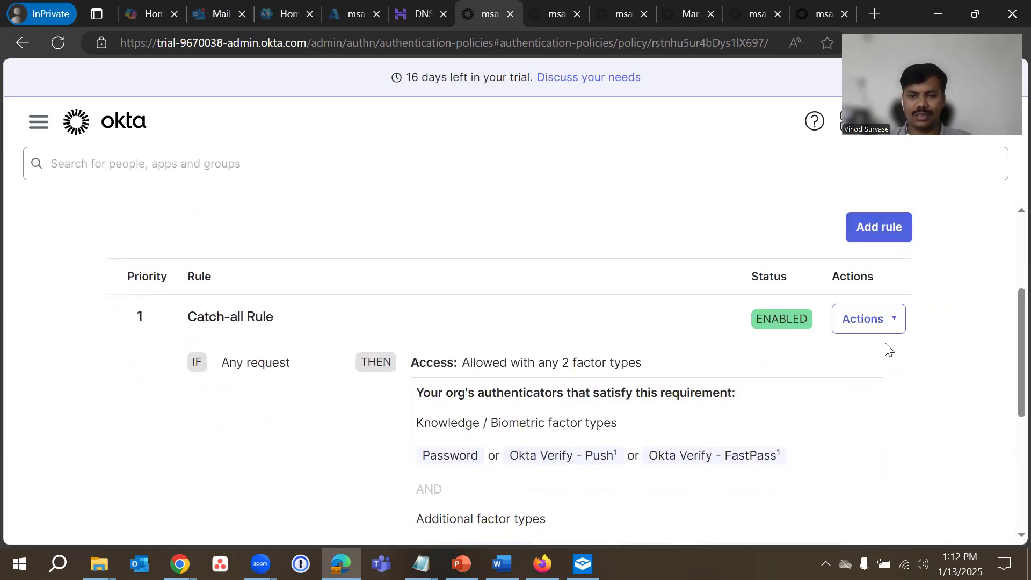
click(883, 326)
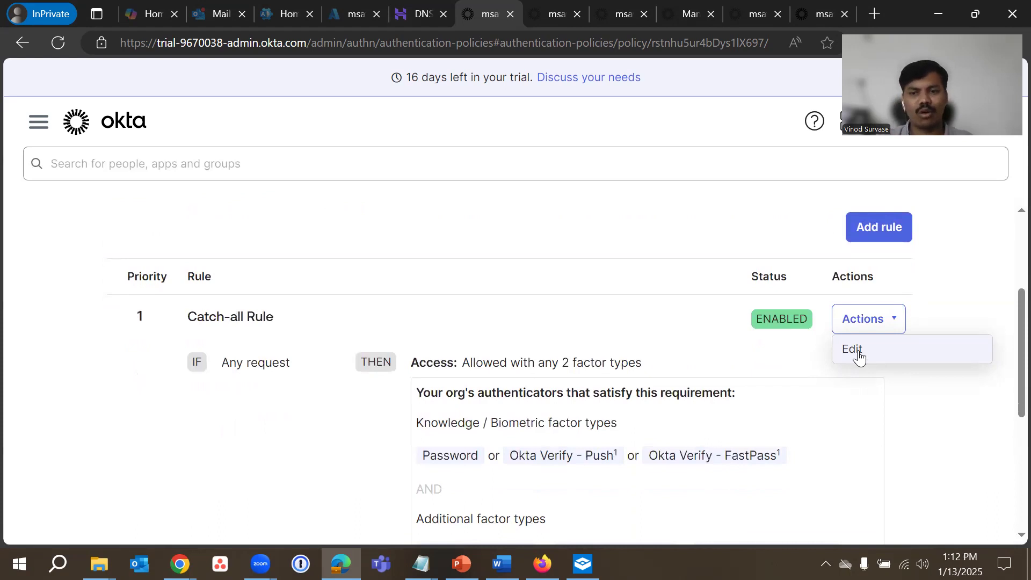
scroll(652, 230, up, 4)
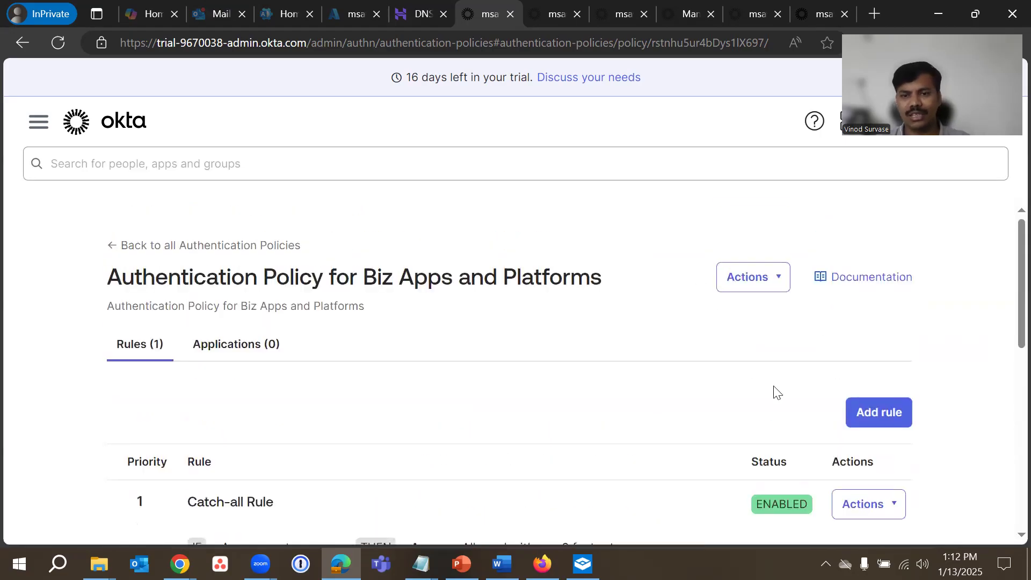
Add a new rule to the policy and name it "Authentication Policy for Biz Apps and Platforms Rule1"
click(769, 286)
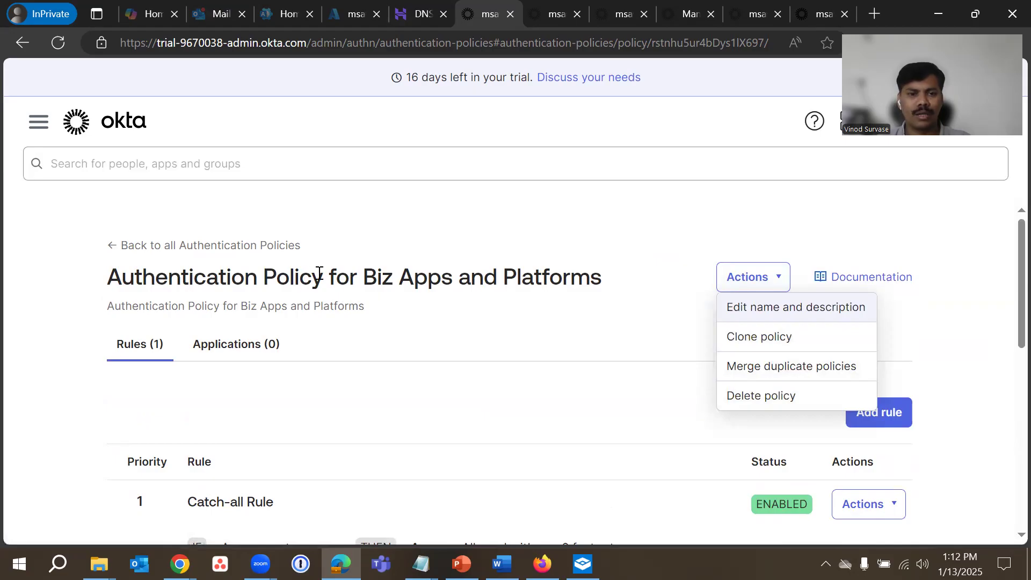
drag(609, 280, 123, 279)
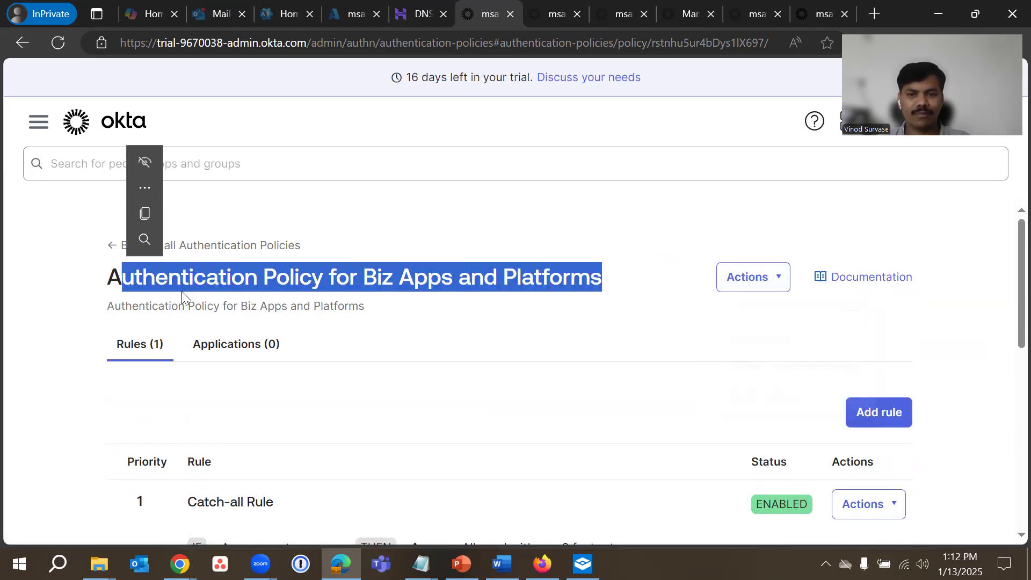
click(564, 322)
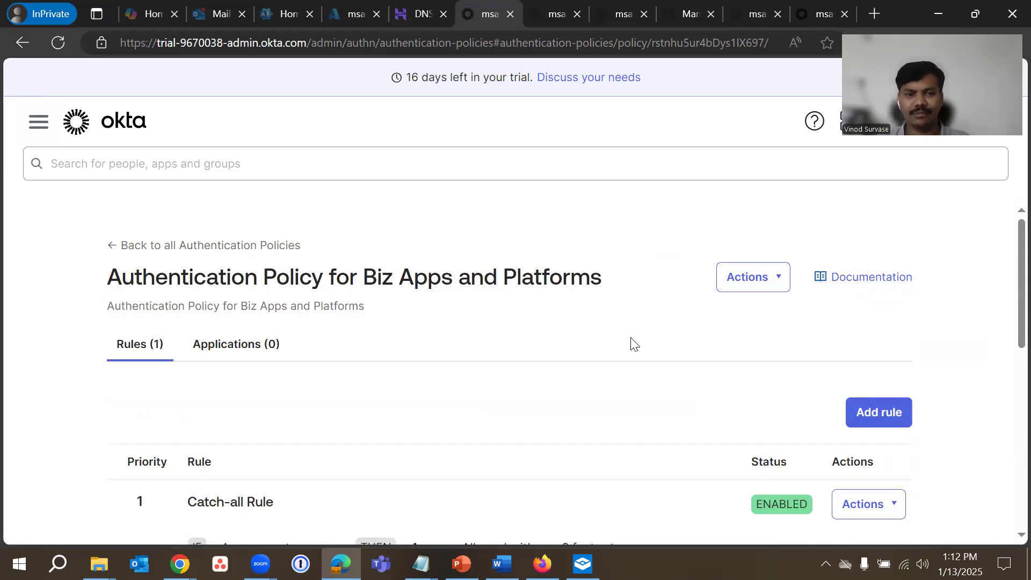
scroll(631, 344, down, 2)
click(878, 277)
click(553, 176)
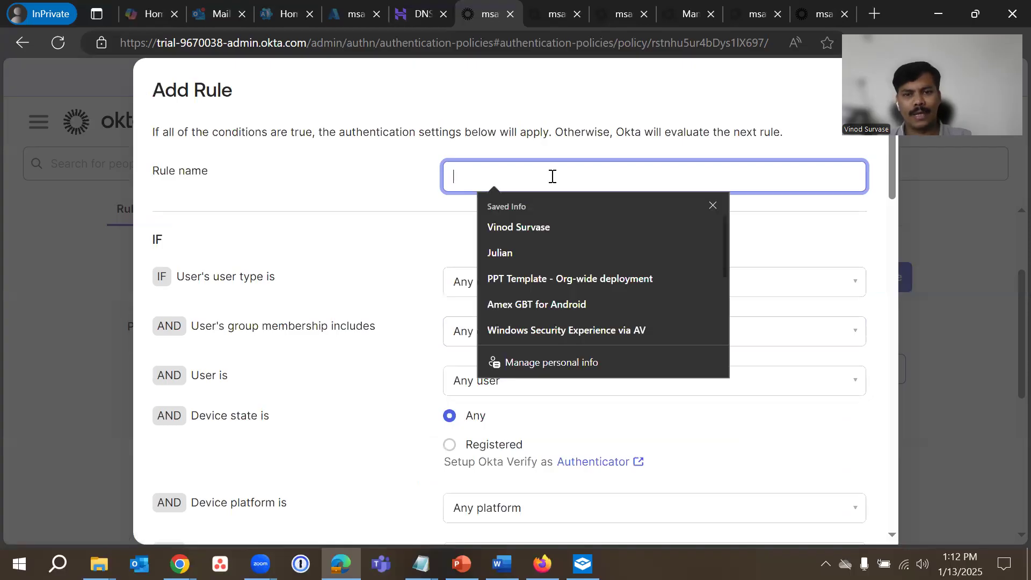
key(ctrl+v)
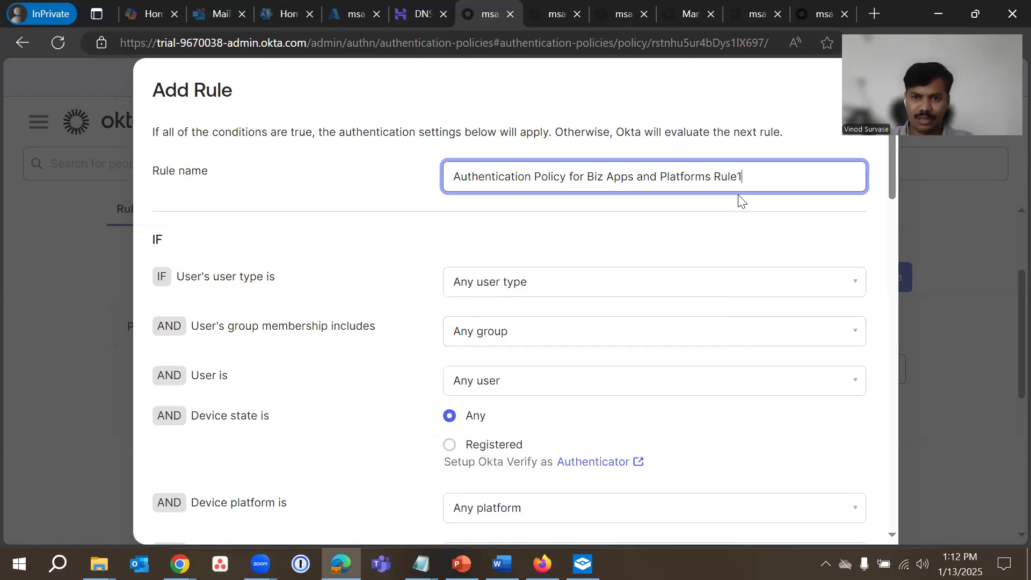
click(546, 240)
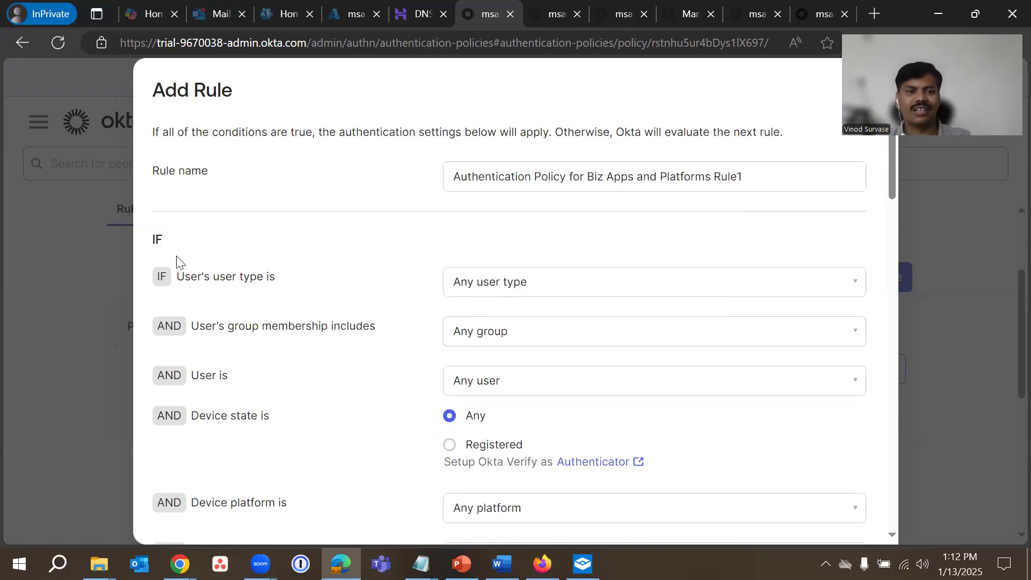
Examine the new rule's IF conditions for user type, group membership, user and device state
double_click(156, 241)
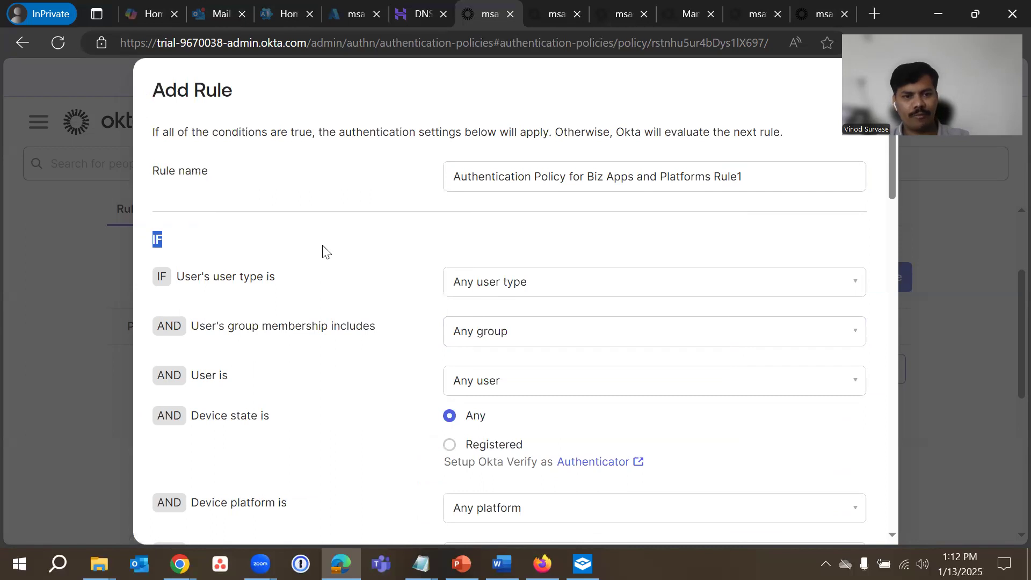
scroll(379, 262, down, 1)
scroll(380, 261, down, 2)
click(353, 280)
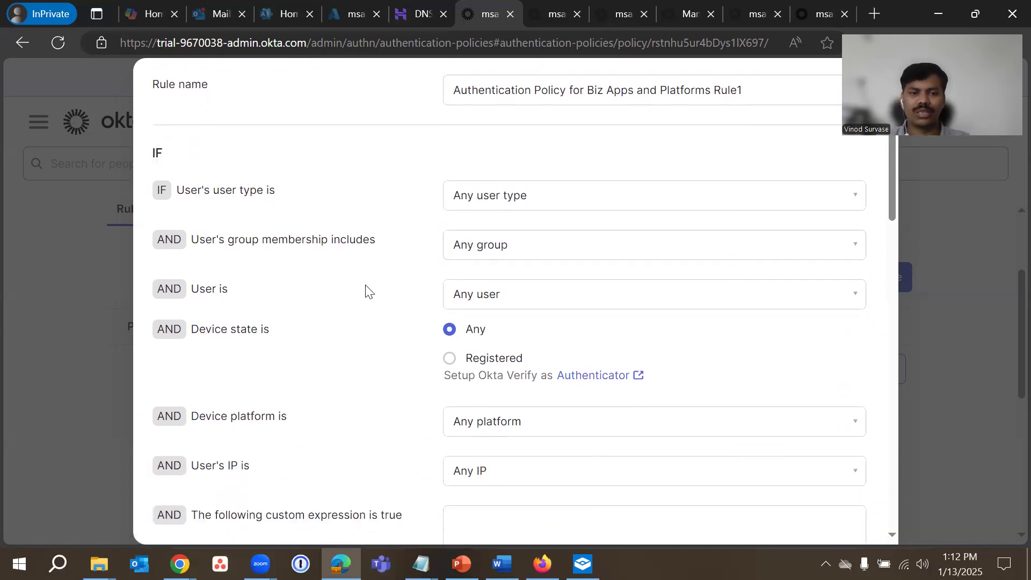
double_click(162, 293)
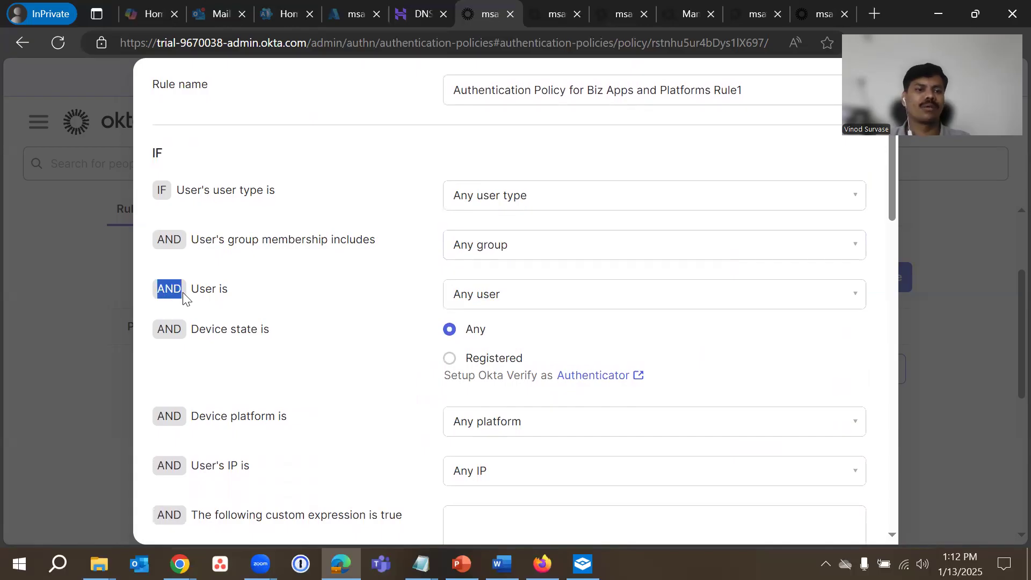
click(306, 302)
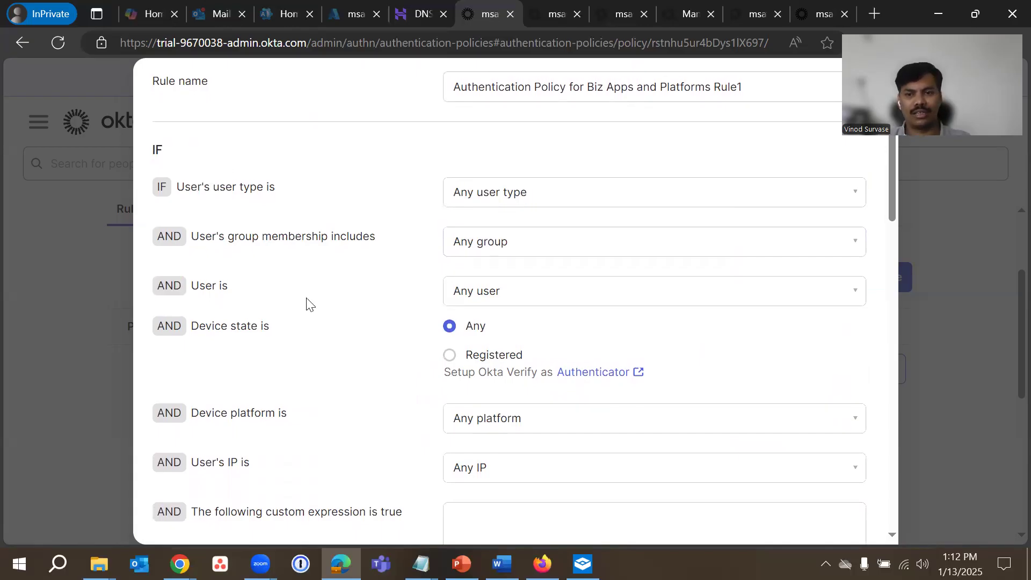
Examine the rule's remaining IF conditions for device platform, user's IP and custom expression
scroll(306, 302, down, 3)
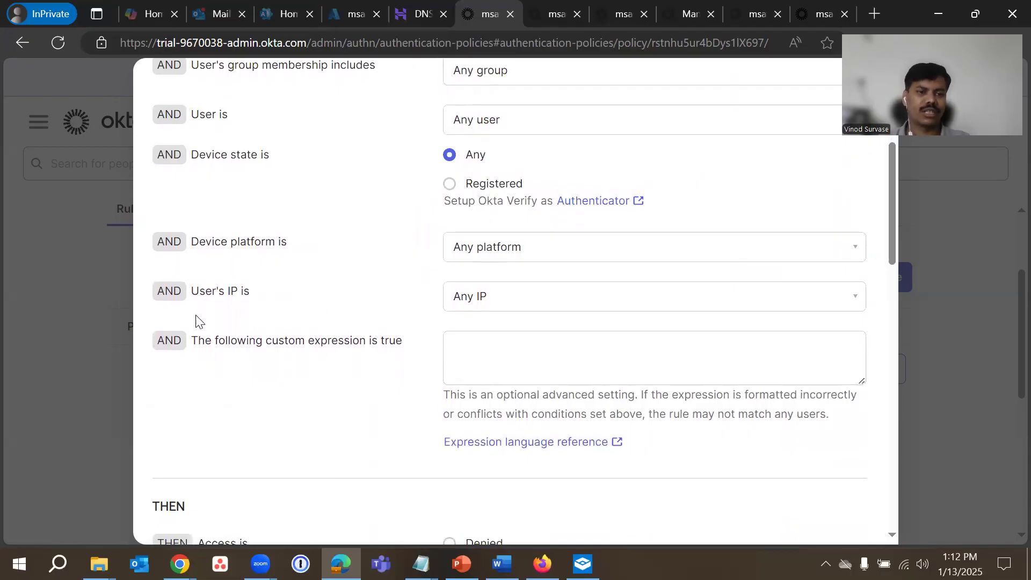
drag(194, 297, 301, 306)
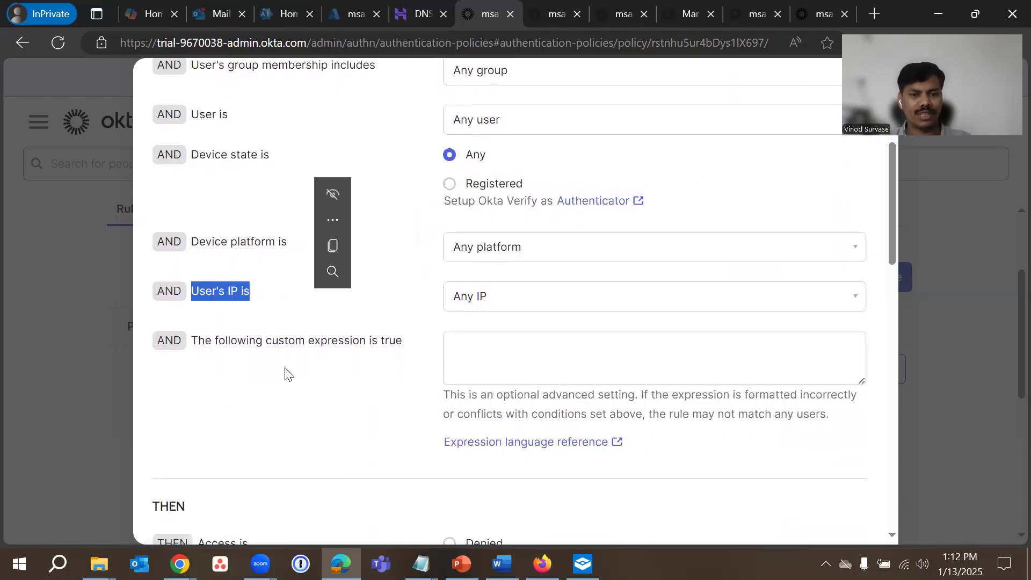
click(218, 348)
drag(190, 343, 404, 349)
click(352, 384)
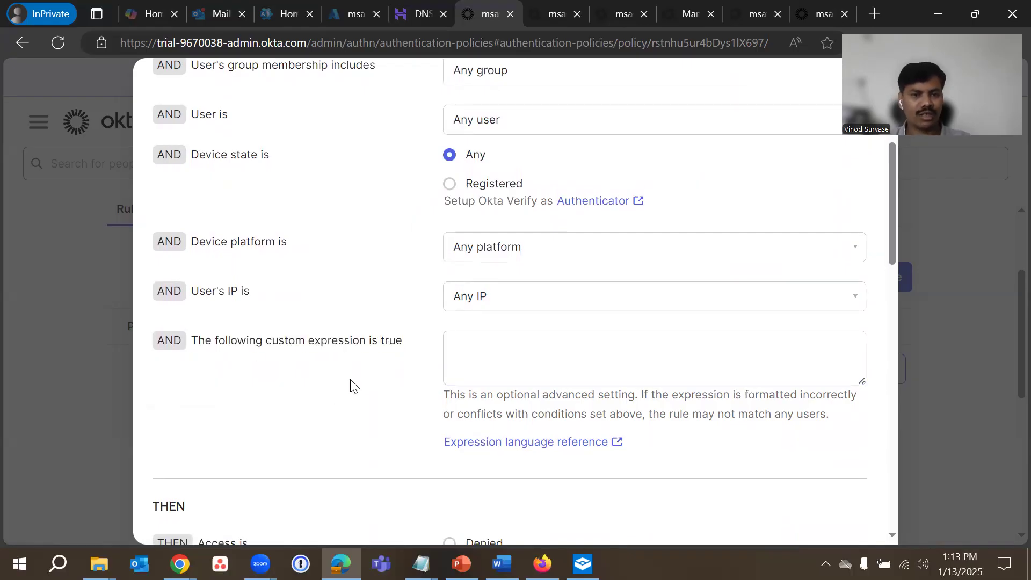
Examine the rule's THEN section, covering the access setting and the factor types available for user authentication
scroll(352, 385, down, 2)
scroll(352, 385, down, 2)
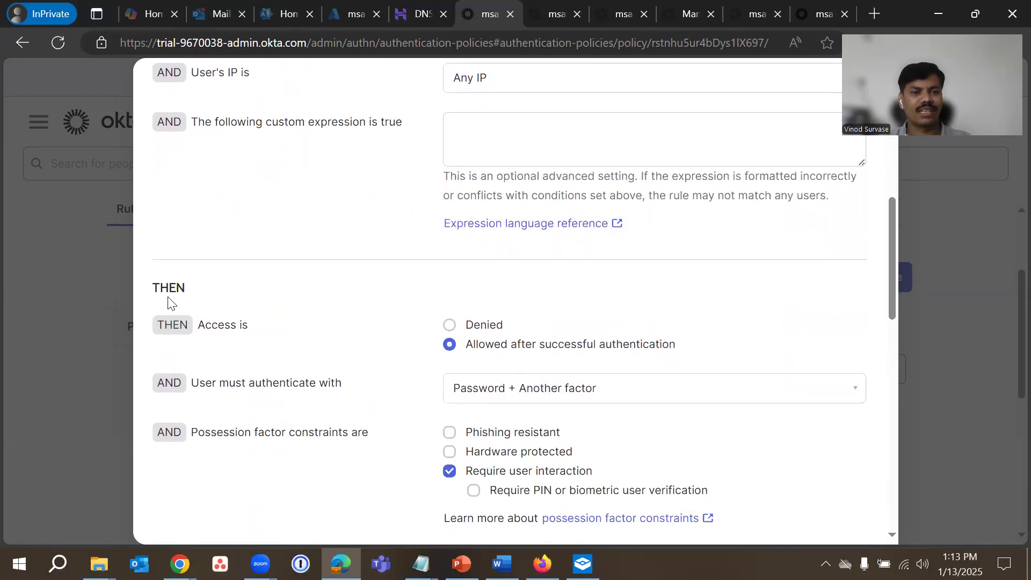
drag(156, 292, 191, 297)
click(324, 328)
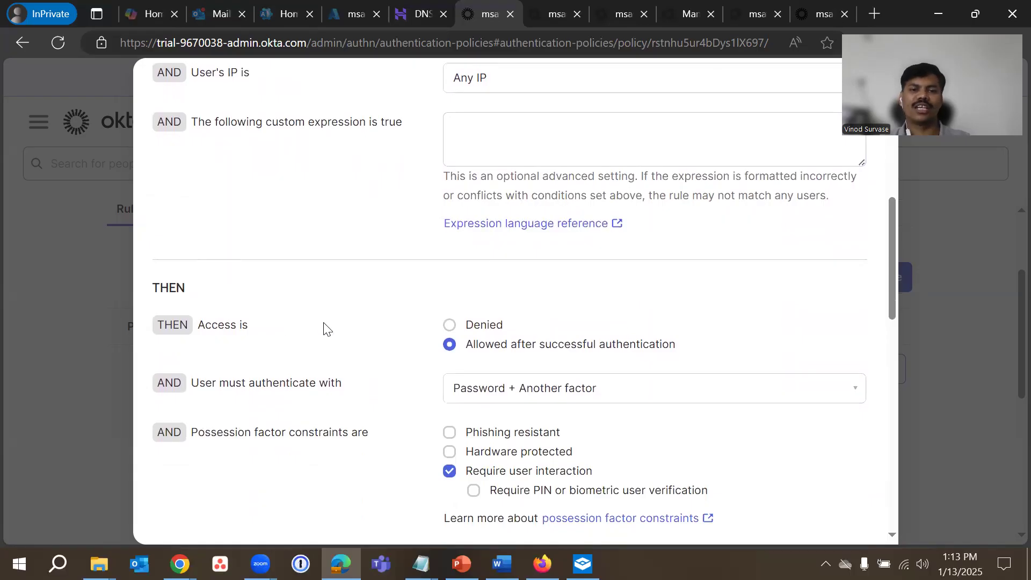
scroll(324, 328, down, 1)
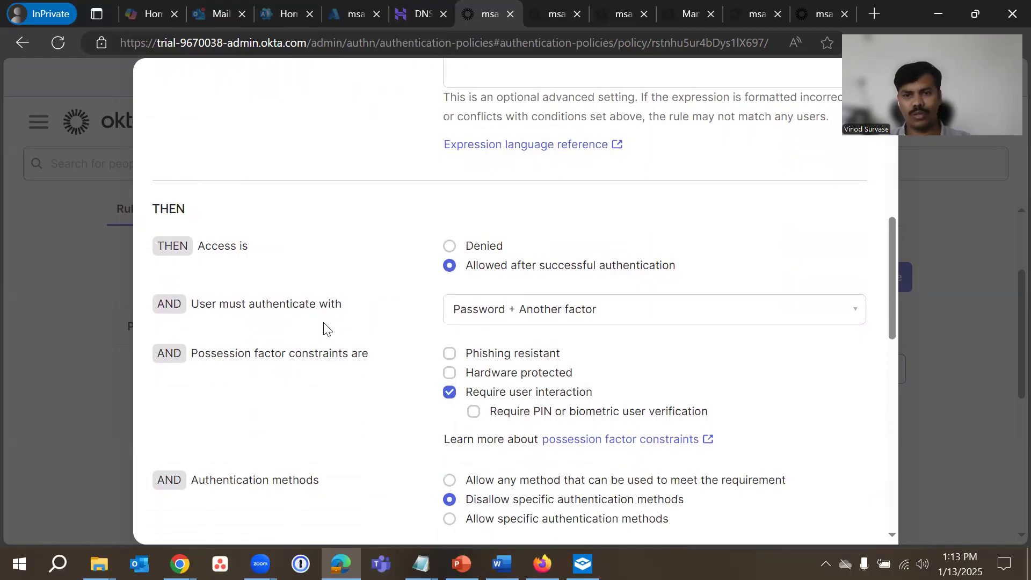
scroll(359, 304, down, 1)
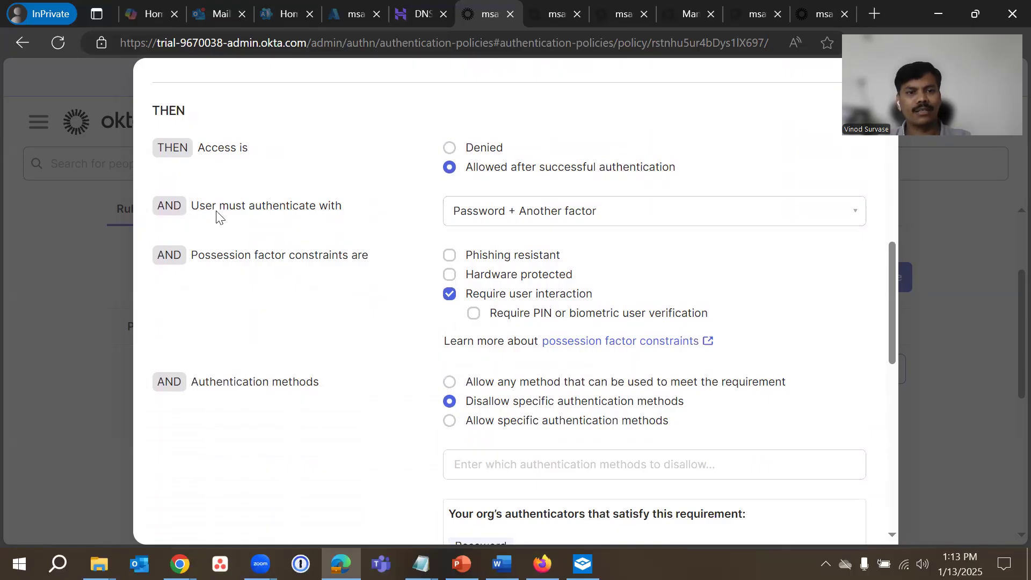
click(590, 216)
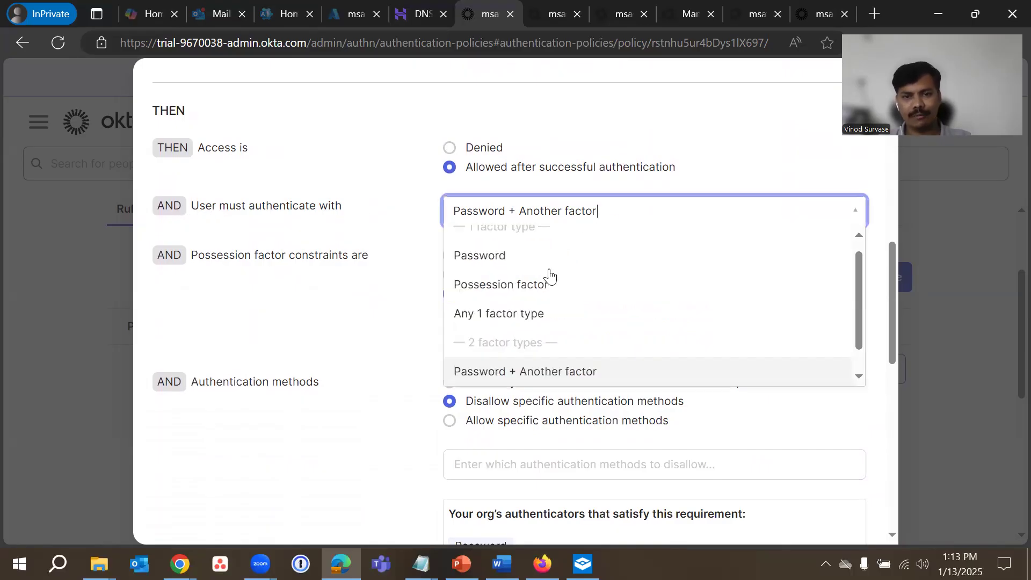
scroll(631, 338, down, 1)
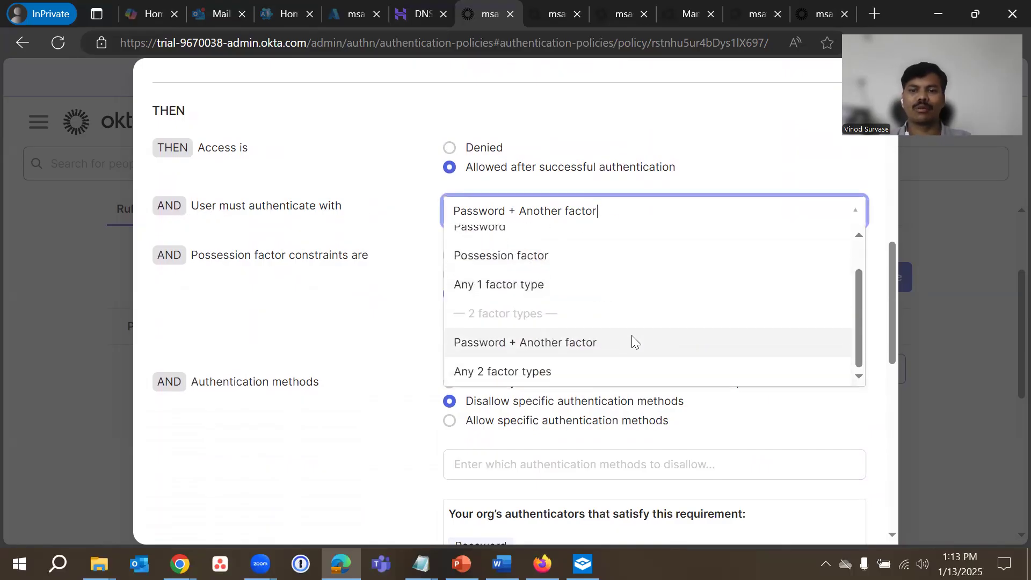
click(361, 320)
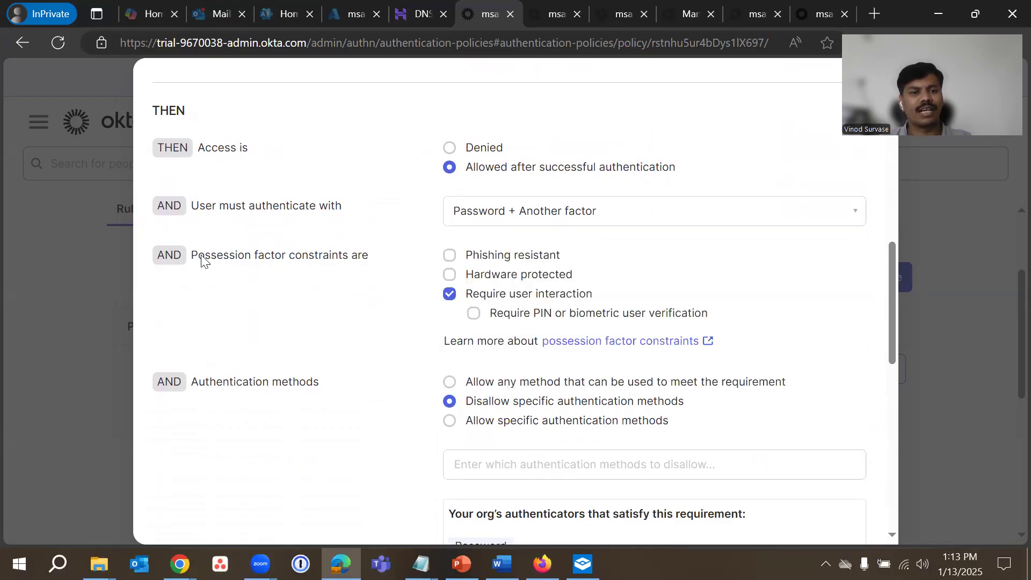
Examine the rule's possession factor constraints, including the Phishing resistant option
drag(192, 263, 380, 265)
click(345, 301)
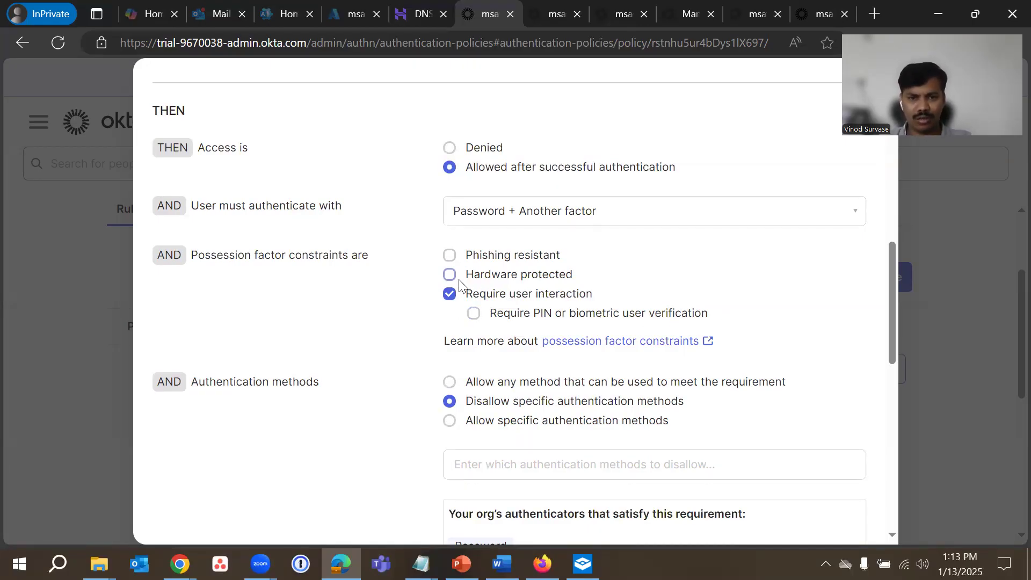
click(479, 261)
click(474, 261)
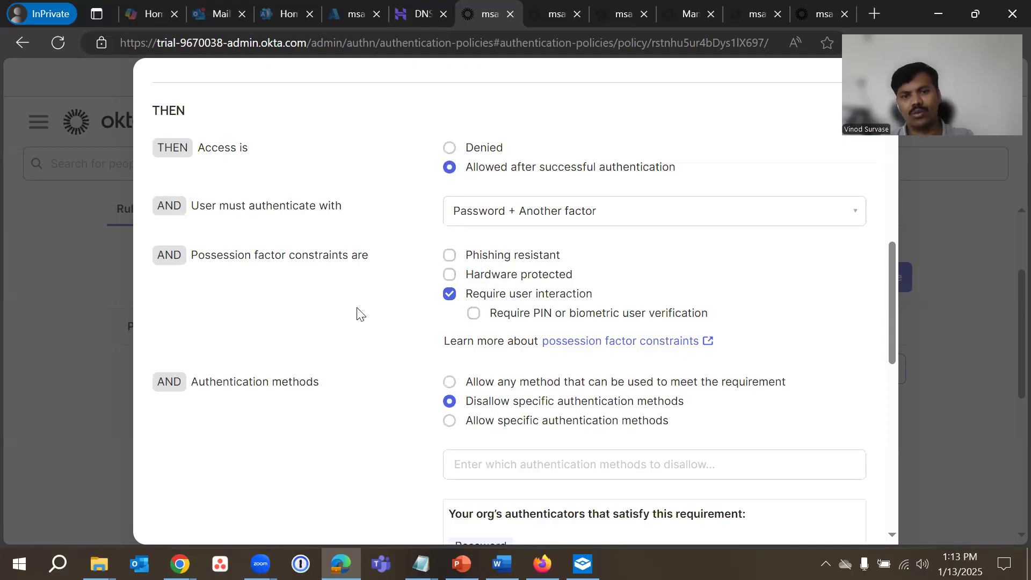
Examine the rule's authentication method options and the org's authenticators and additional factor types that satisfy the requirement
scroll(358, 314, down, 3)
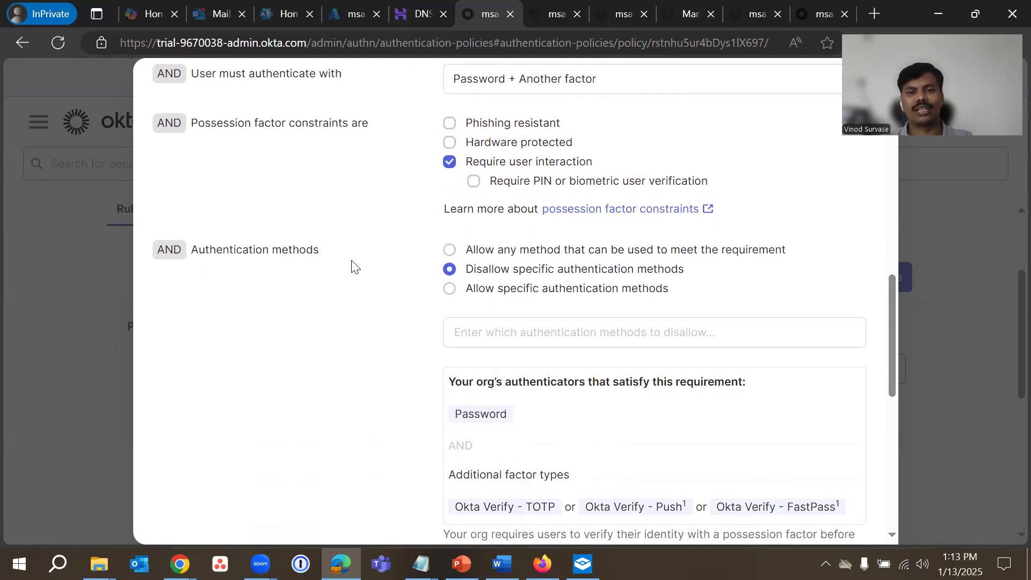
scroll(466, 289, down, 1)
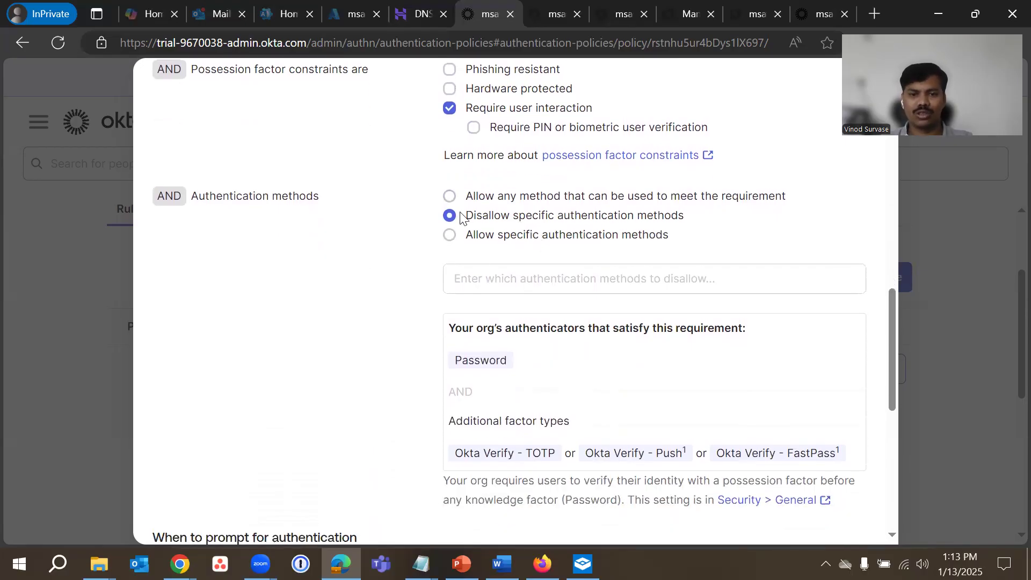
scroll(497, 332, down, 2)
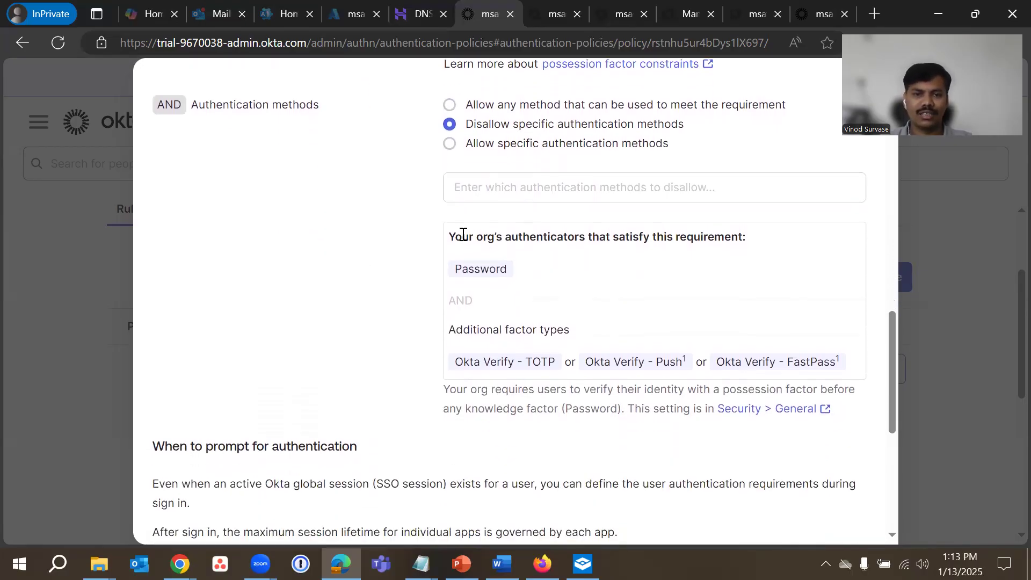
drag(451, 236, 759, 242)
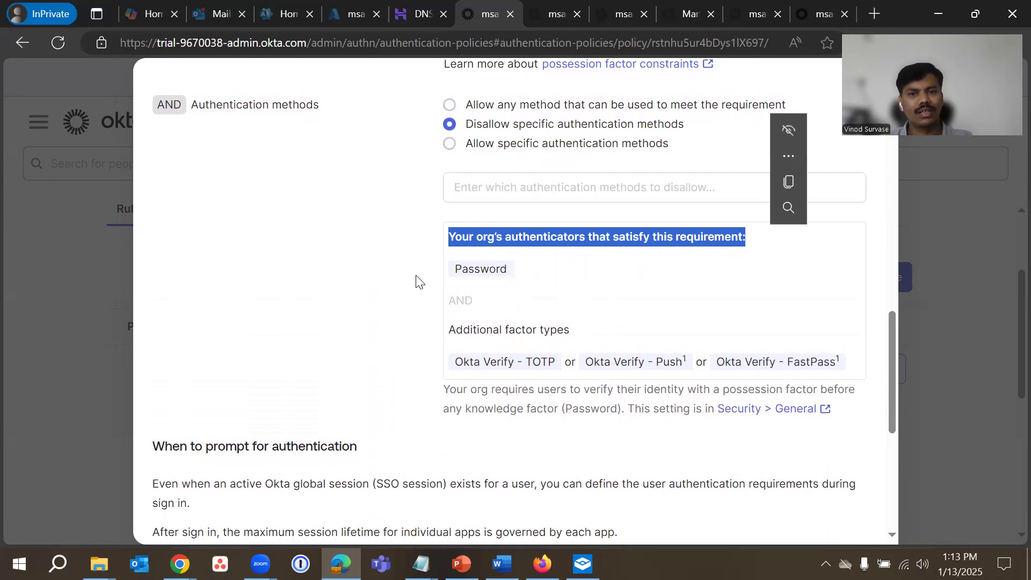
click(318, 294)
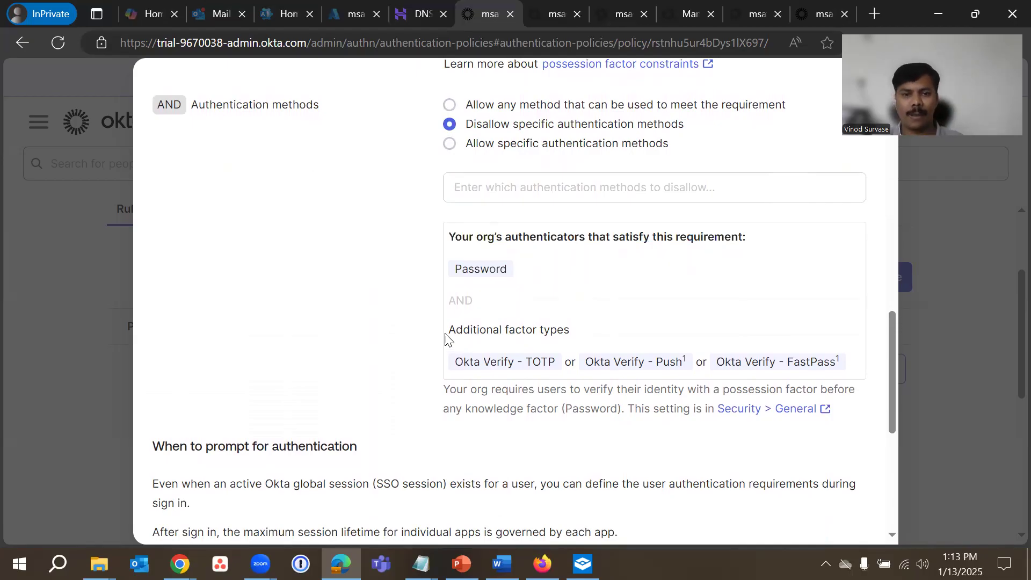
drag(446, 333, 599, 333)
click(353, 336)
scroll(587, 310, down, 1)
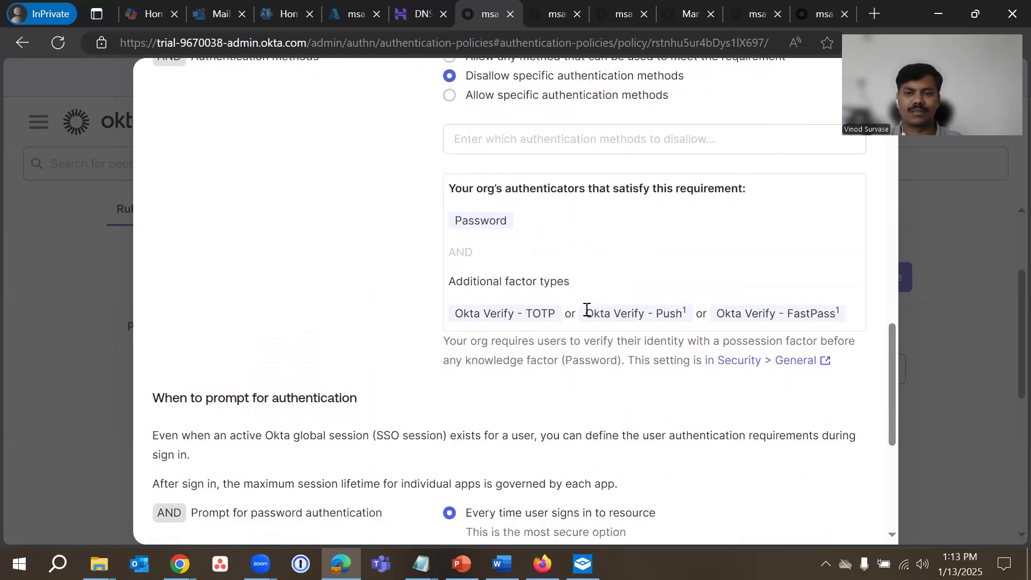
drag(456, 314, 846, 322)
click(377, 333)
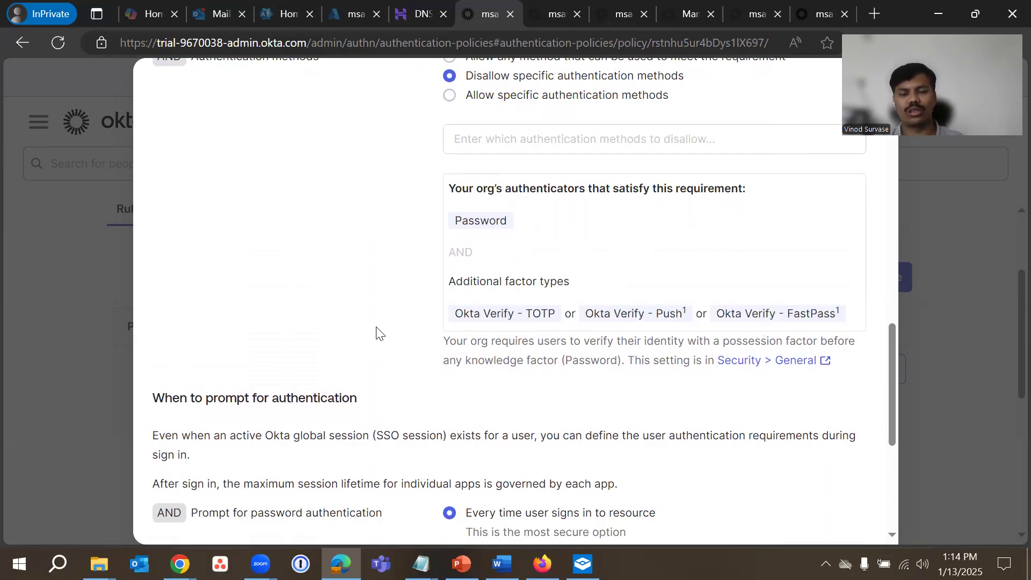
Read the rule's settings for when to prompt for authentication, including how they apply during an active Okta global session
scroll(359, 286, down, 3)
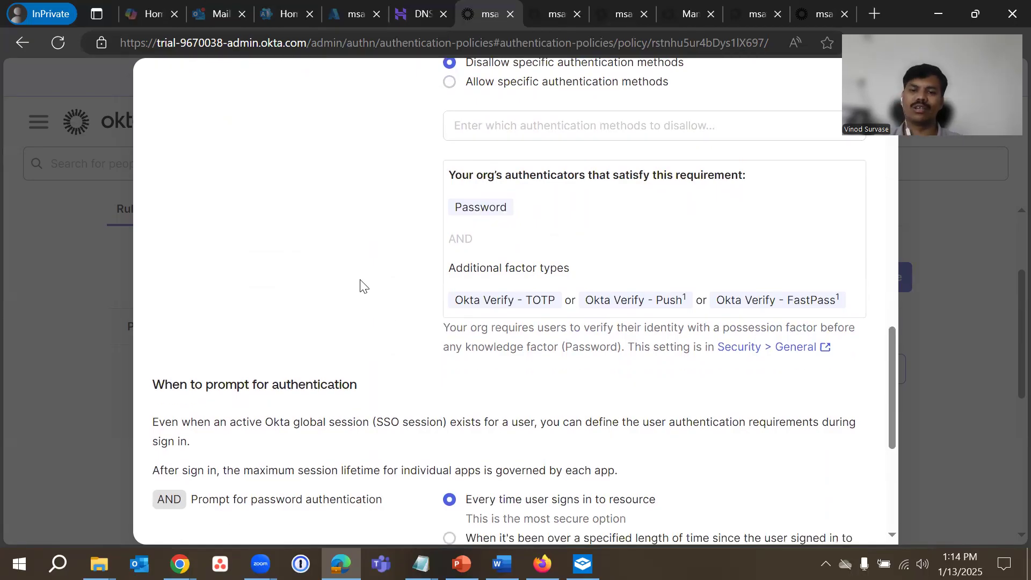
scroll(366, 278, down, 2)
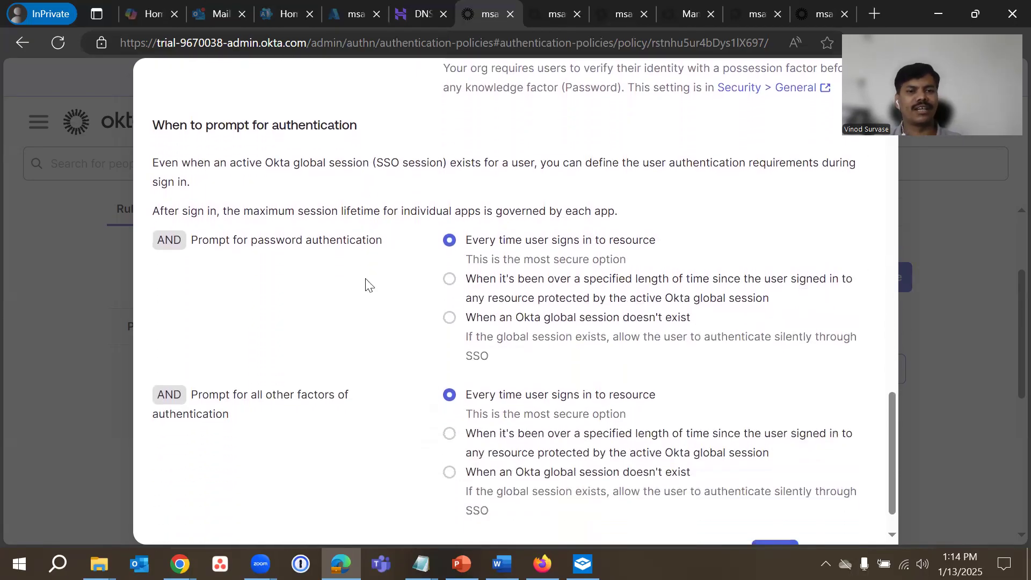
drag(155, 126, 387, 125)
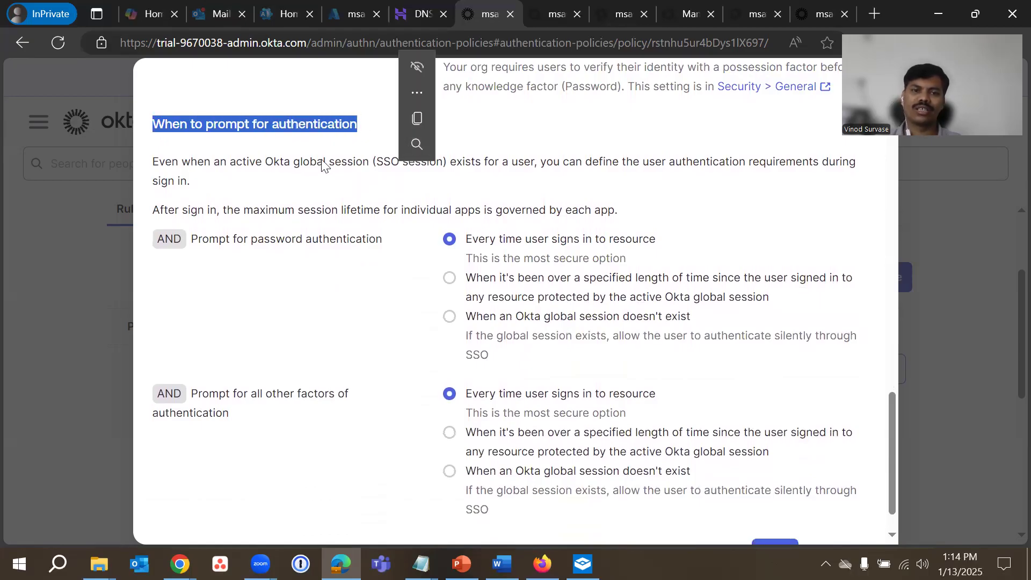
click(641, 143)
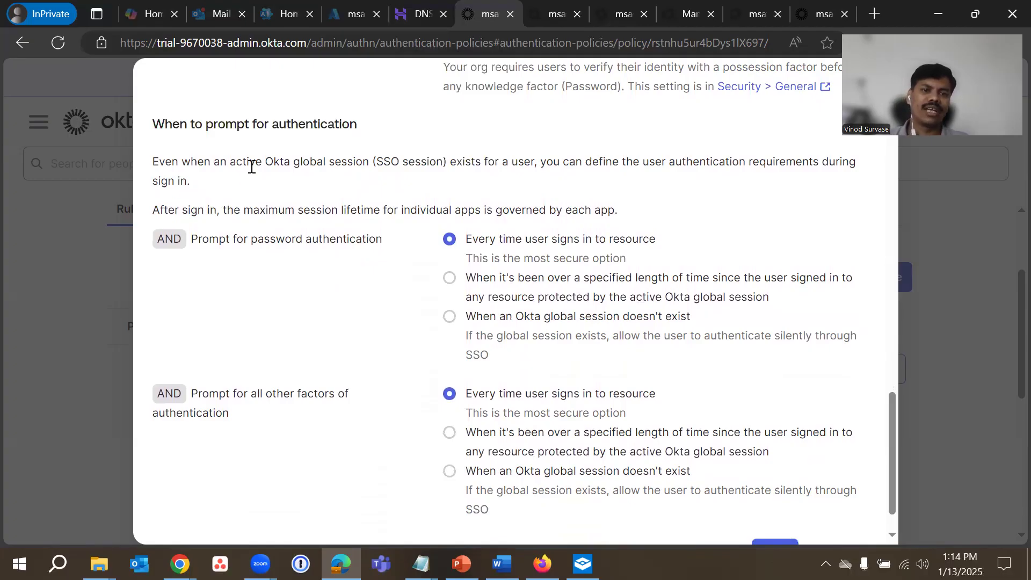
drag(266, 163, 500, 158)
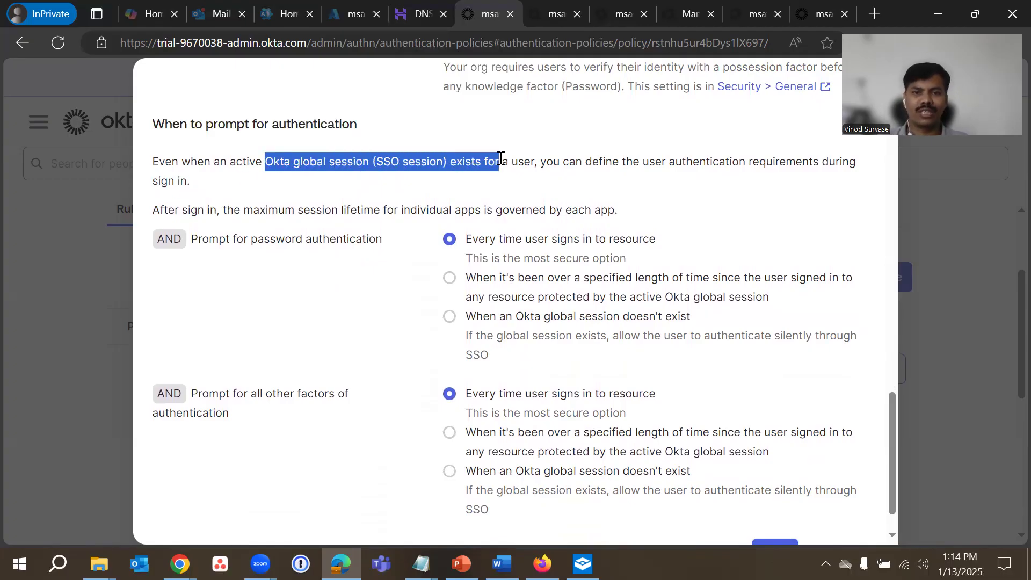
click(656, 196)
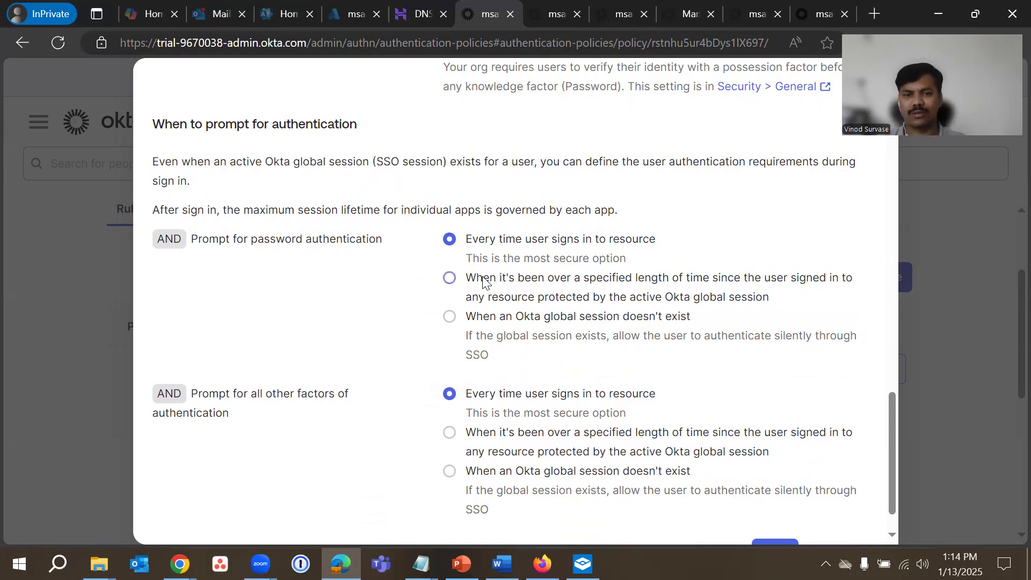
Set the password authentication prompt to apply when it's been over 5 hours since the last sign in
click(472, 320)
click(456, 284)
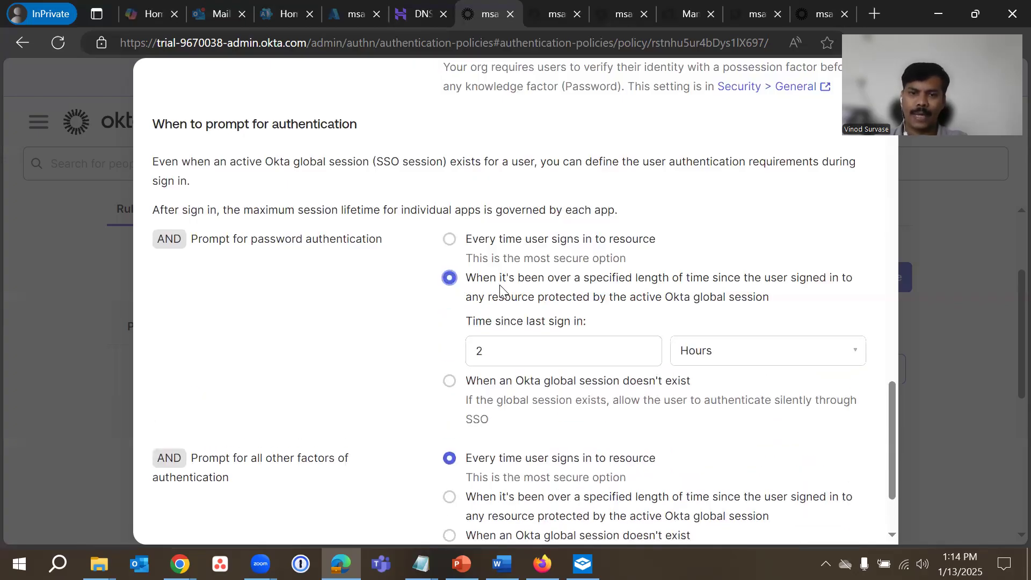
click(470, 247)
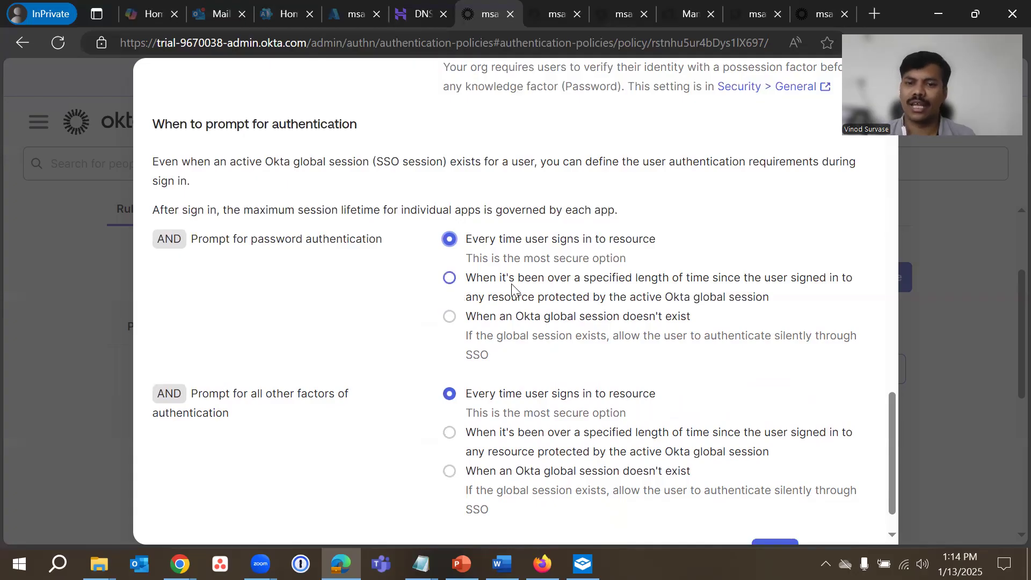
click(490, 280)
click(591, 349)
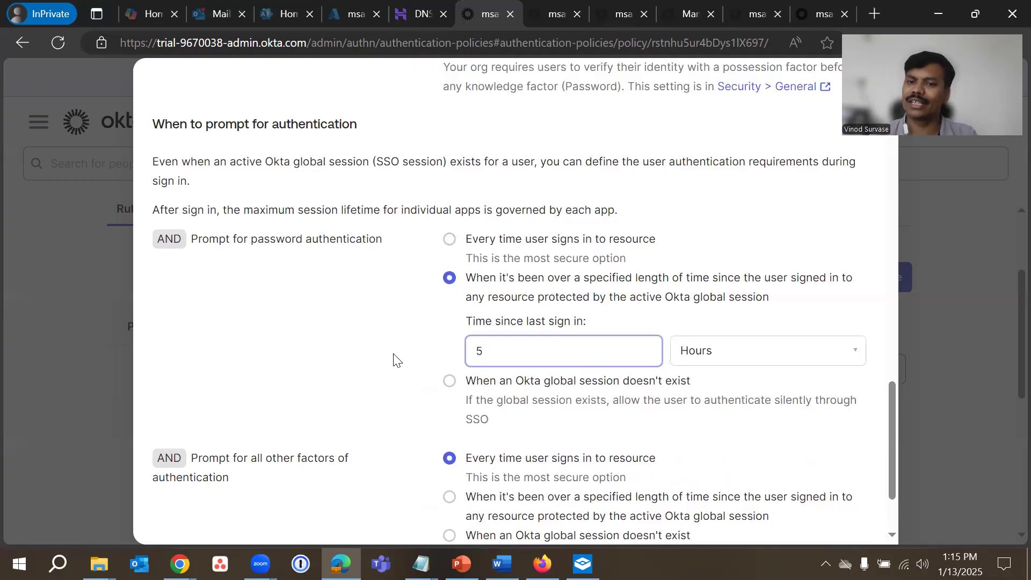
click(787, 355)
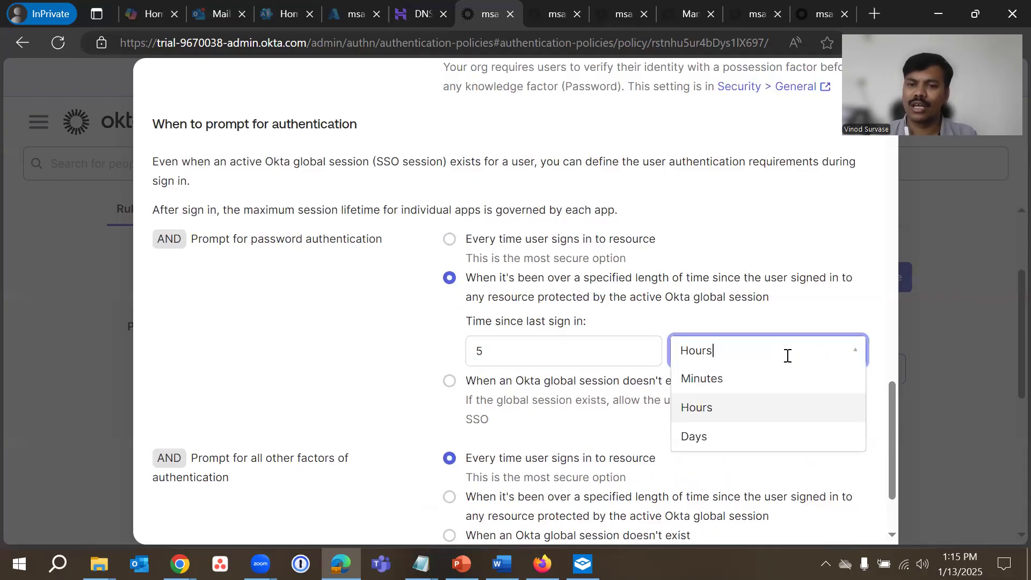
click(752, 403)
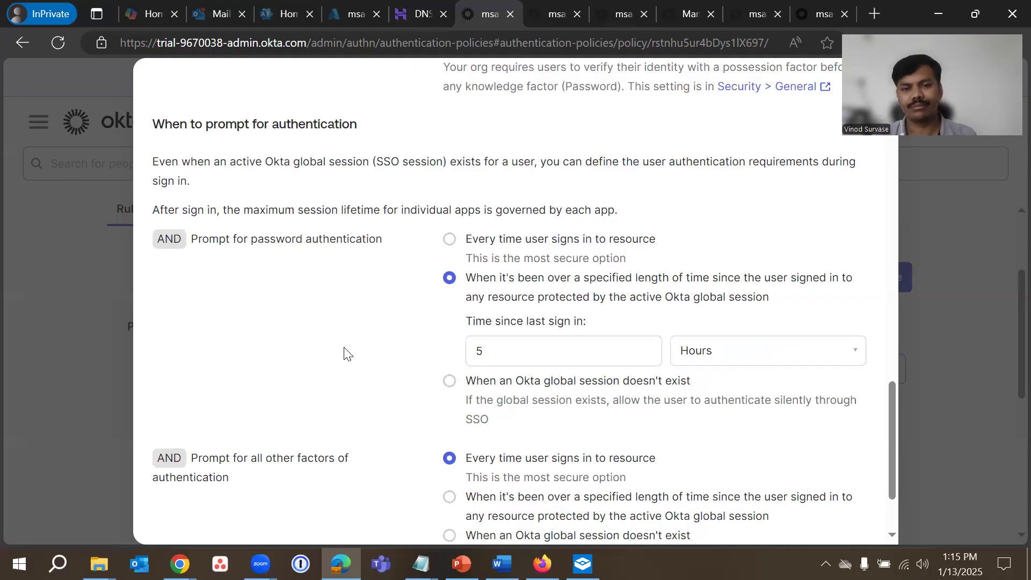
Set the prompts for password and all other factors of authentication to apply when an Okta global session doesn't exist
scroll(361, 343, down, 1)
click(449, 309)
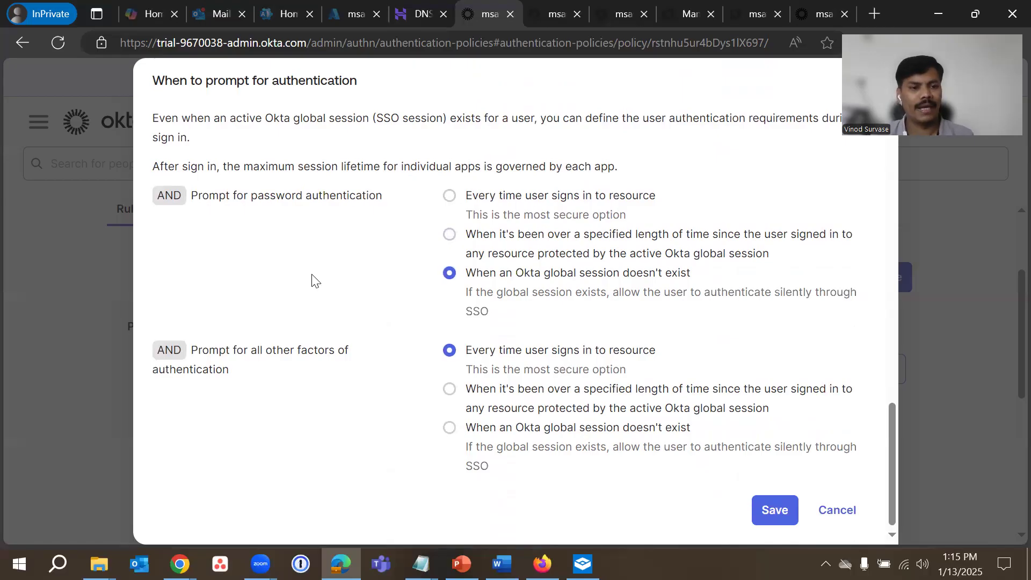
drag(191, 350, 263, 386)
click(263, 411)
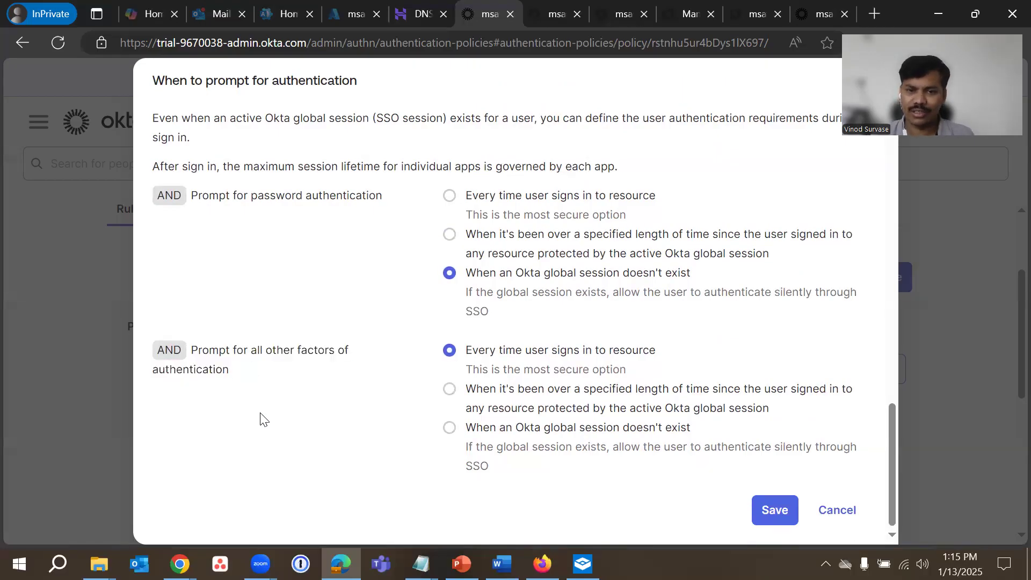
click(479, 396)
scroll(359, 426, down, 1)
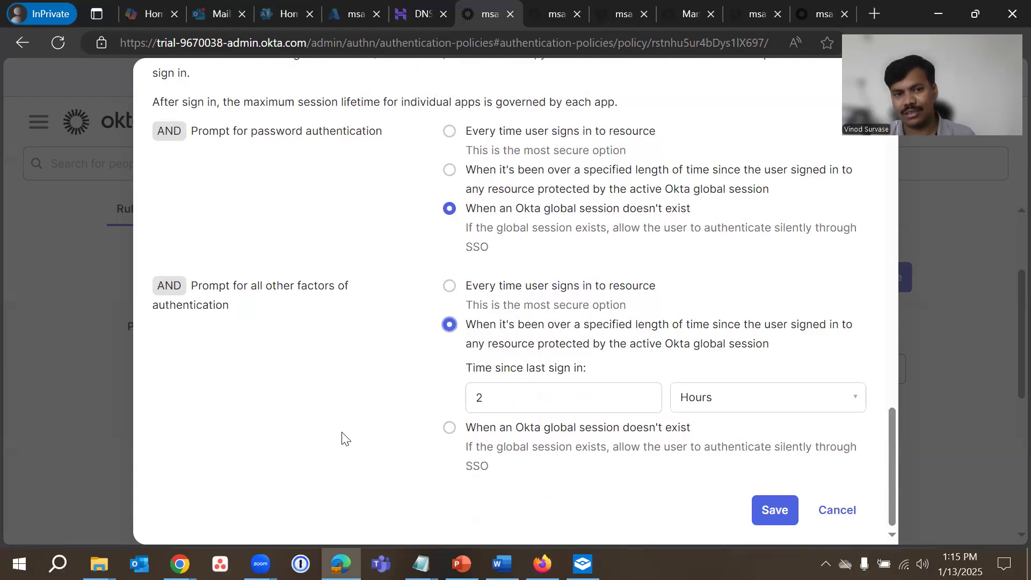
click(490, 429)
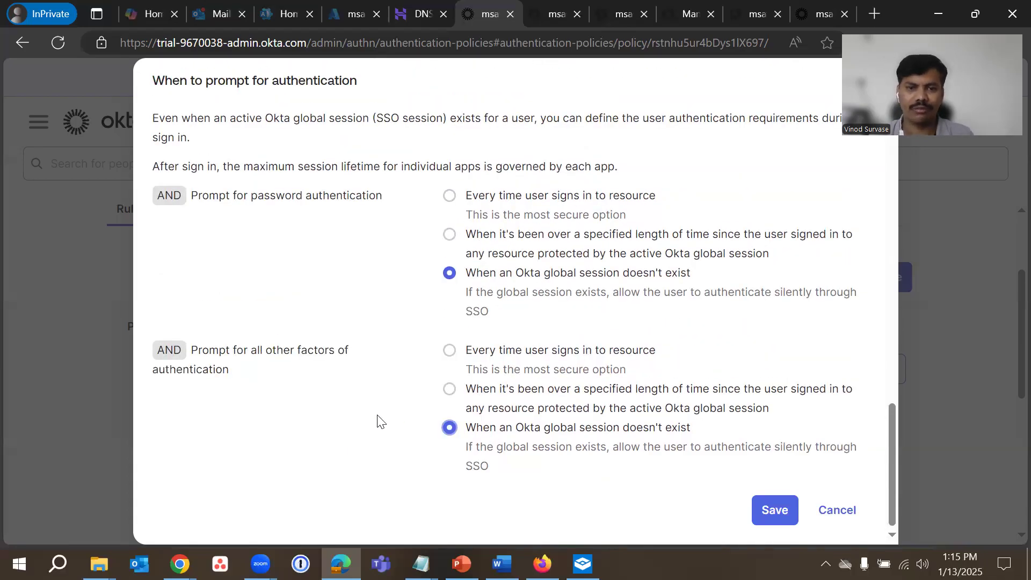
Set both the password prompt and the prompt for all other factors to every time the user signs in to the resource
scroll(377, 416, up, 1)
scroll(377, 415, down, 1)
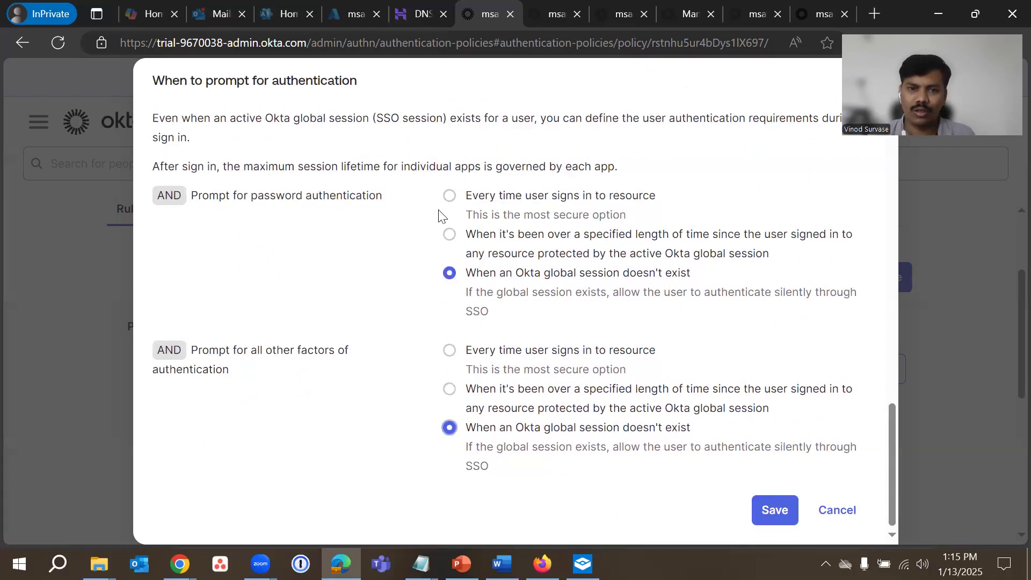
click(450, 195)
click(449, 350)
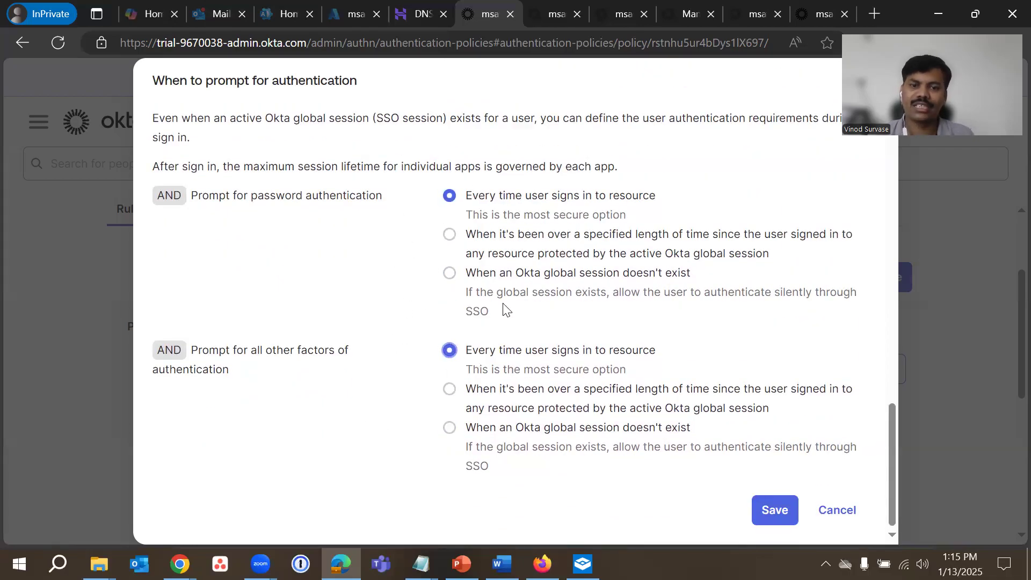
Limit the rule's user type condition to one of the following user types, including user and User_Country
scroll(387, 373, up, 2)
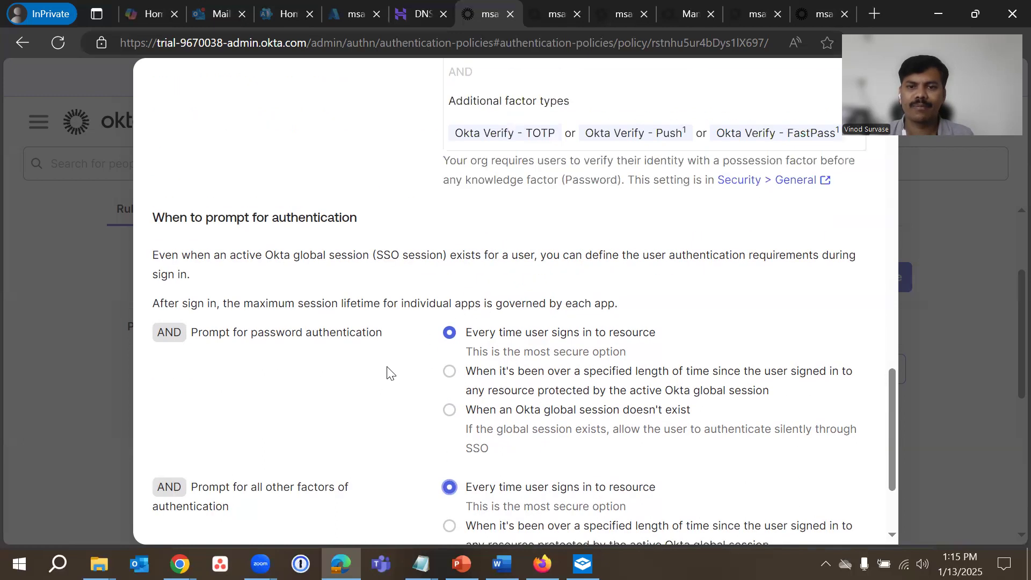
scroll(388, 373, up, 16)
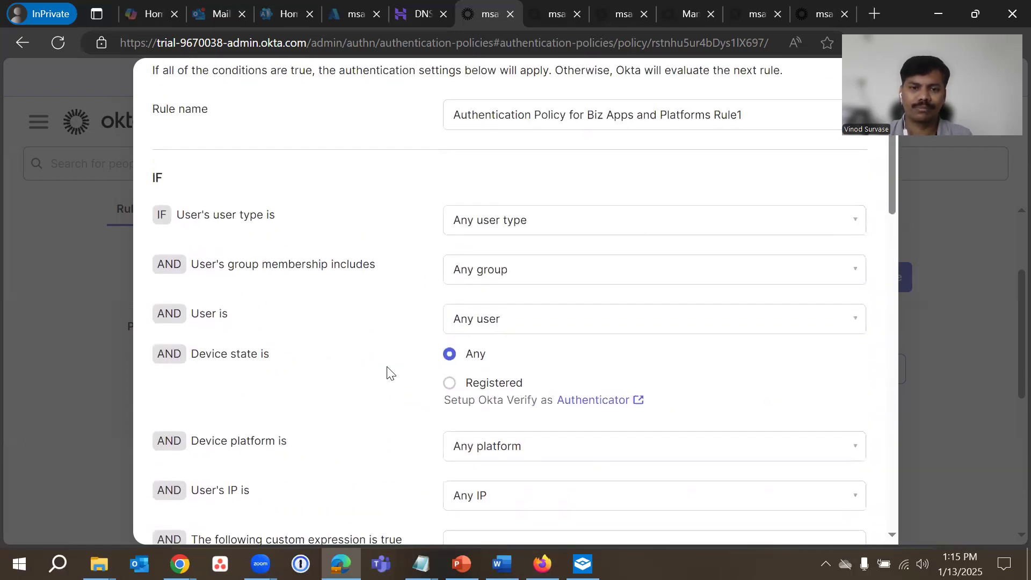
scroll(387, 373, up, 1)
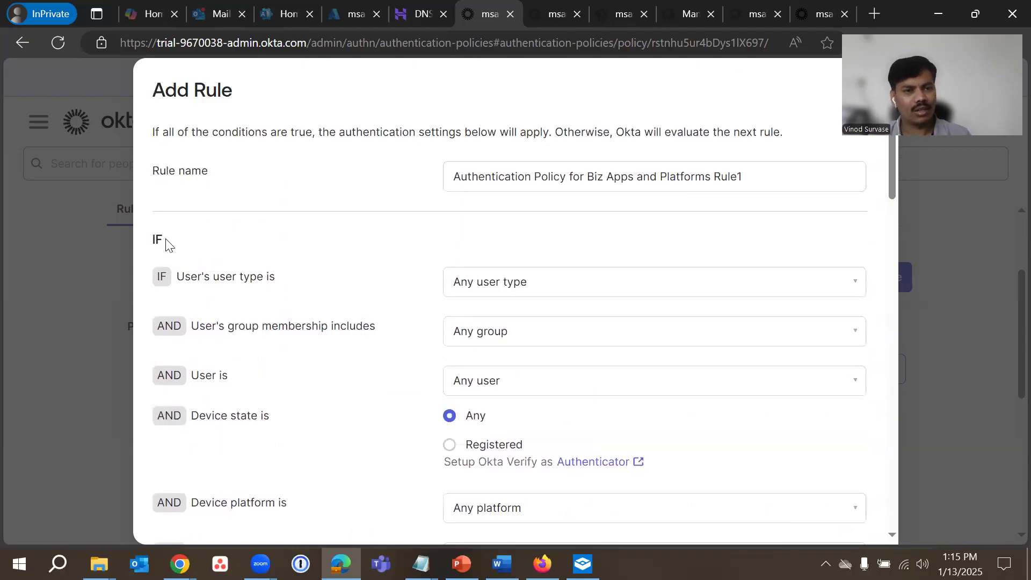
drag(155, 239, 184, 242)
click(331, 271)
drag(202, 278, 325, 301)
click(324, 302)
click(545, 293)
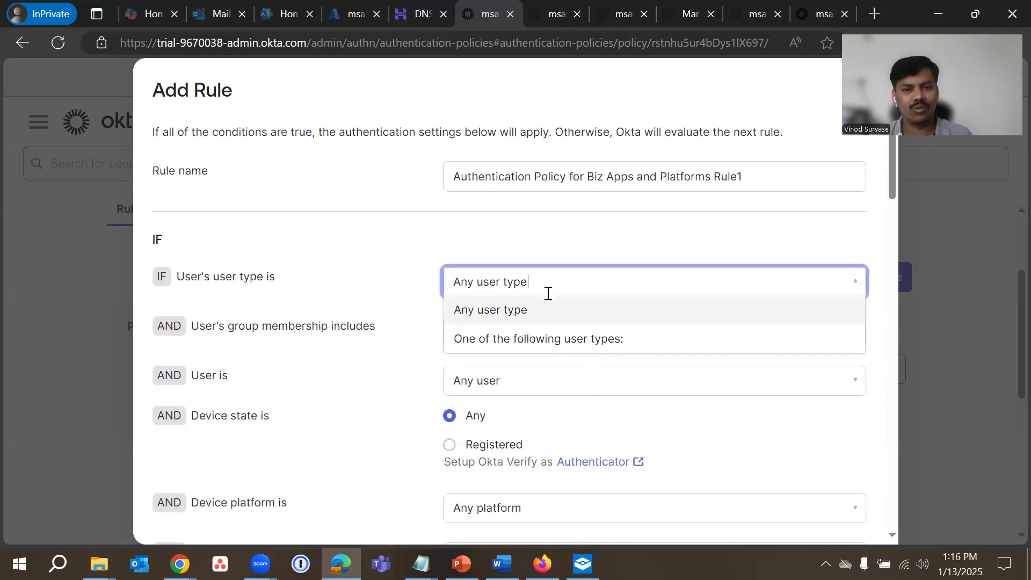
click(496, 343)
click(516, 329)
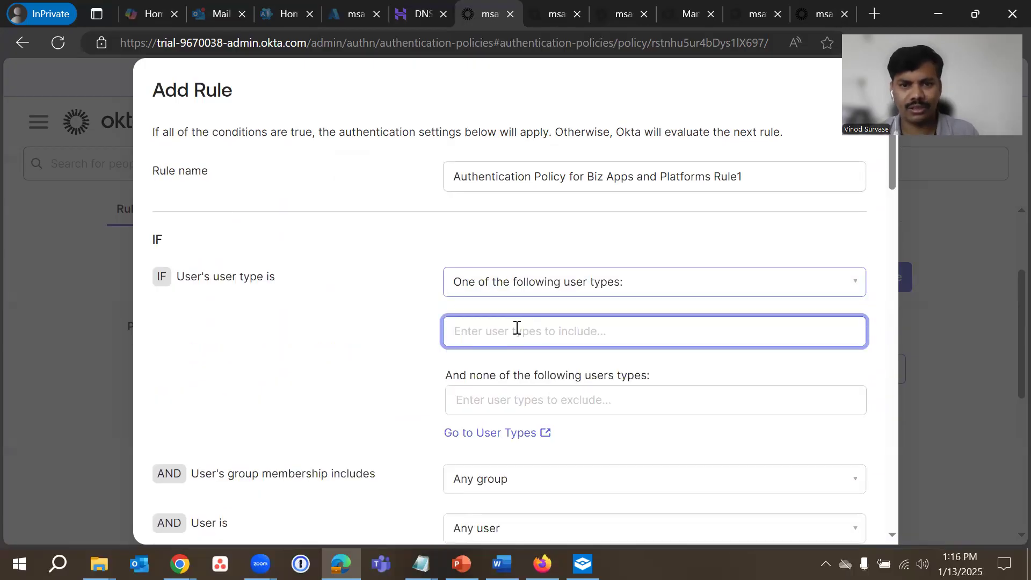
click(537, 329)
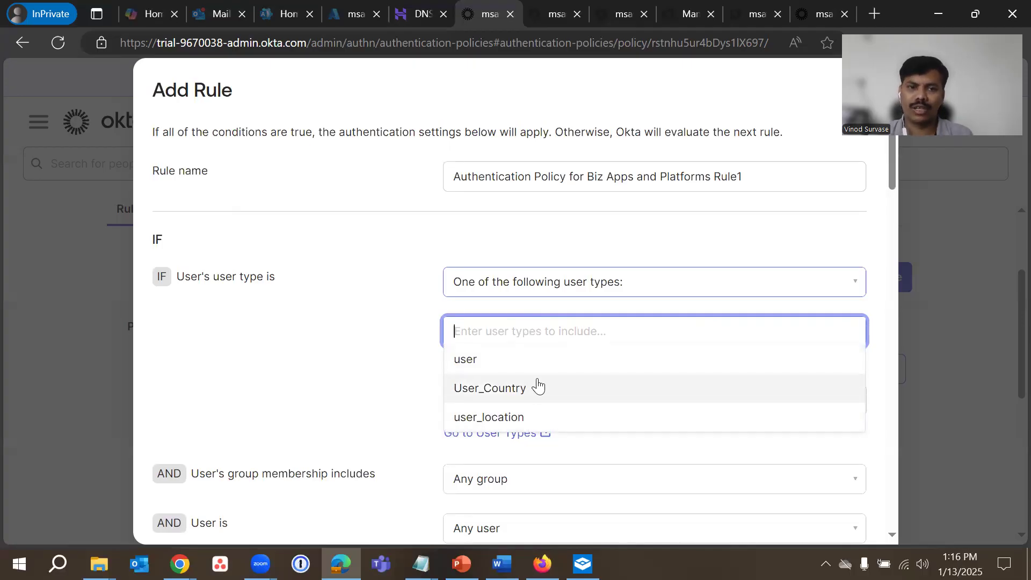
click(572, 360)
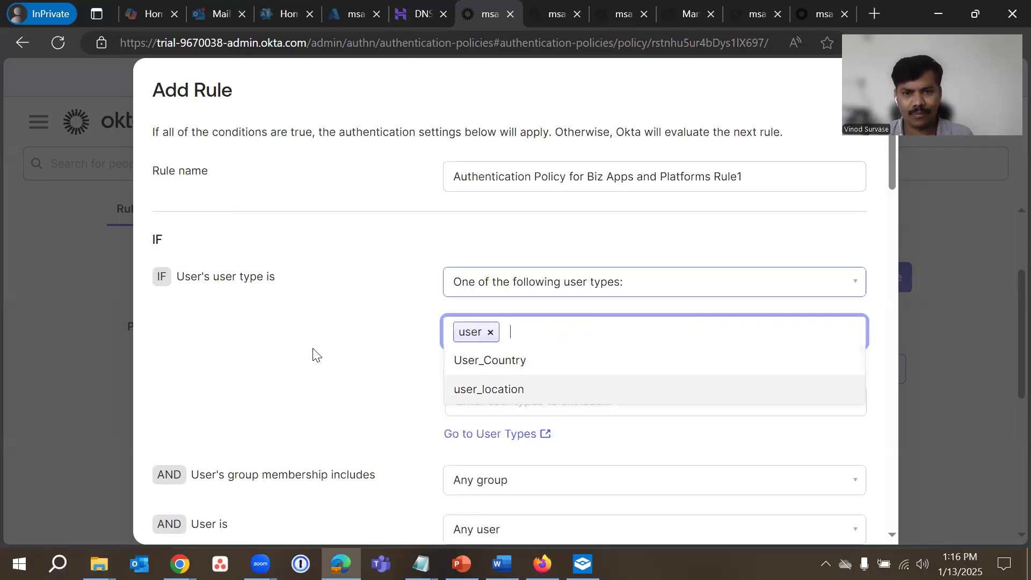
click(472, 365)
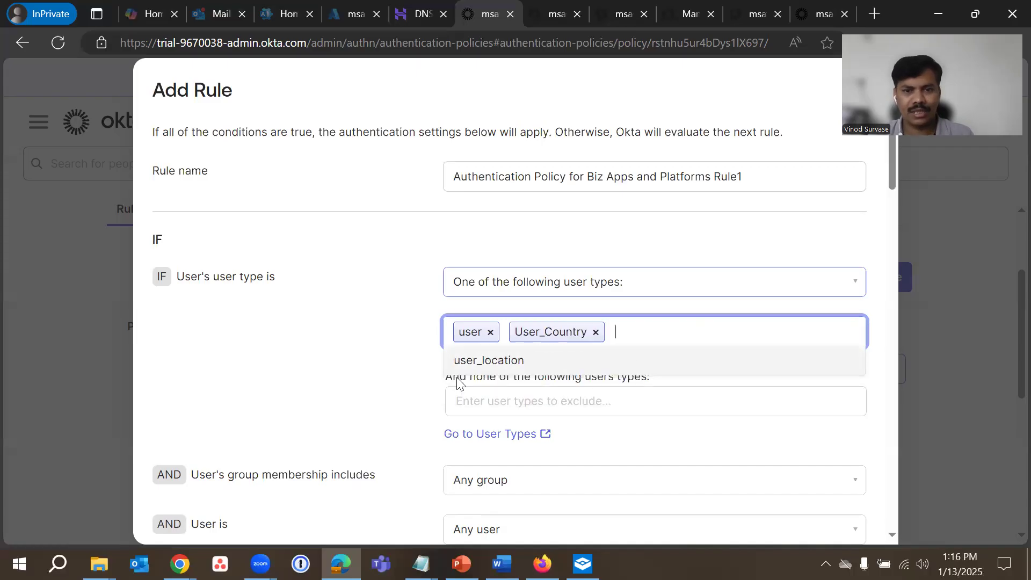
click(318, 372)
Exclude only the user_location user type from the rule's user type condition
click(510, 395)
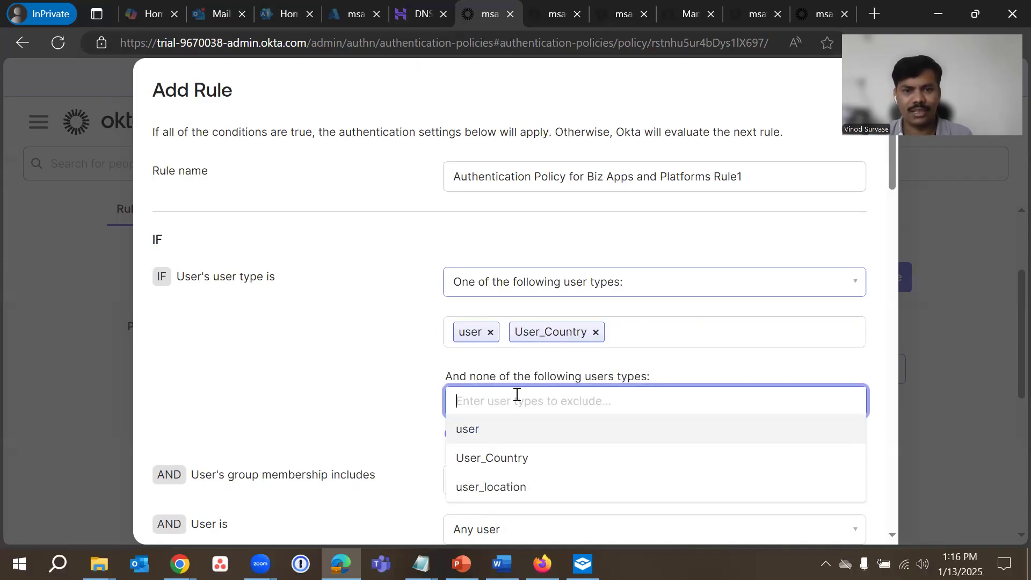
scroll(516, 395, down, 2)
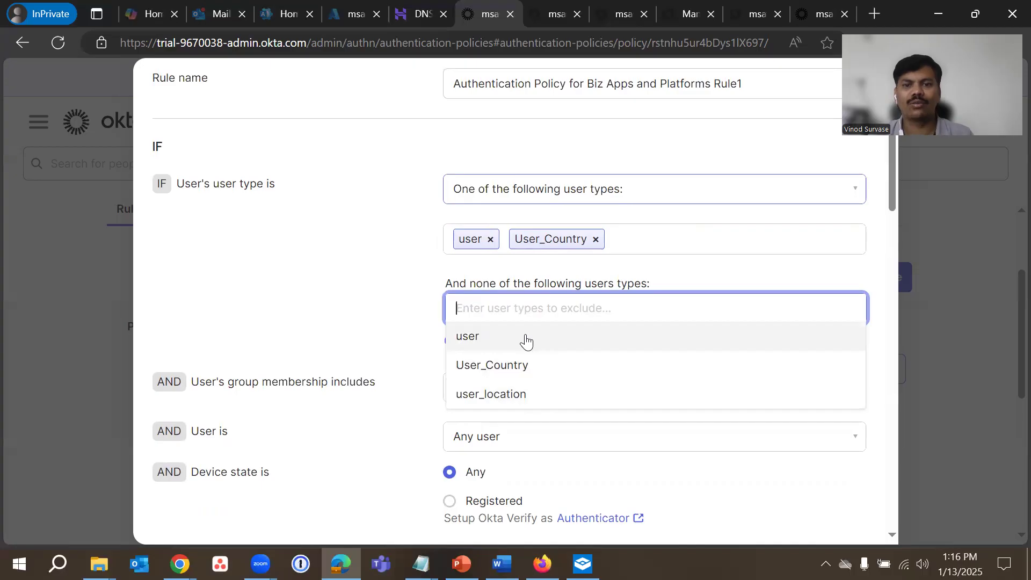
click(492, 342)
click(536, 347)
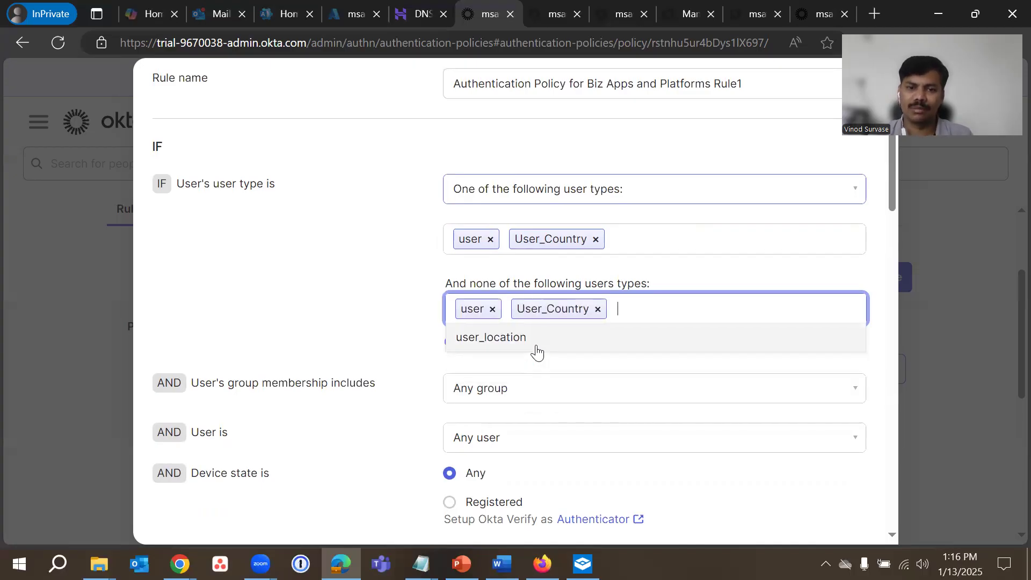
click(517, 350)
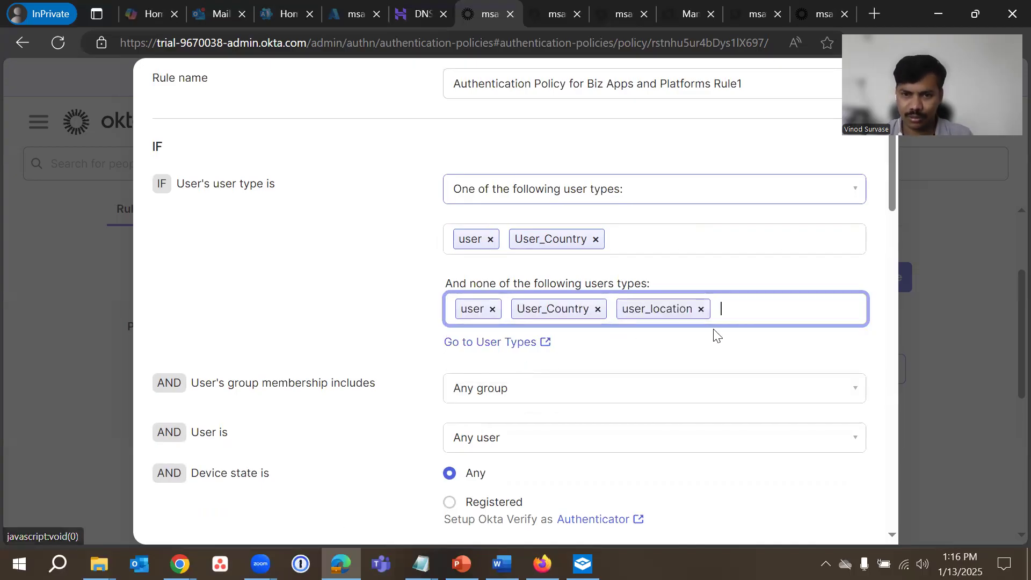
click(597, 309)
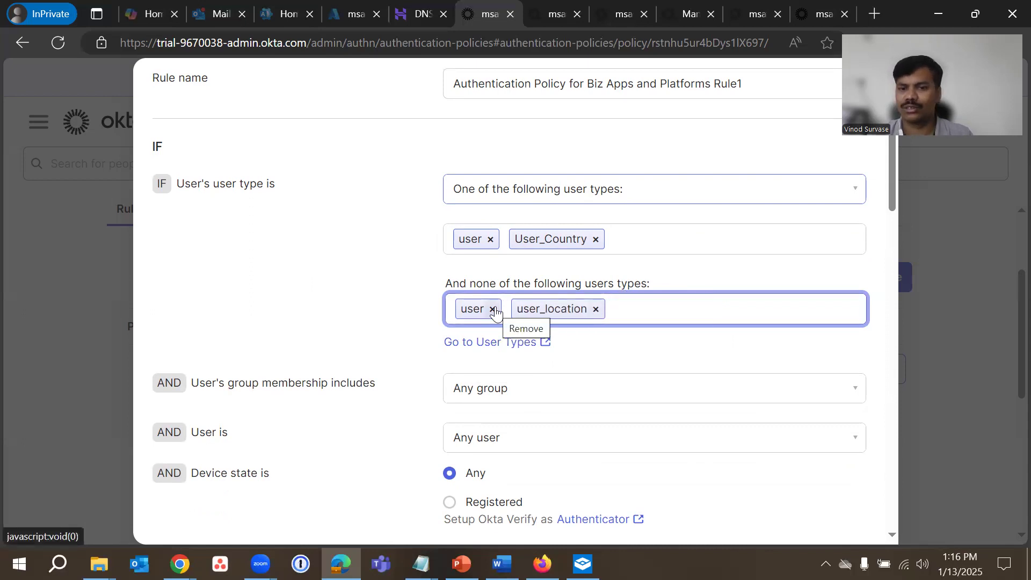
click(492, 310)
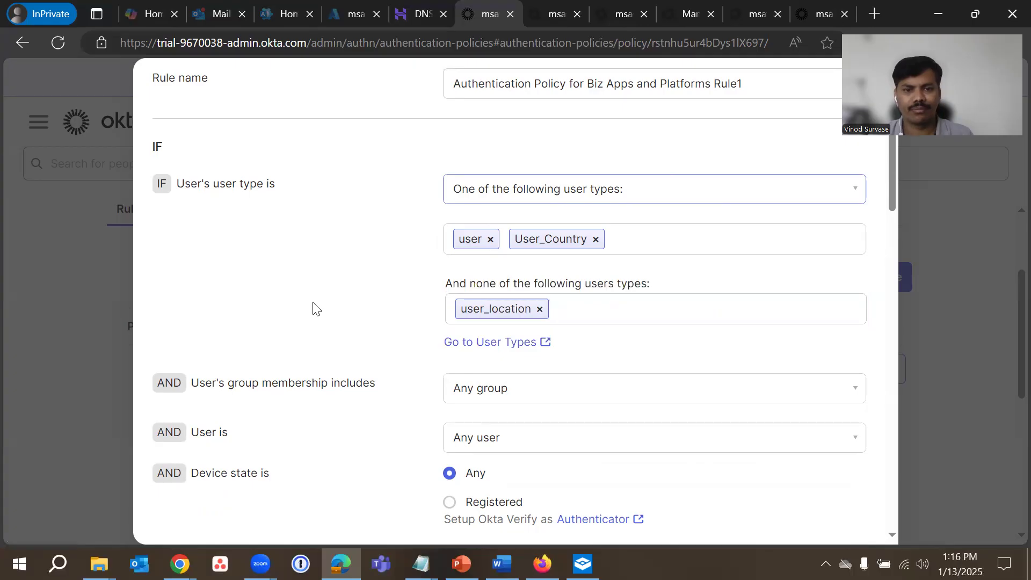
Set the group membership condition to at least one of the following groups and include SSO Apps, leaving the group exclusions empty
scroll(317, 306, down, 2)
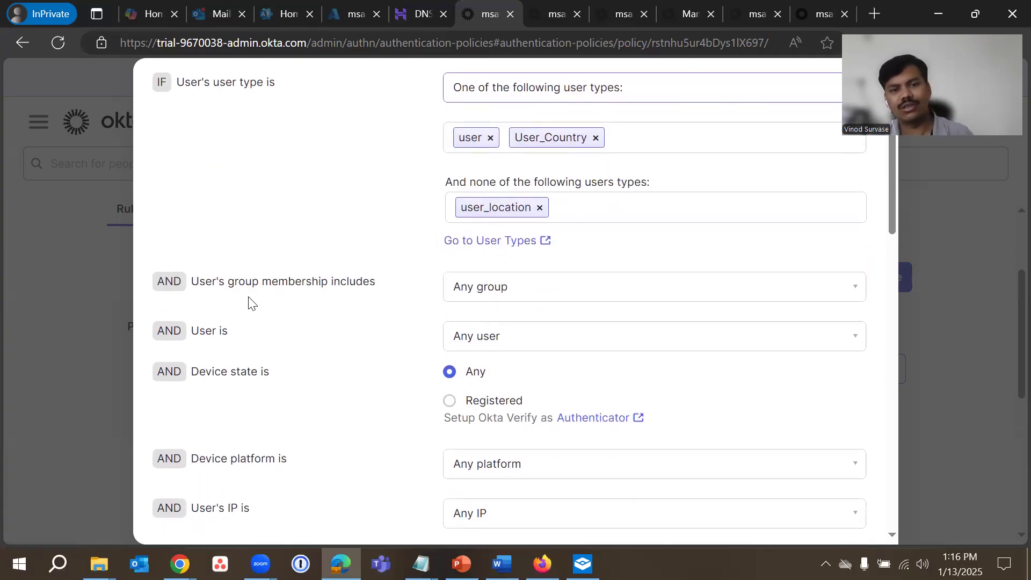
click(515, 292)
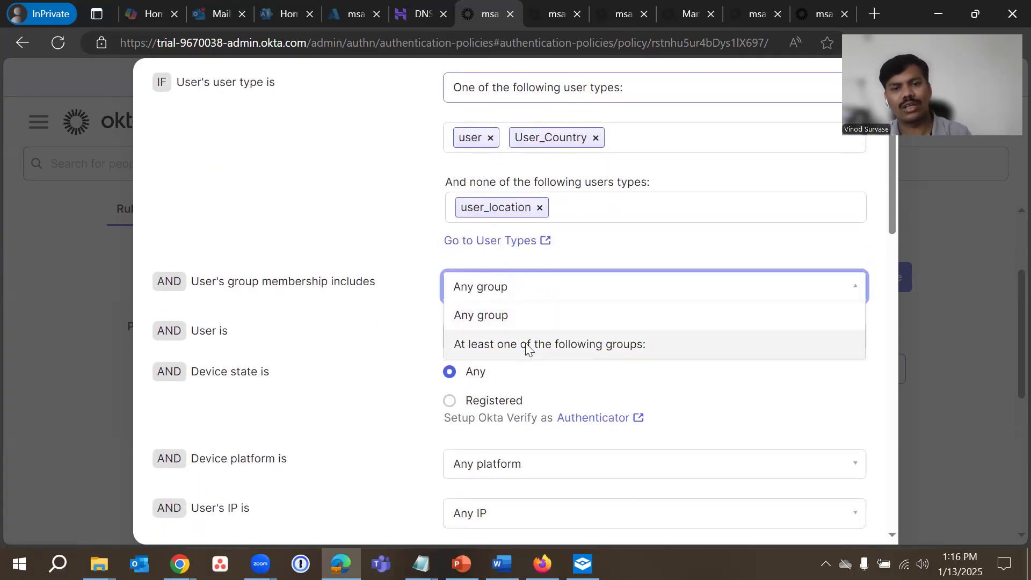
click(526, 346)
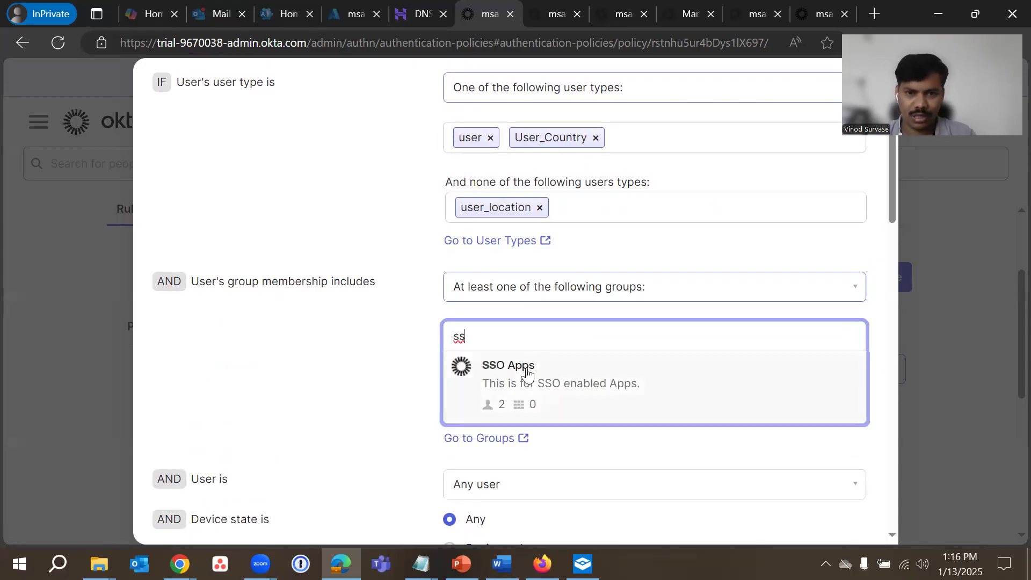
click(546, 371)
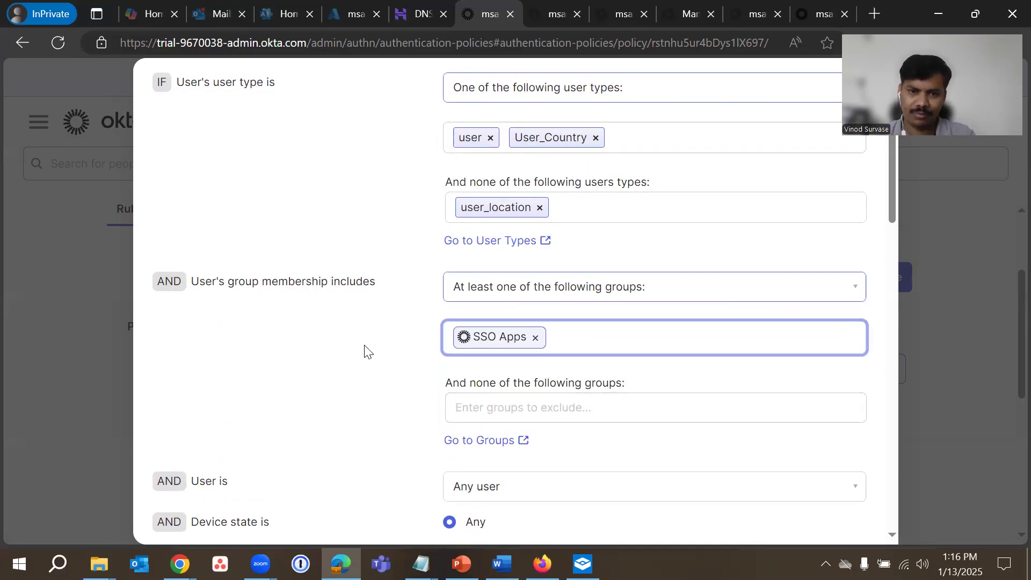
click(497, 413)
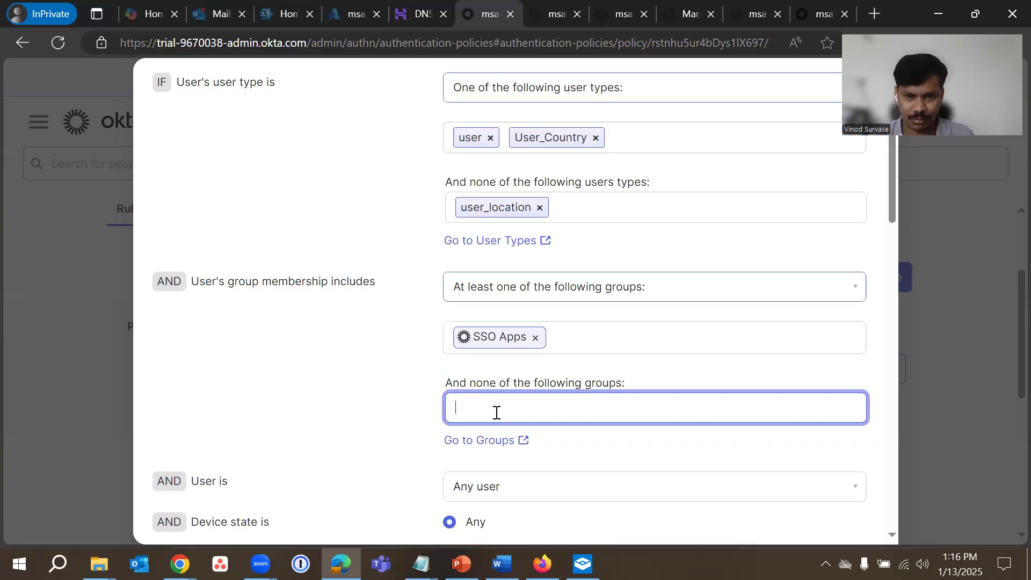
click(382, 420)
Set the rule's user condition to at least one of the following users and include the admin account
scroll(384, 420, down, 2)
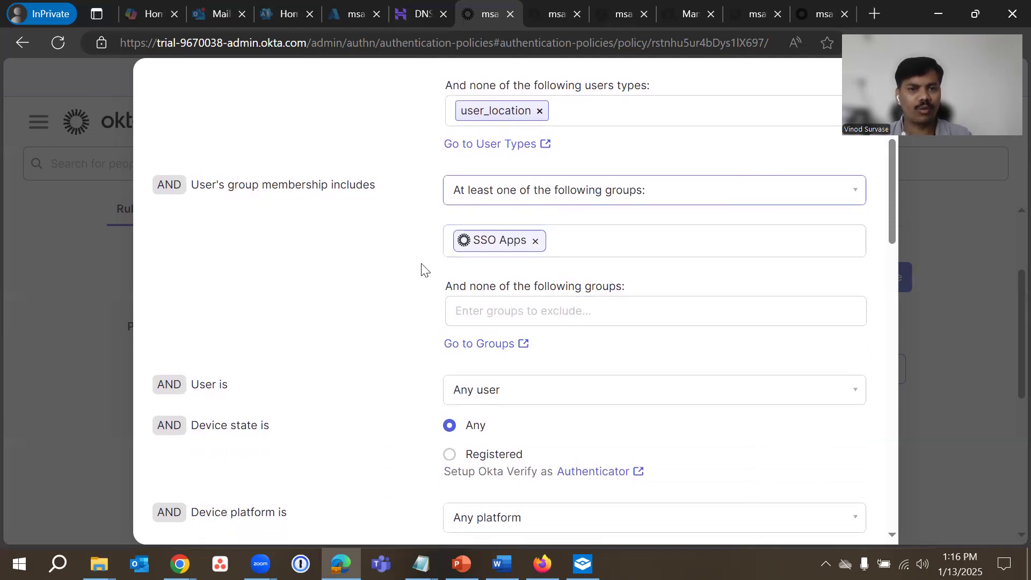
scroll(356, 260, down, 2)
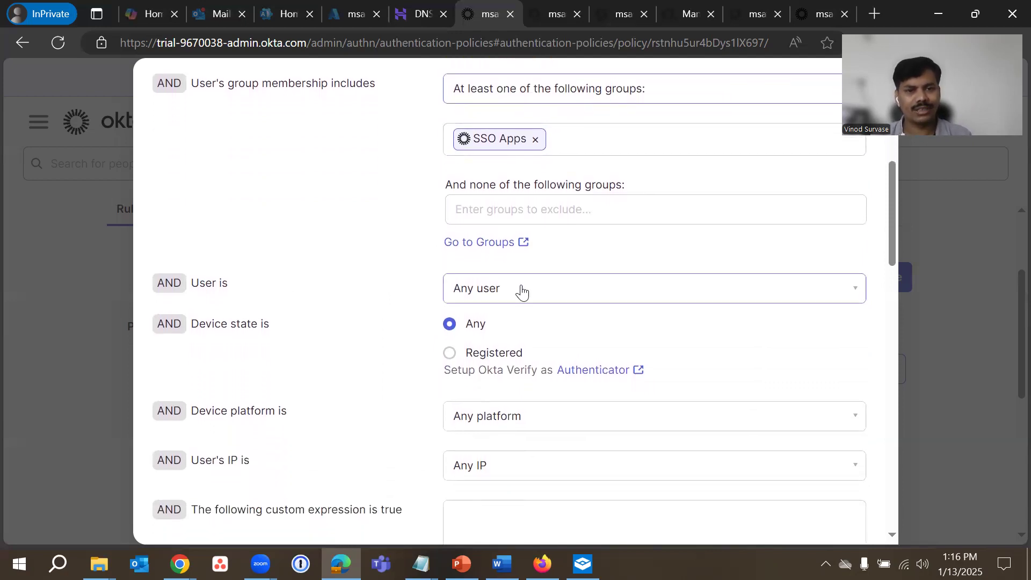
click(521, 290)
click(510, 347)
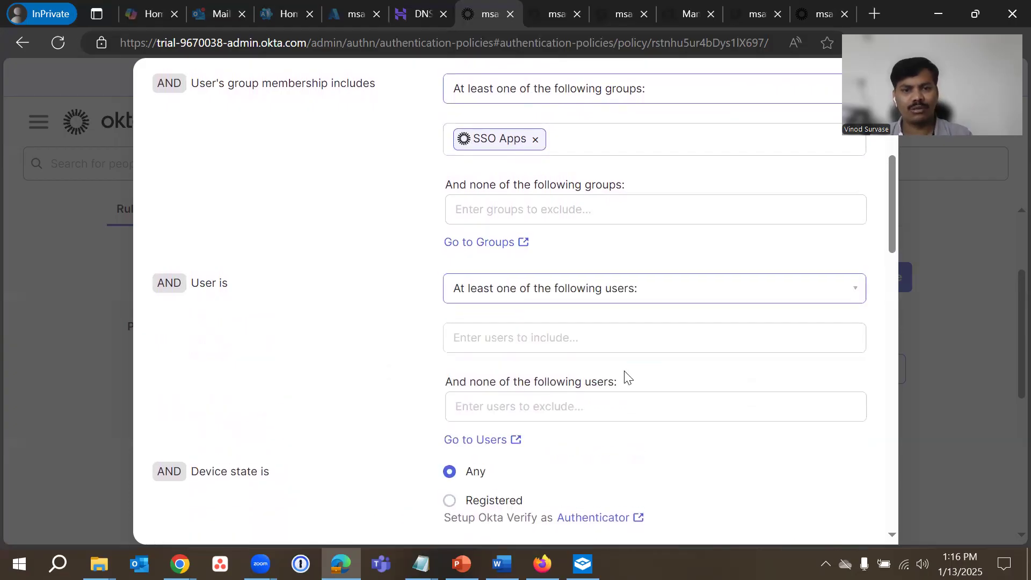
click(483, 341)
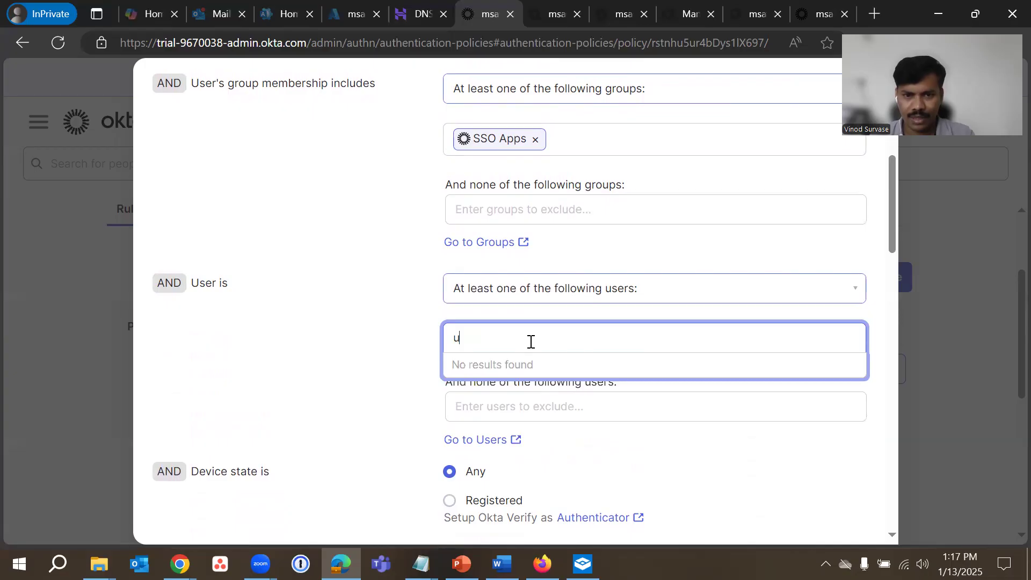
key(BackSpace)
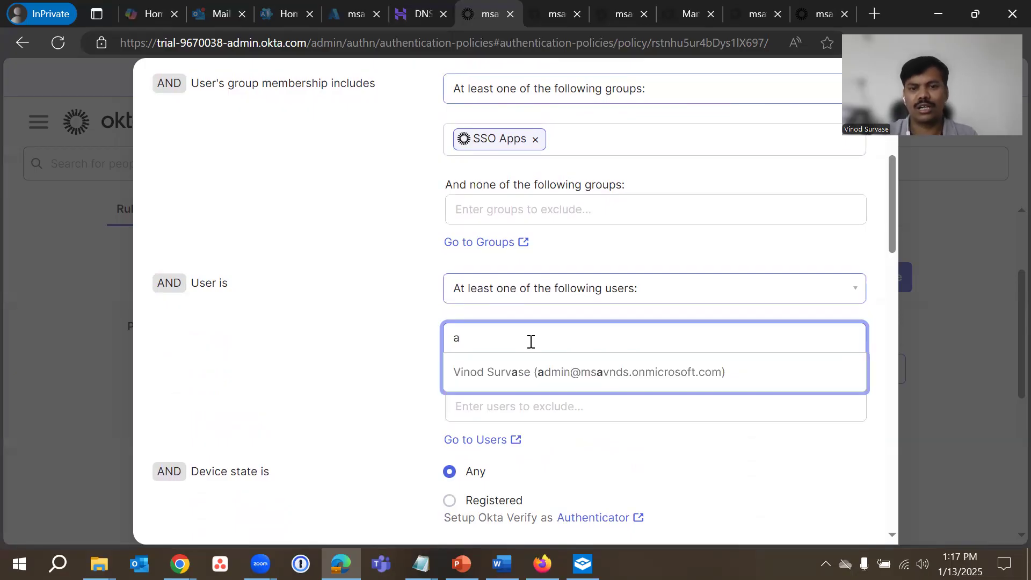
click(498, 376)
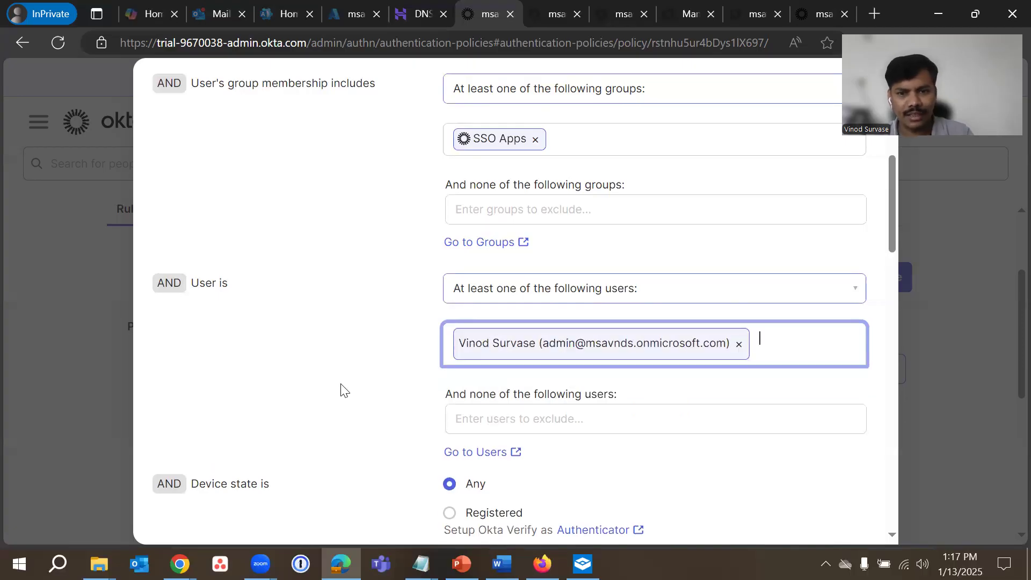
Include a second user whose name starts with j in the user condition, leaving the user exclusions empty
text(j)
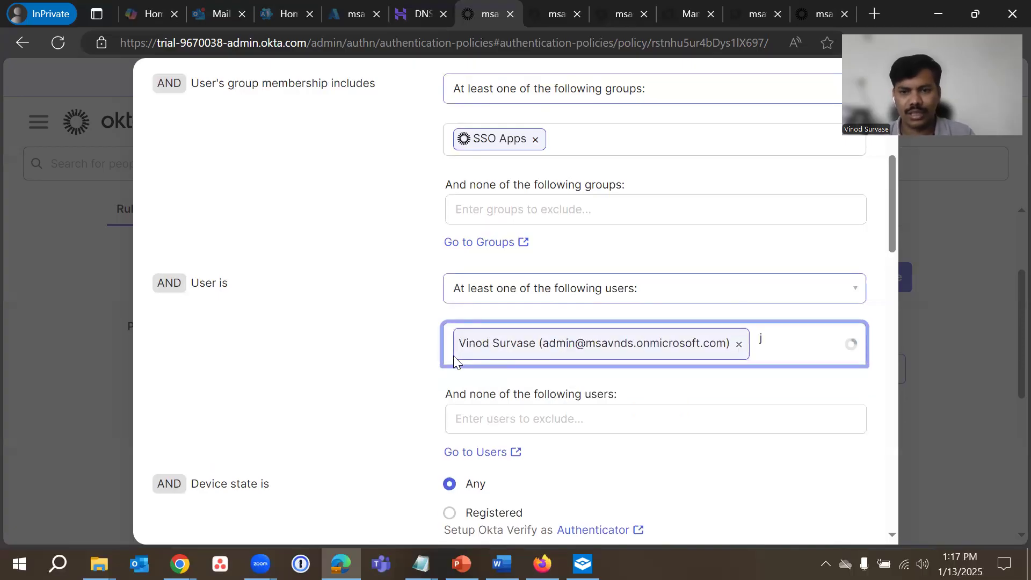
click(516, 387)
click(311, 394)
scroll(324, 395, down, 1)
scroll(324, 394, down, 2)
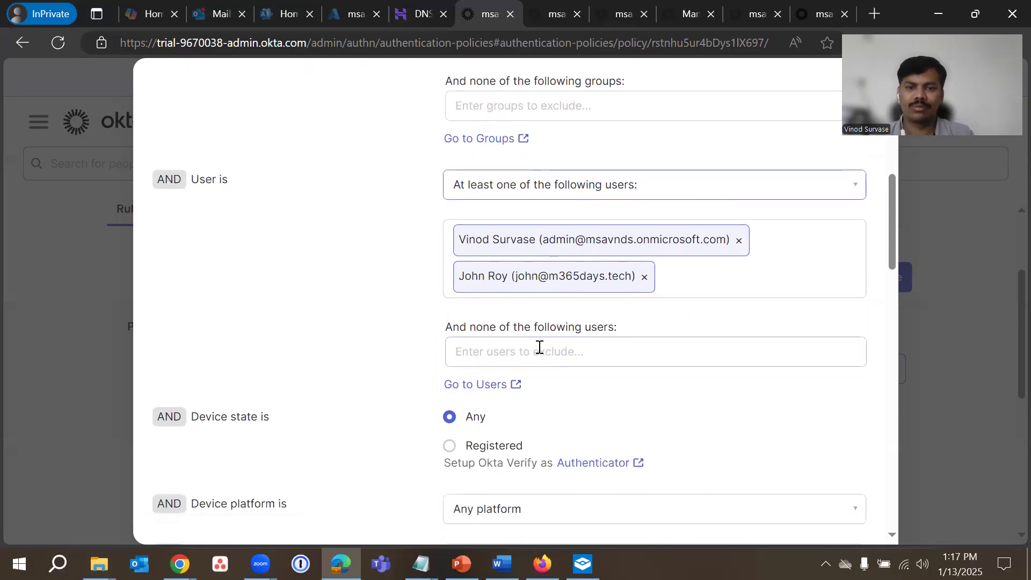
click(542, 353)
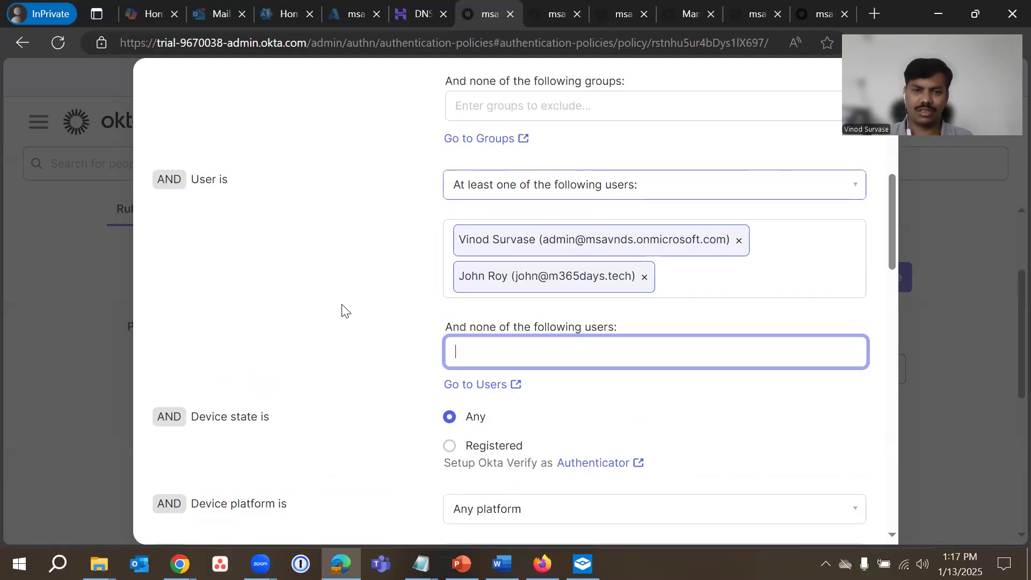
click(376, 283)
Set the rule's device state condition to Registered
scroll(379, 283, down, 3)
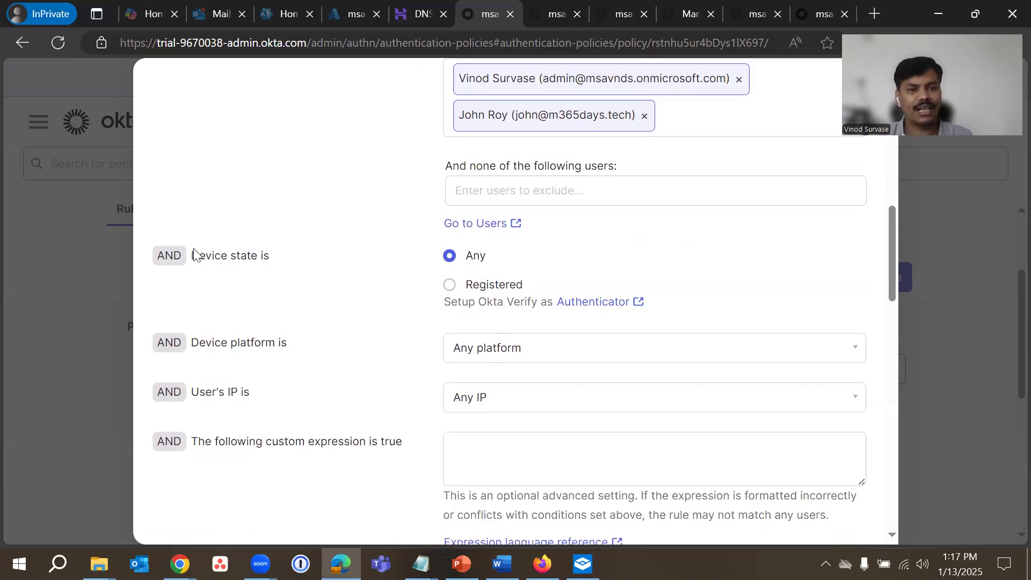
drag(192, 256, 280, 258)
click(367, 295)
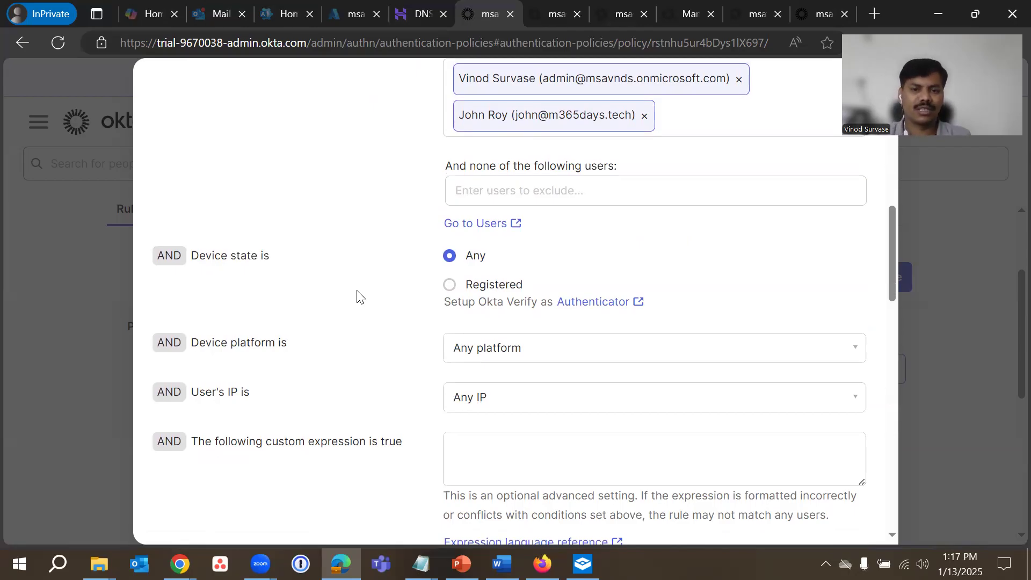
click(480, 289)
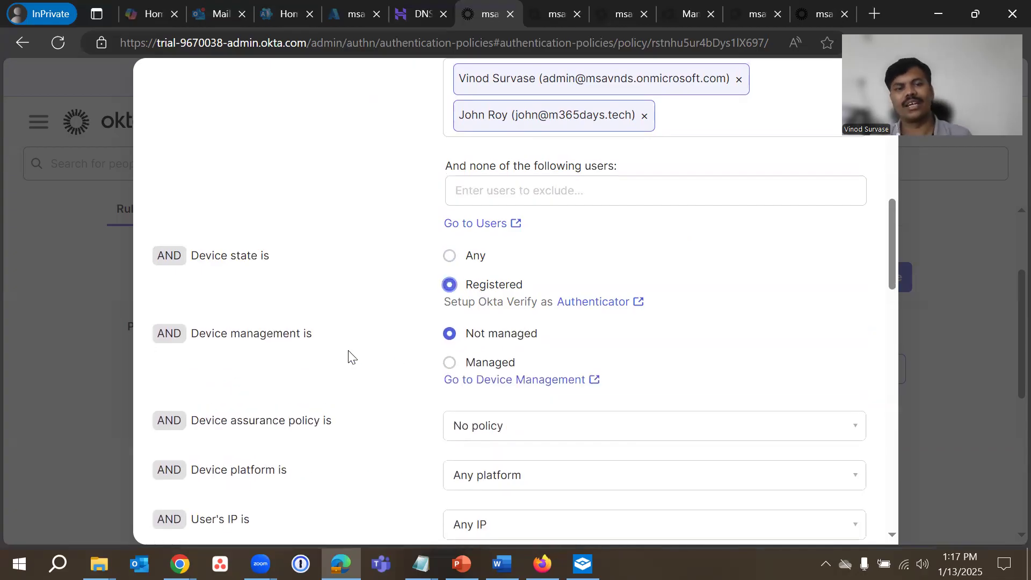
Set the rule's device management condition to Managed
scroll(346, 359, down, 2)
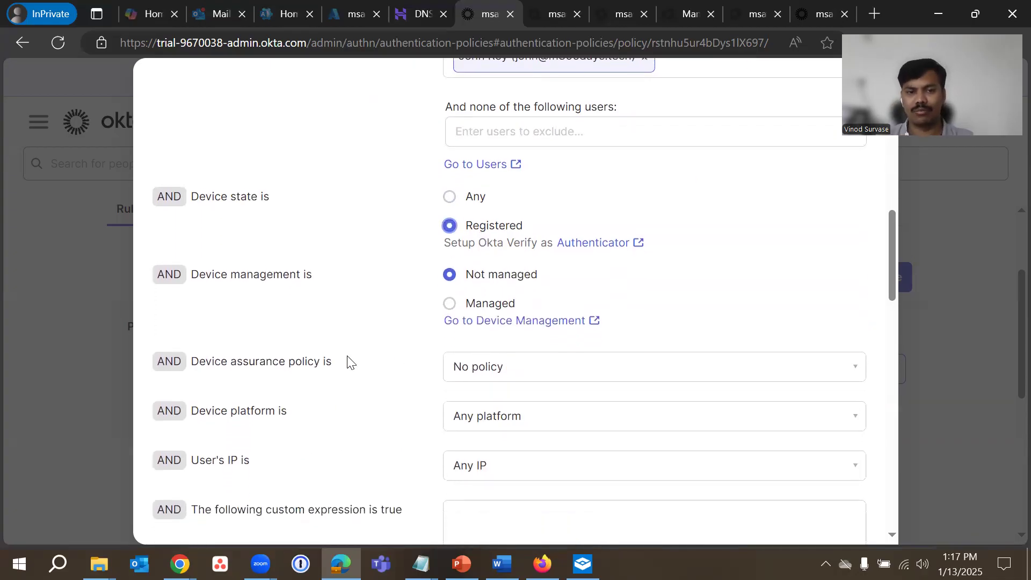
drag(193, 267, 321, 268)
click(349, 310)
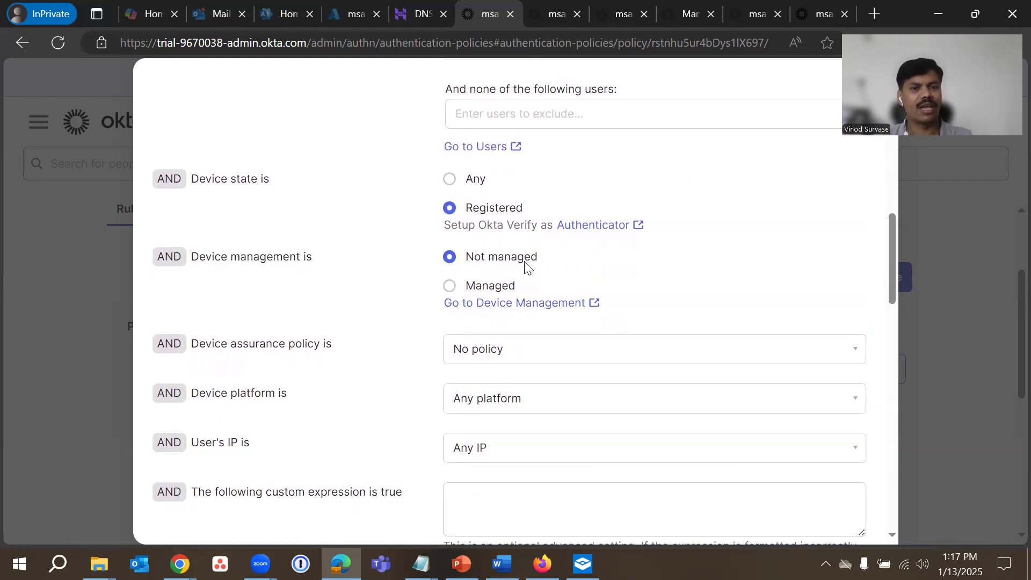
click(490, 289)
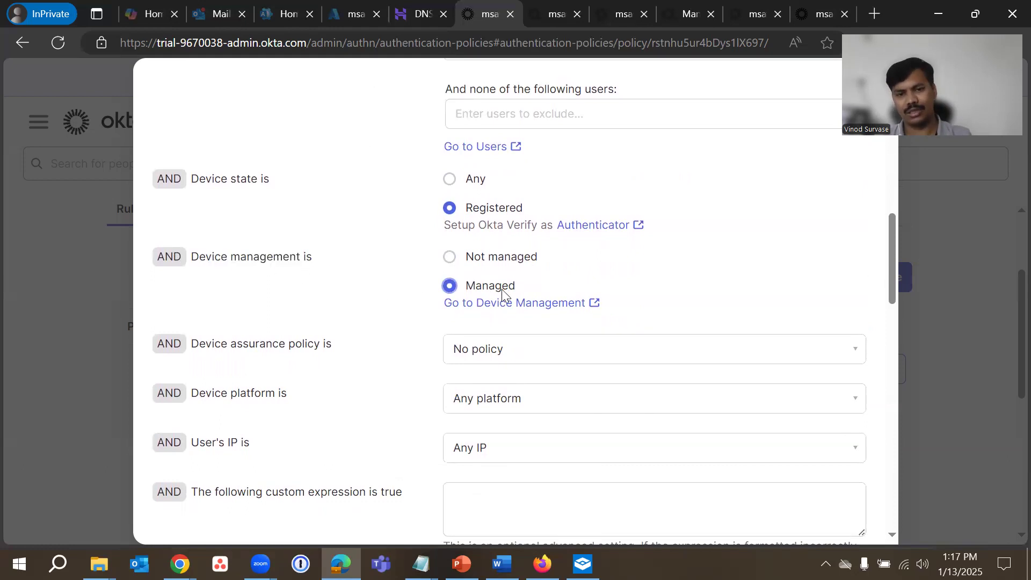
Try limiting the rule to any of the following device assurance policies and review the Device Assurance Policies page for existing ones
click(512, 349)
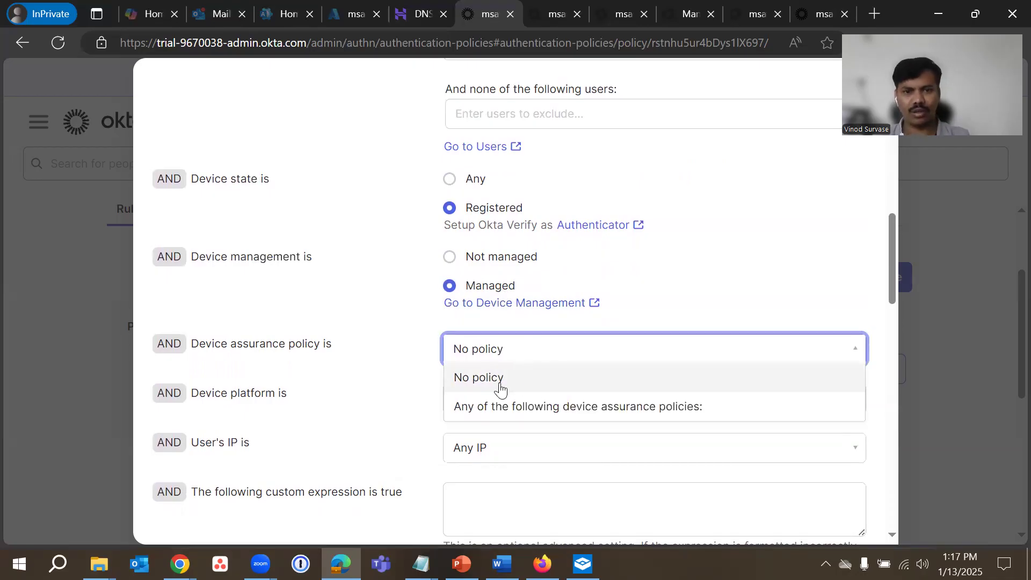
click(539, 407)
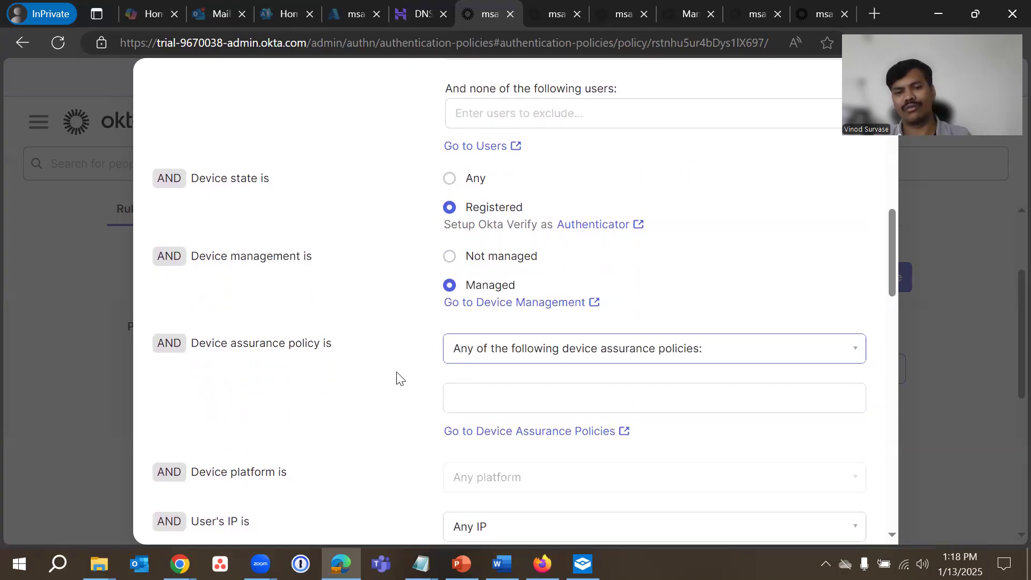
scroll(398, 375, down, 1)
click(515, 320)
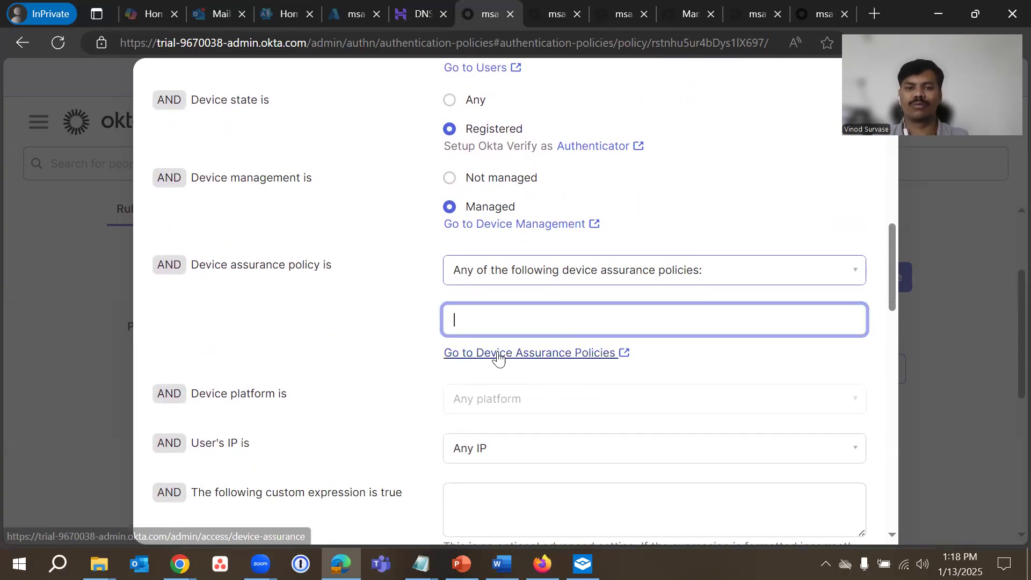
click(531, 355)
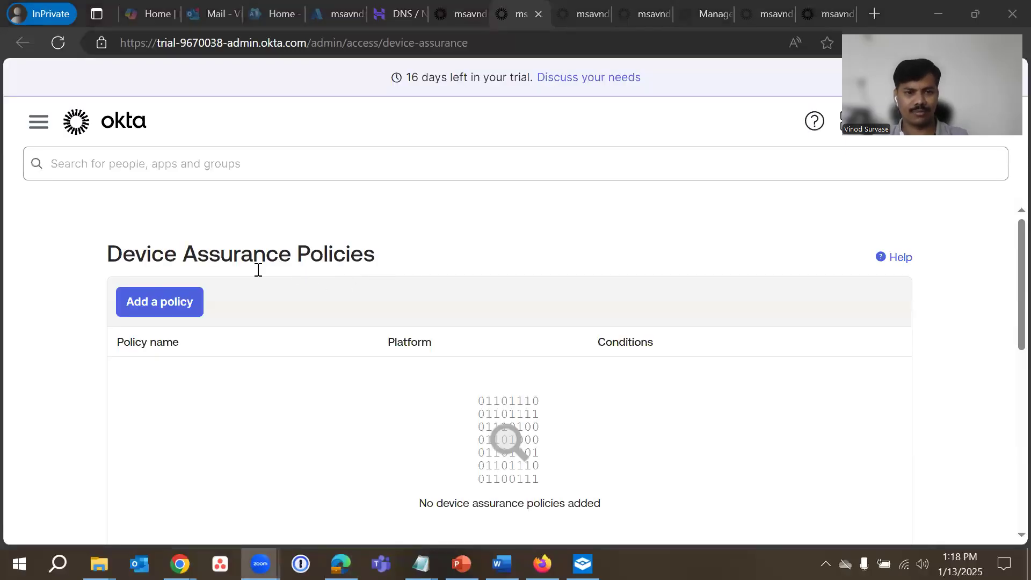
scroll(242, 299, down, 10)
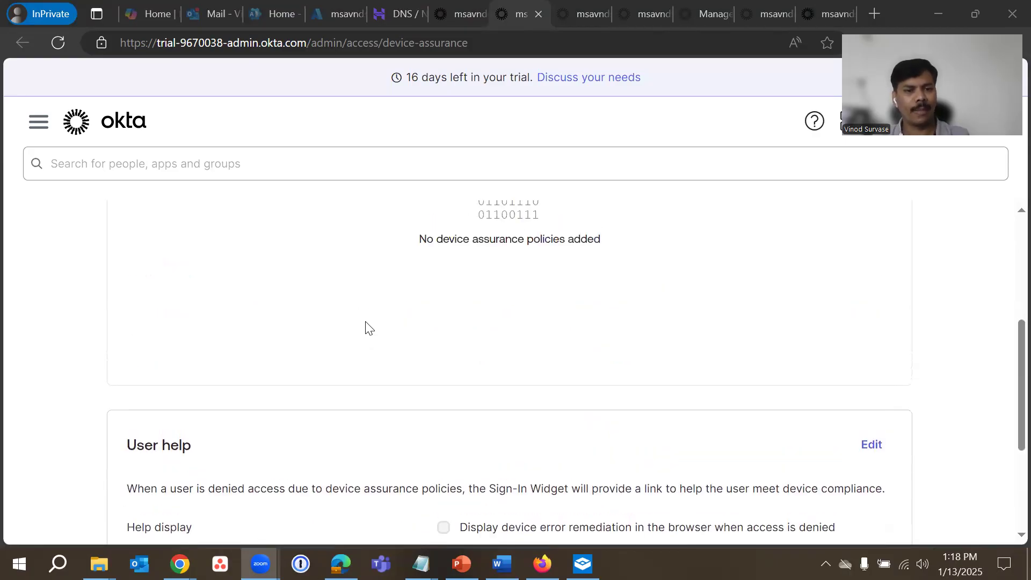
scroll(363, 327, up, 5)
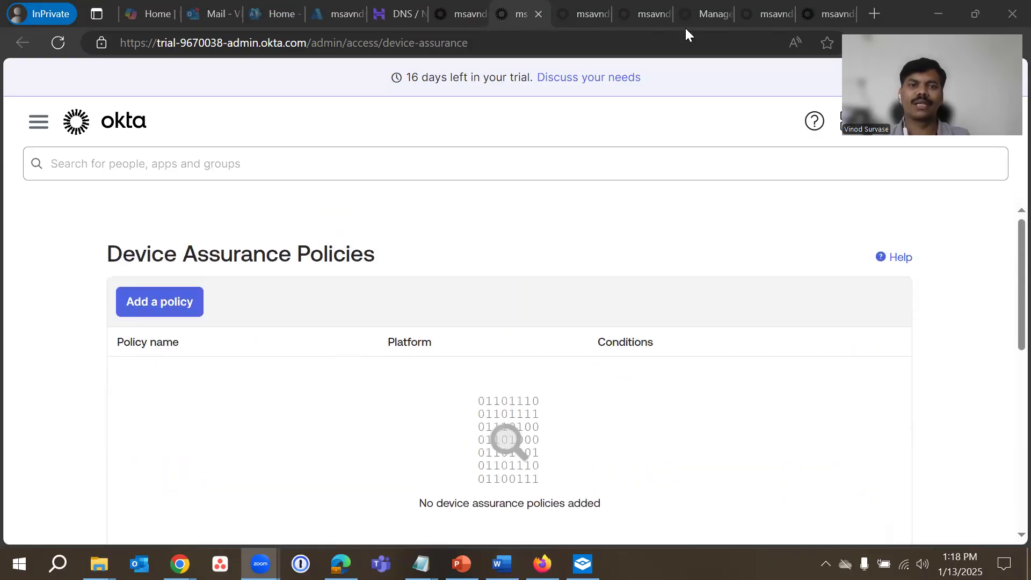
Return to the rule and set its device assurance policy condition back to No policy
click(449, 9)
click(475, 271)
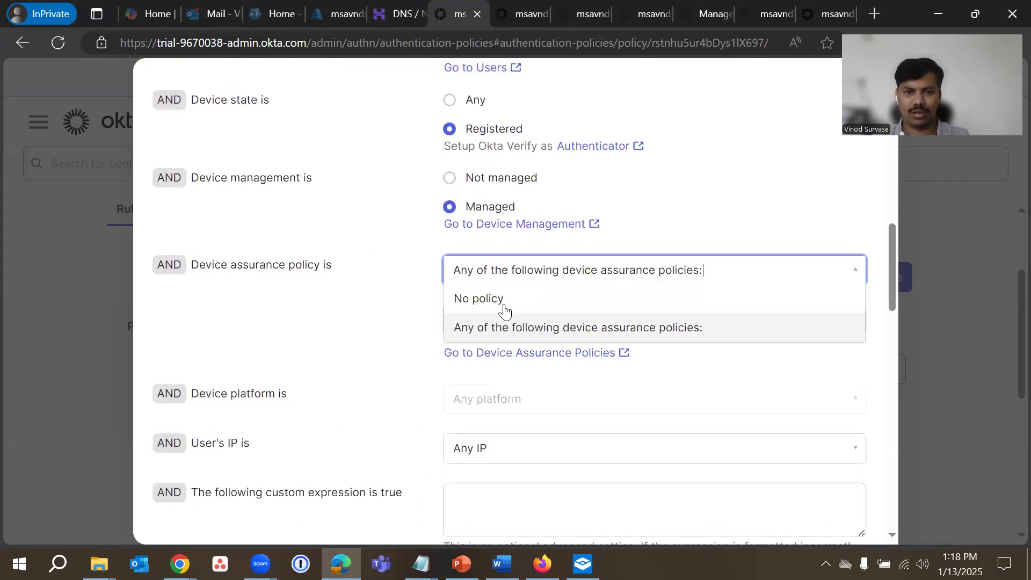
click(484, 308)
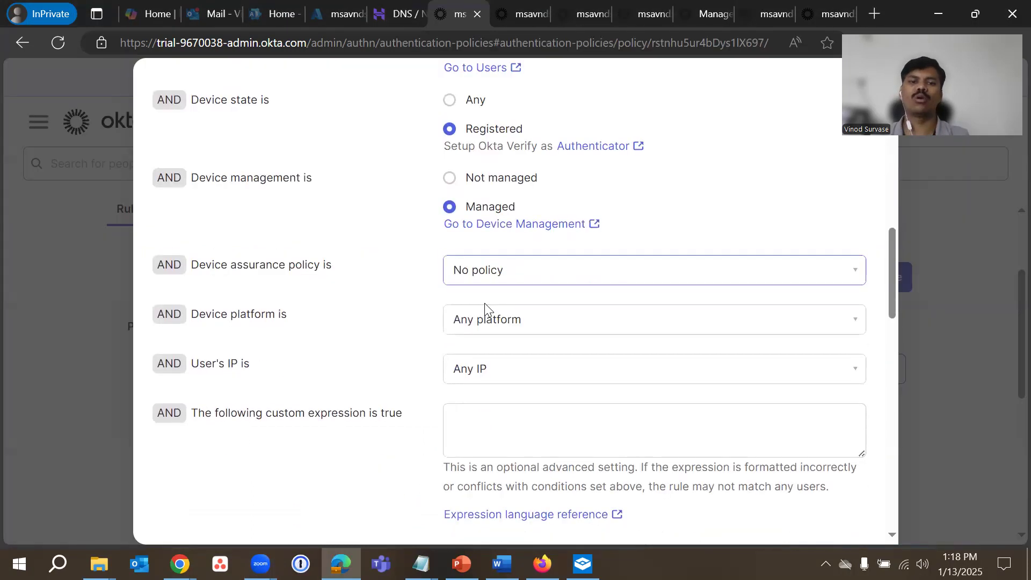
Try limiting the device platform condition to one of the following platforms and review the selectable platforms
scroll(421, 366, up, 1)
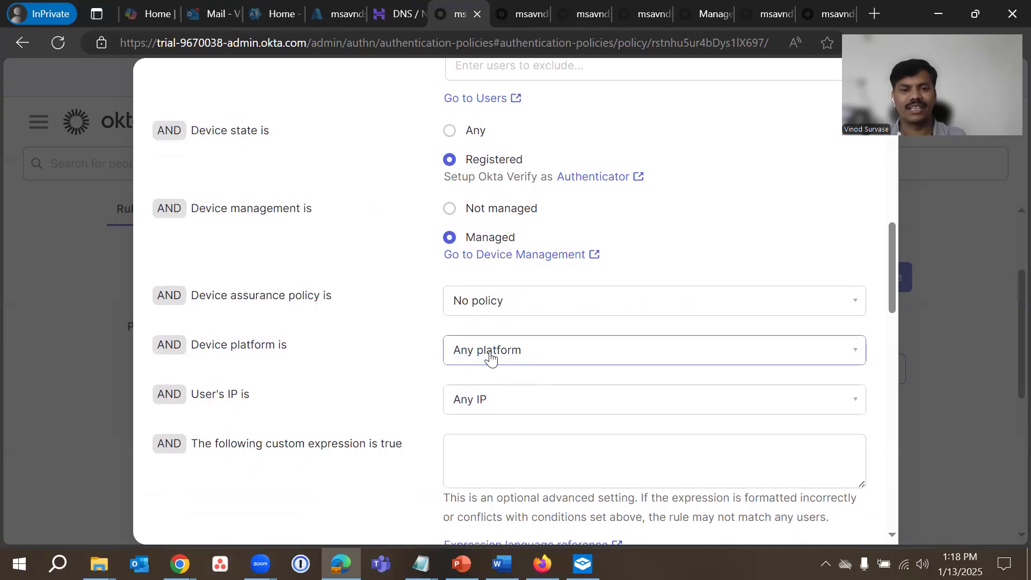
click(550, 358)
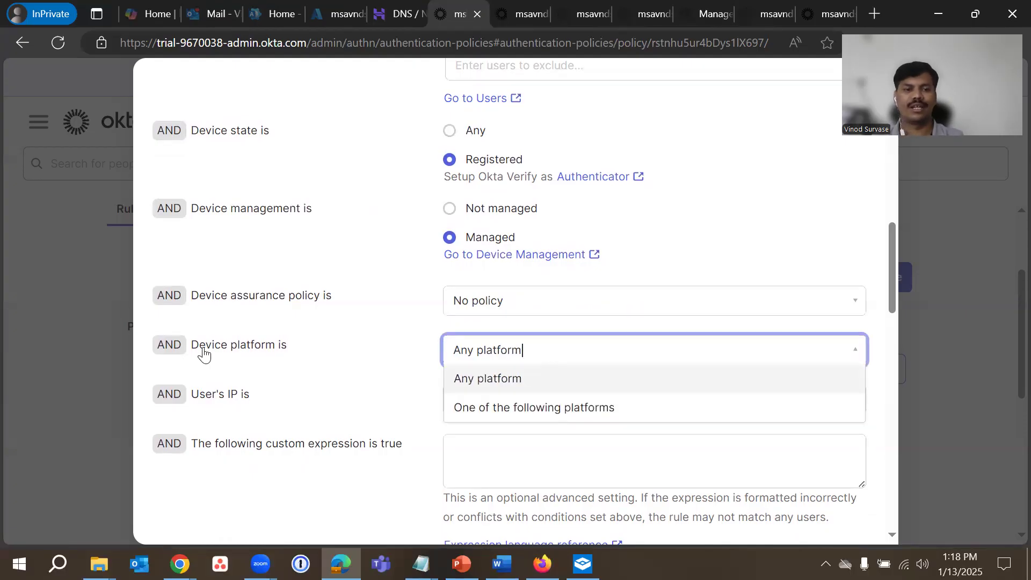
drag(205, 348, 298, 353)
click(340, 396)
click(525, 349)
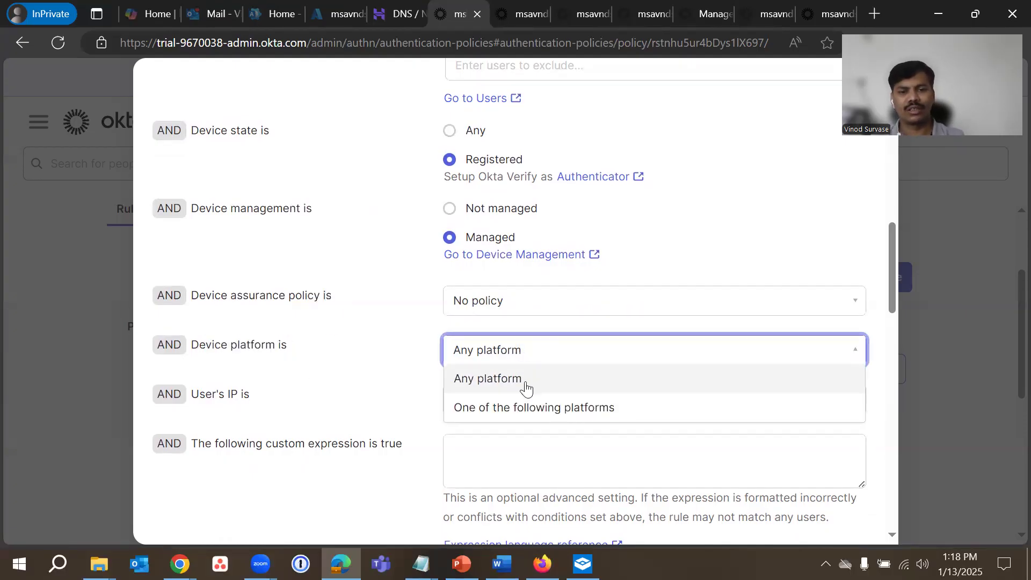
click(509, 411)
click(481, 407)
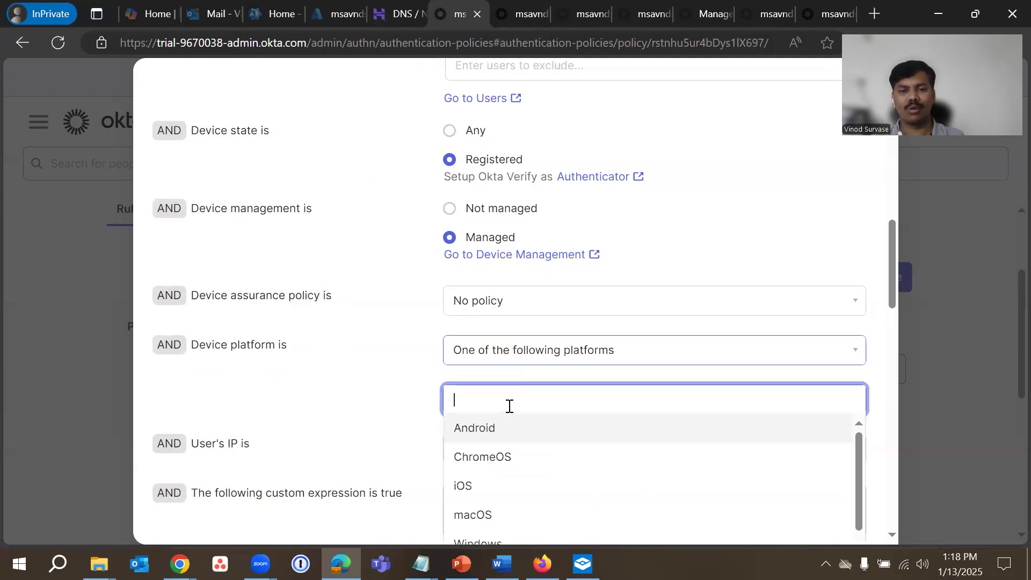
scroll(607, 324, down, 3)
scroll(542, 333, up, 1)
scroll(545, 360, down, 2)
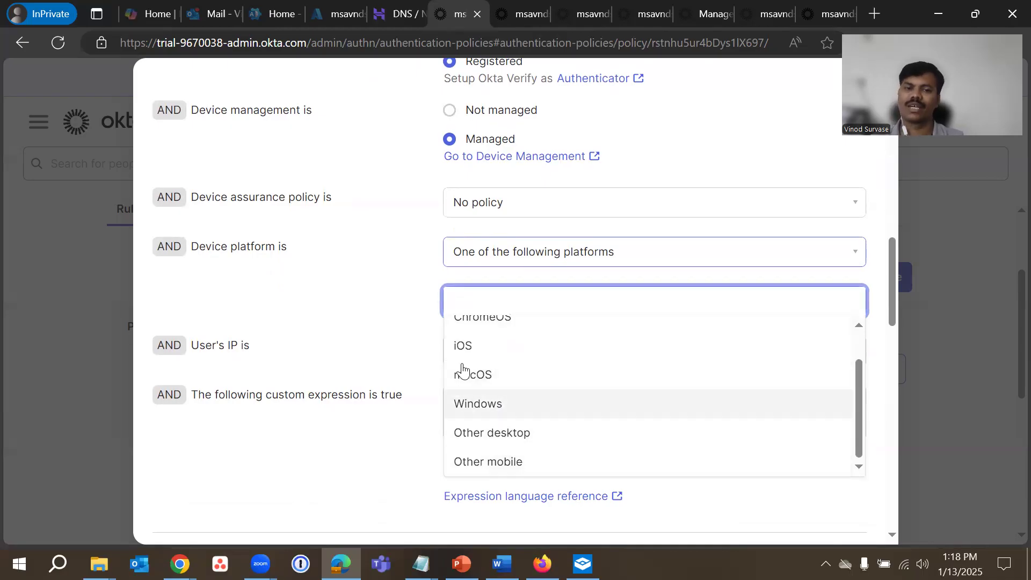
Set the device platform condition back to Any platform
click(379, 316)
click(499, 262)
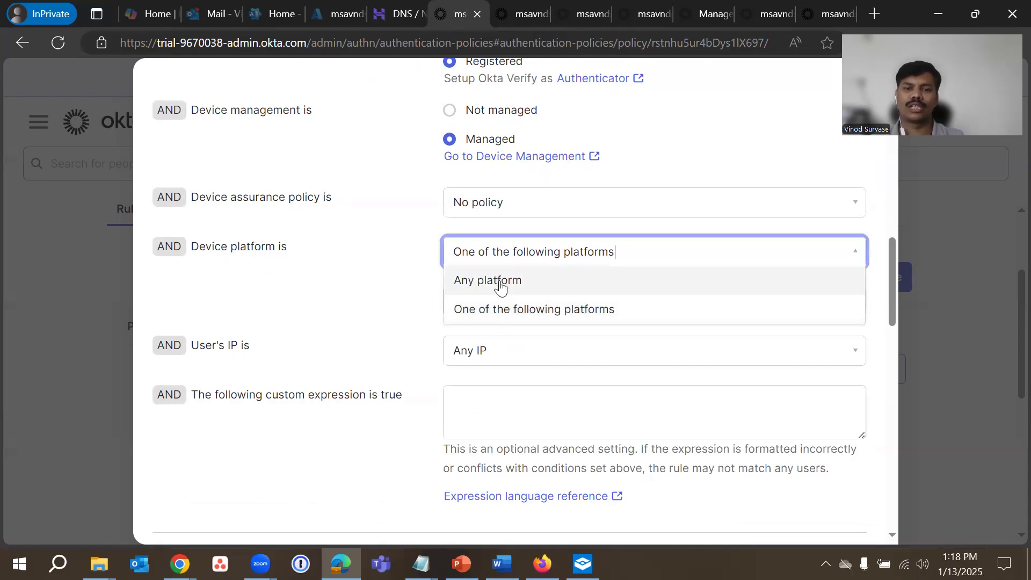
click(500, 286)
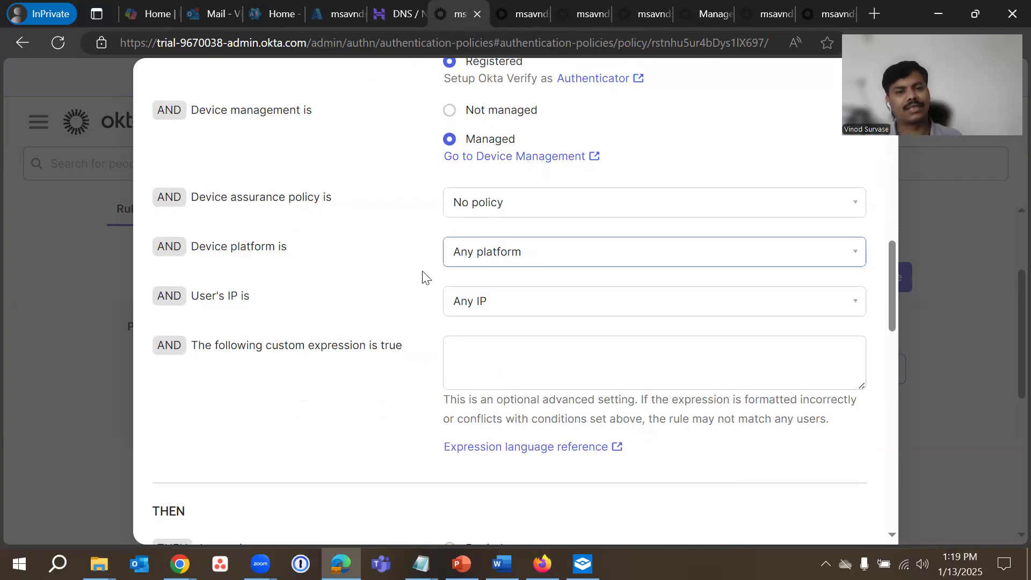
Examine the network zone options for the user's IP condition and keep it at Any IP
drag(191, 301, 268, 300)
click(296, 380)
click(502, 313)
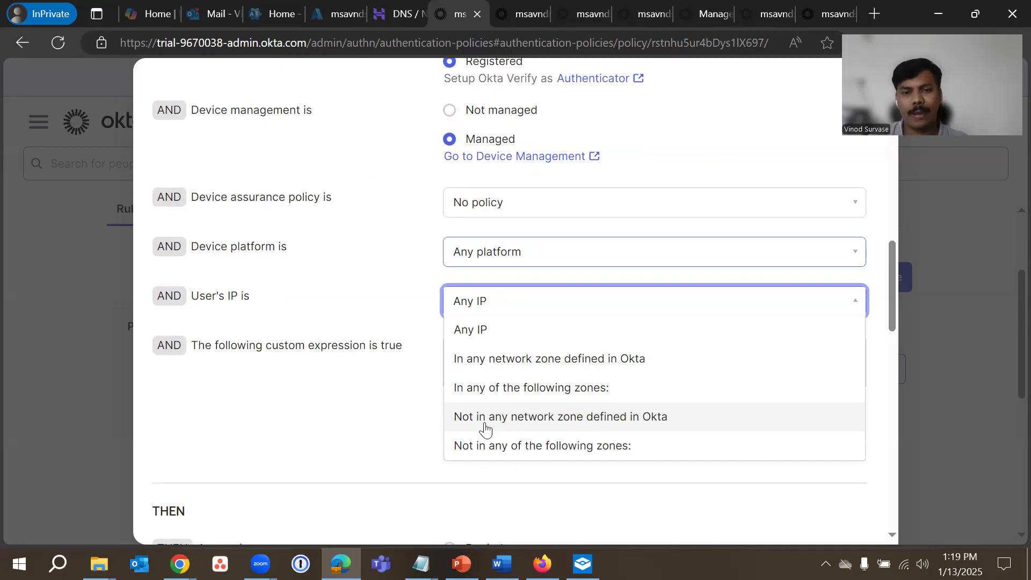
click(520, 331)
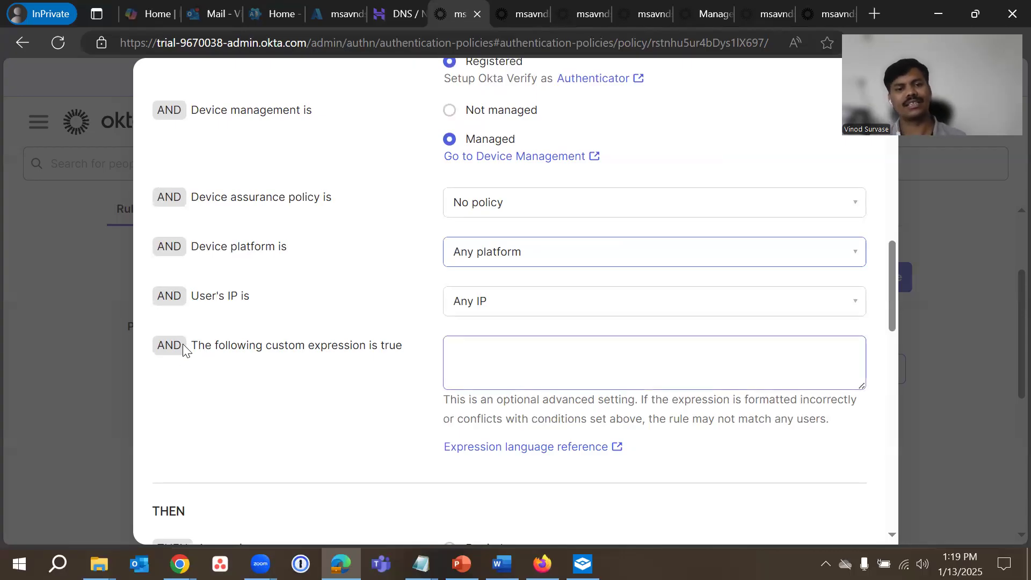
Review the optional custom expression condition and leave it empty
drag(193, 347, 402, 365)
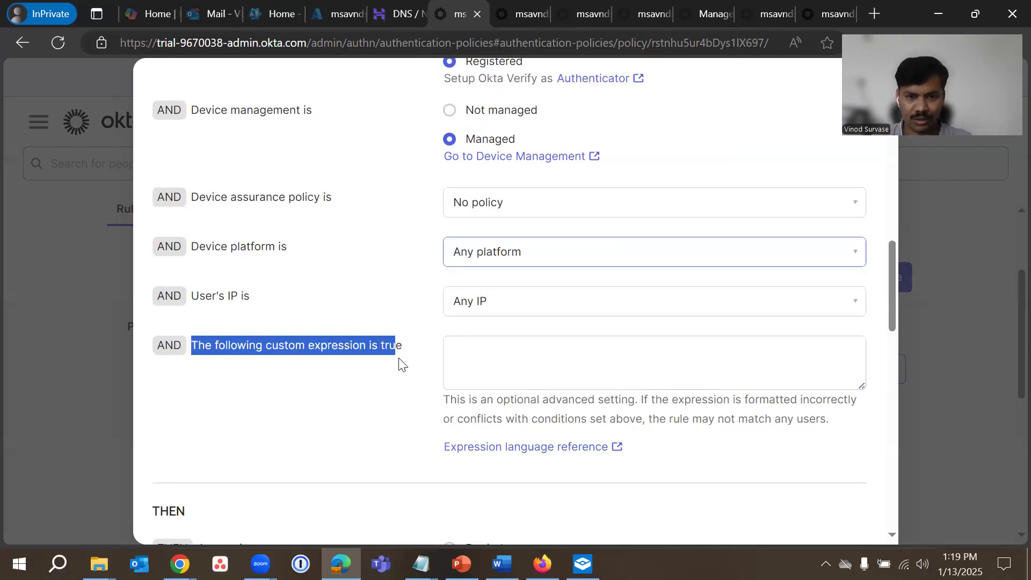
click(509, 357)
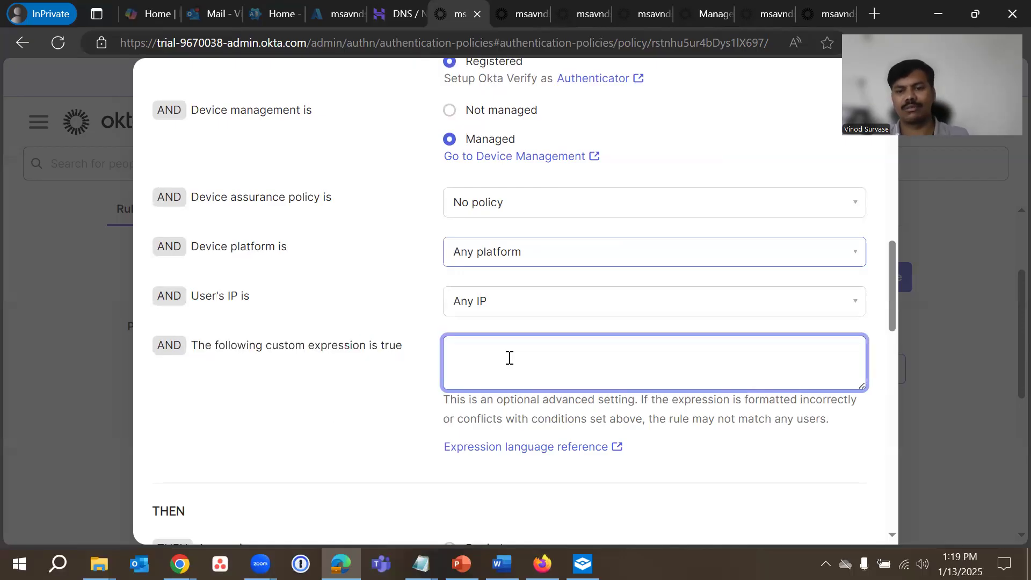
scroll(510, 357, down, 2)
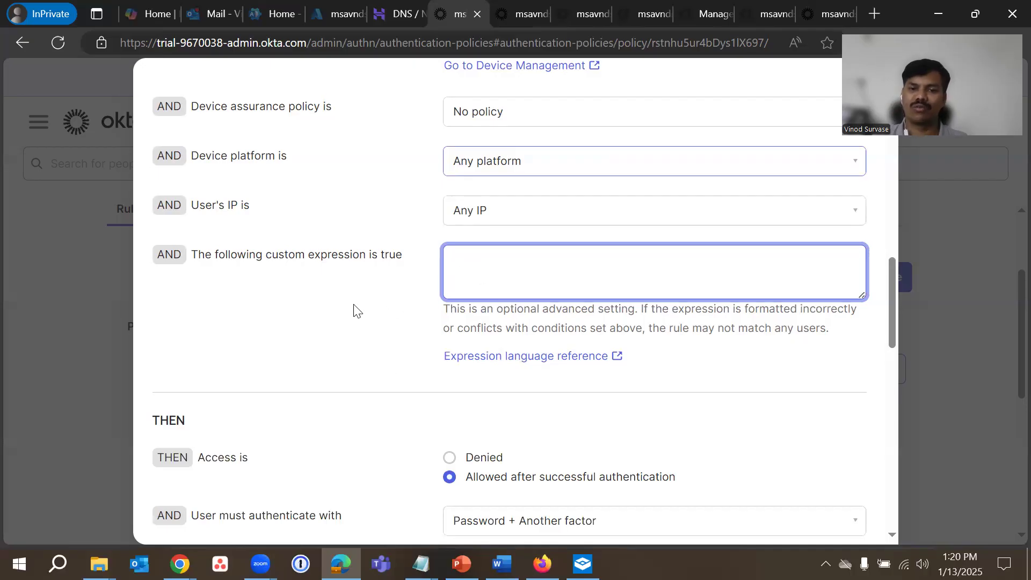
click(390, 316)
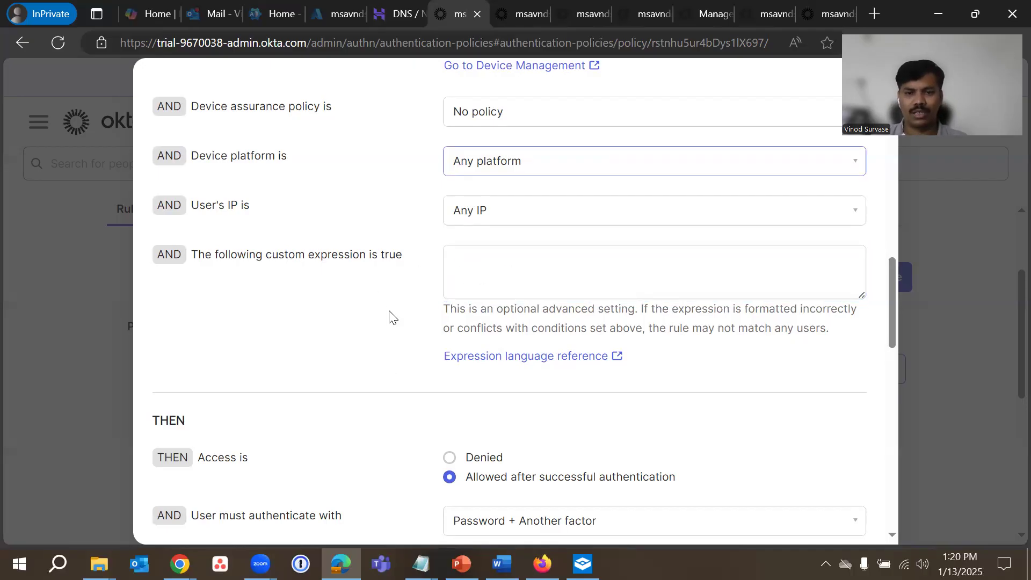
scroll(402, 308, up, 3)
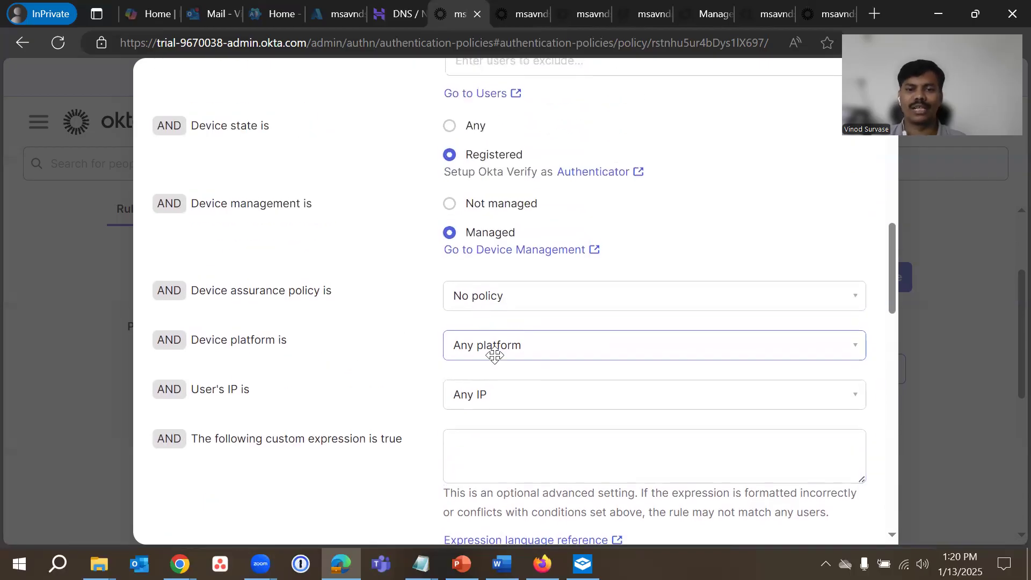
scroll(429, 386, down, 2)
click(499, 336)
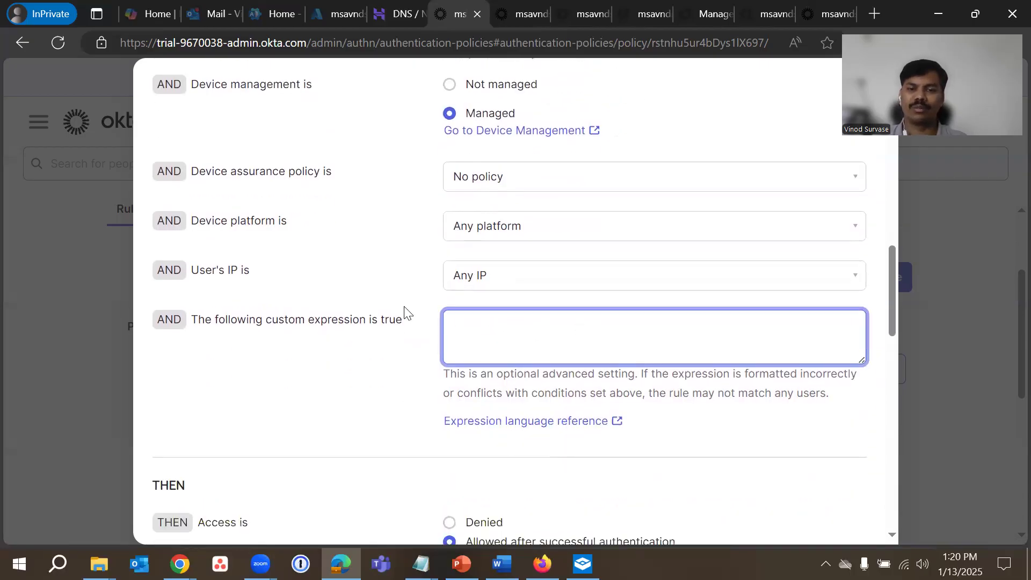
click(347, 369)
Try the Denied access outcome for the rule and set it back to Allowed after successful authentication
scroll(355, 367, down, 3)
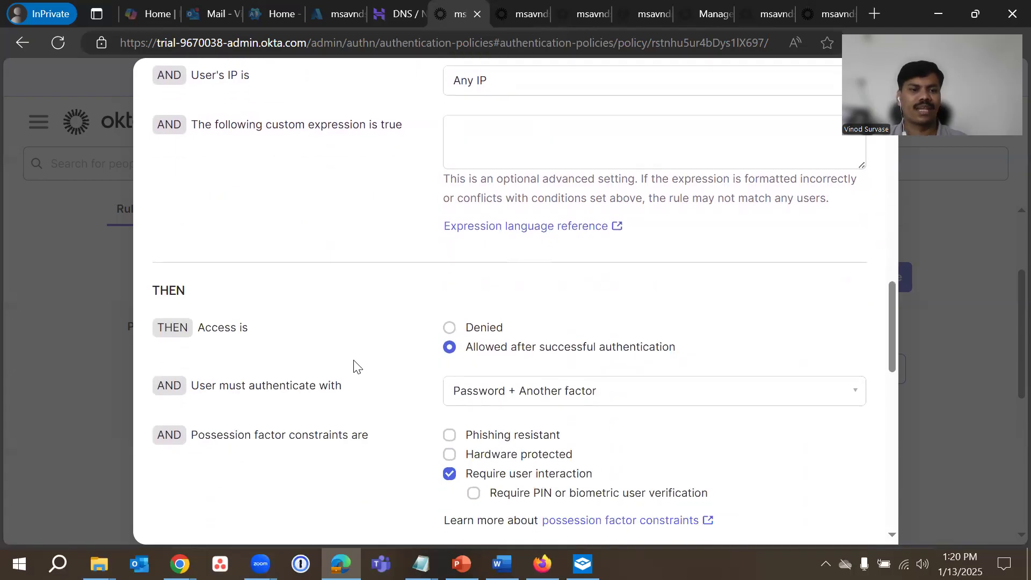
drag(156, 290, 236, 294)
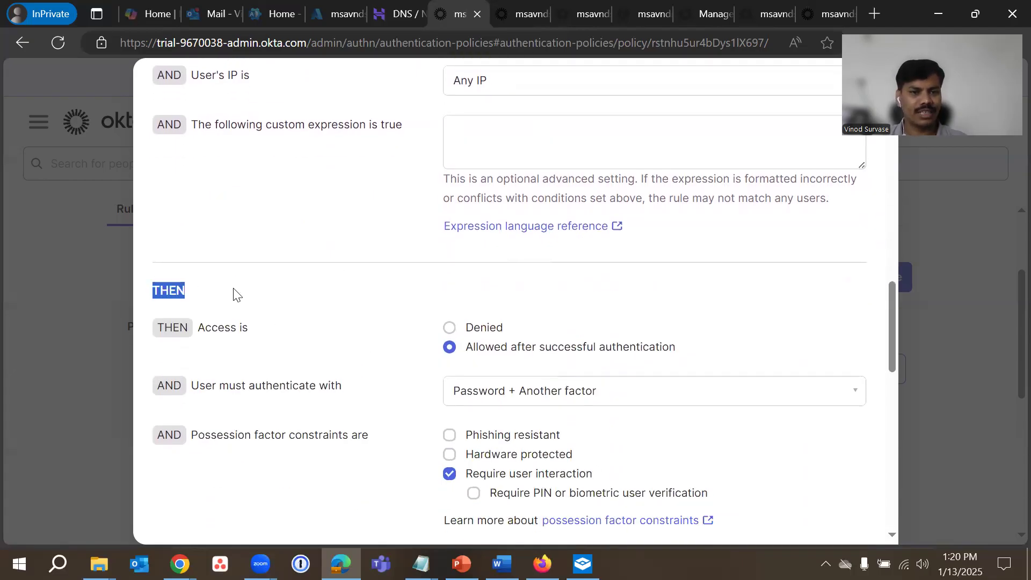
click(182, 338)
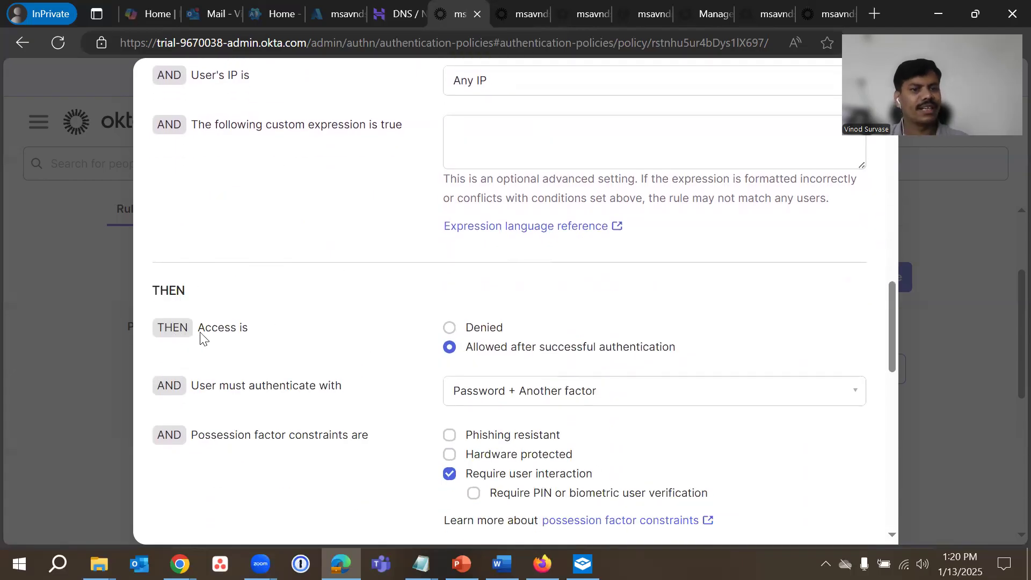
click(472, 329)
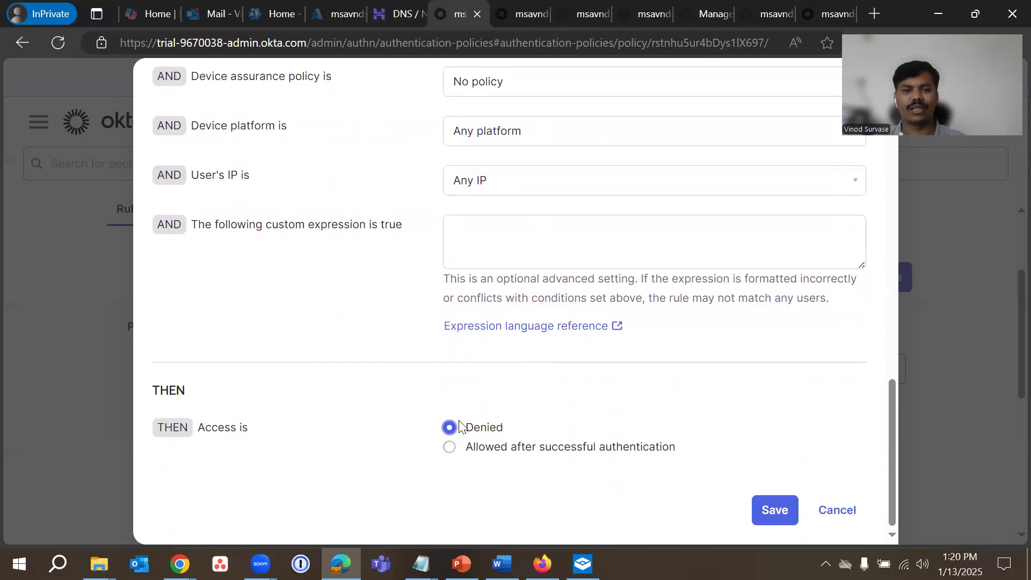
click(477, 452)
Try Any 2 factor types as the user authentication requirement and set it back to Password + Another factor
scroll(365, 398, down, 1)
scroll(371, 386, down, 3)
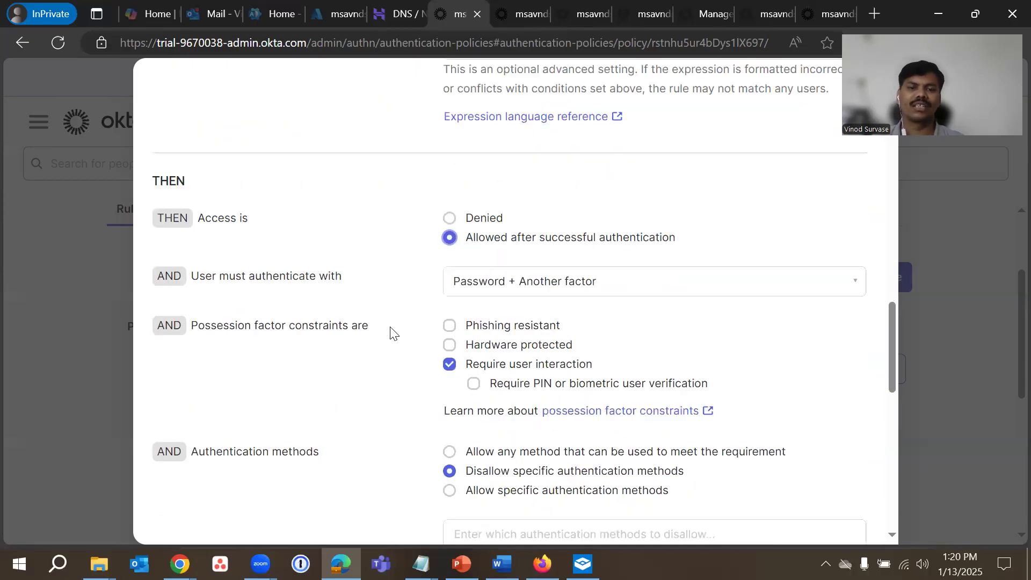
click(610, 291)
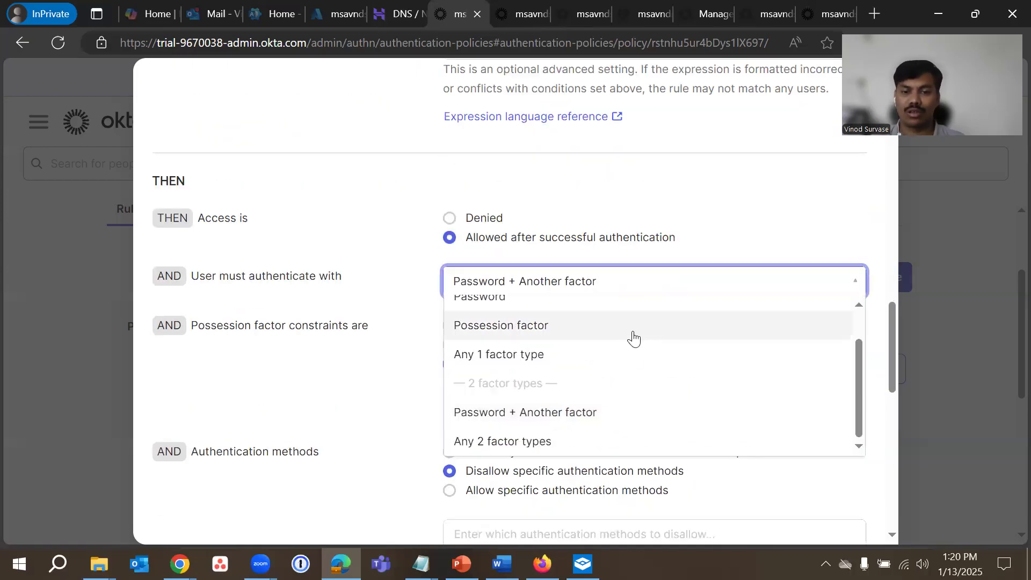
scroll(644, 395, down, 3)
scroll(641, 393, up, 3)
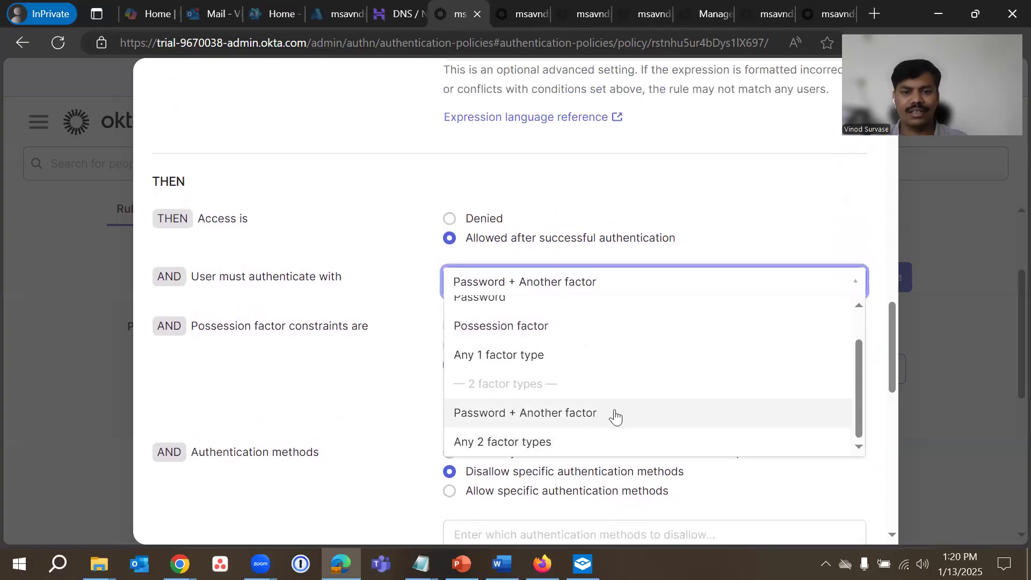
scroll(612, 416, up, 1)
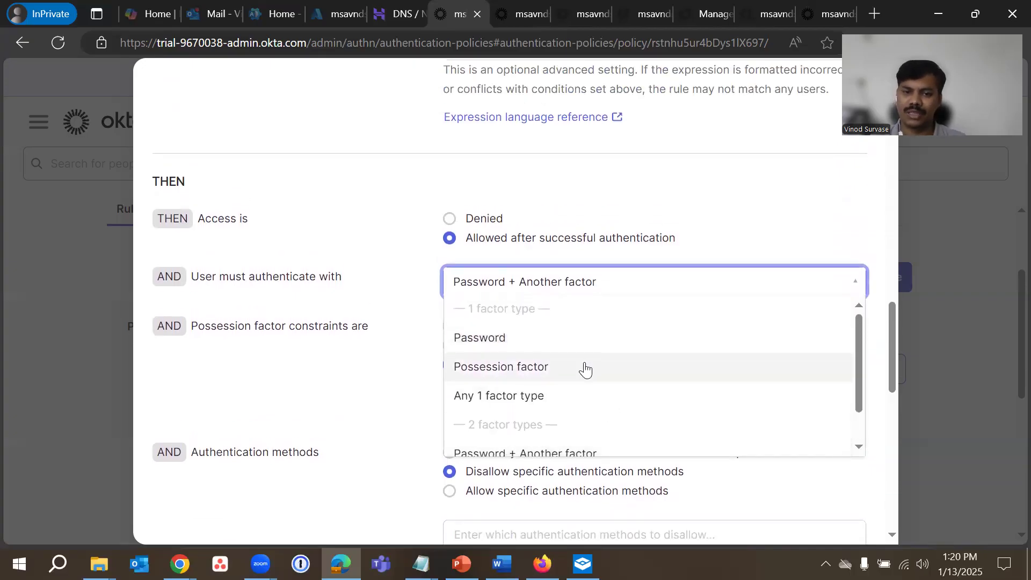
scroll(583, 368, down, 1)
scroll(574, 370, down, 1)
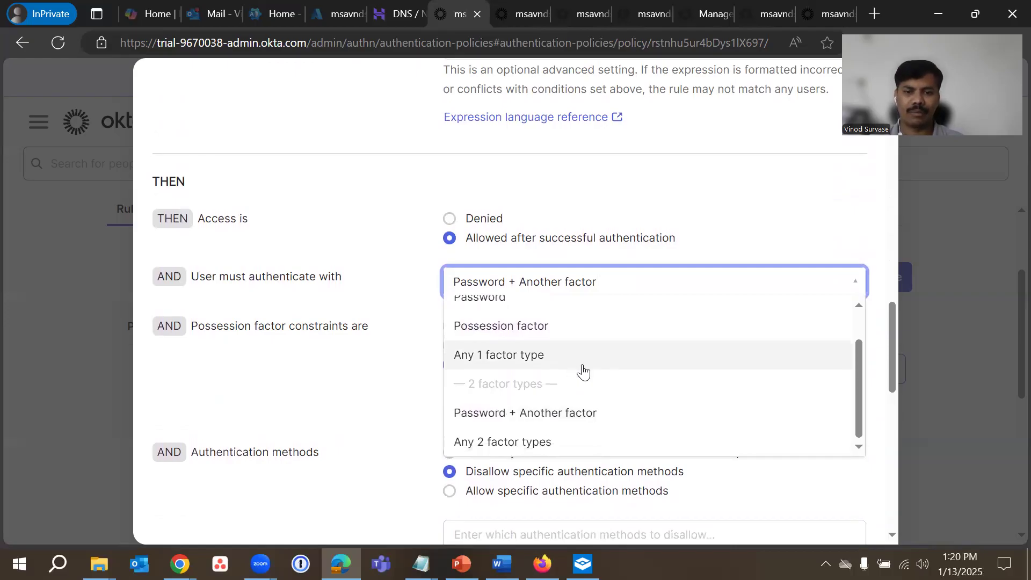
click(568, 446)
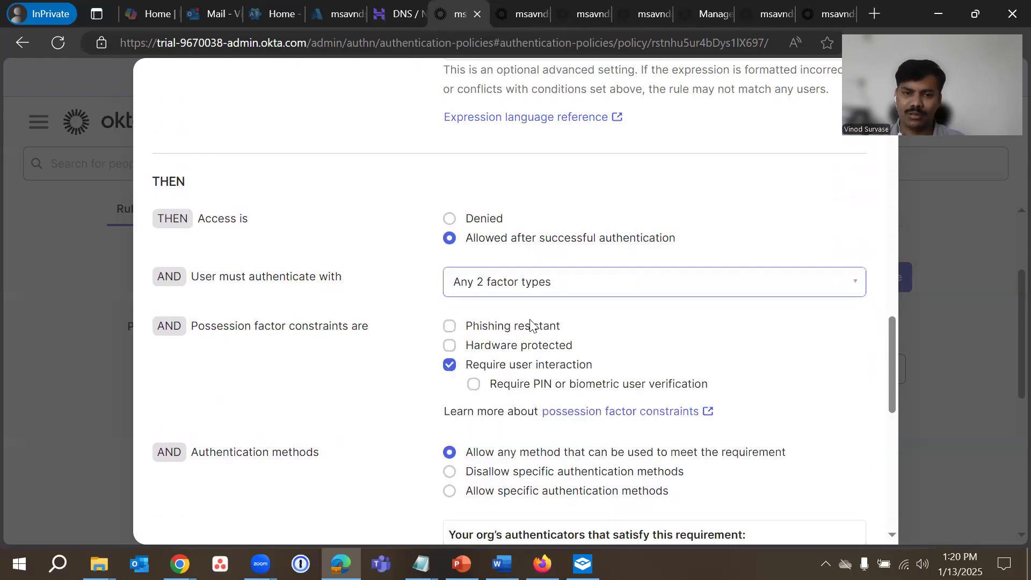
click(586, 282)
click(582, 416)
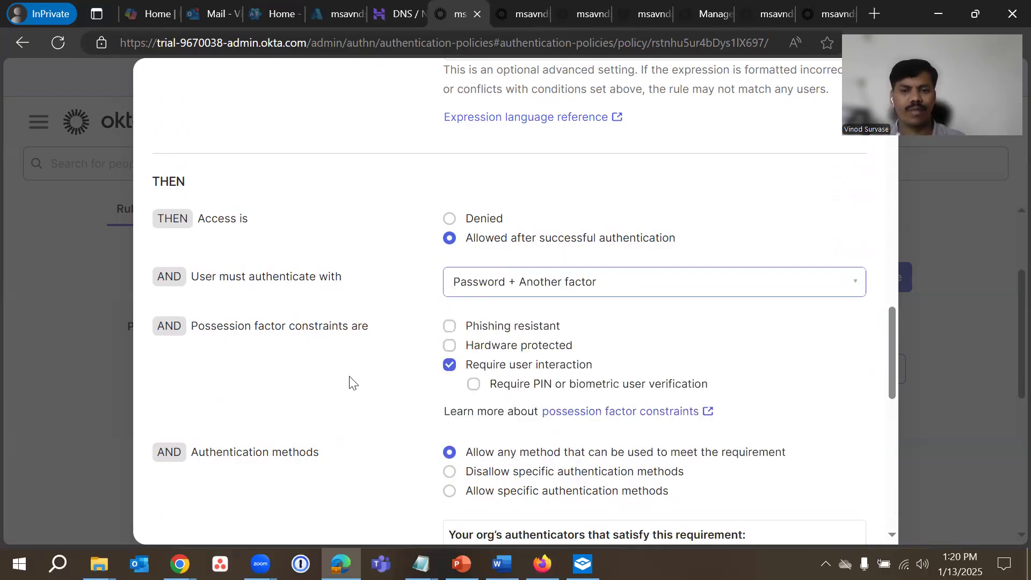
Require PIN or biometric user verification for the possession factor, leaving the Phishing resistant and Hardware protected constraints cleared
drag(192, 331, 367, 338)
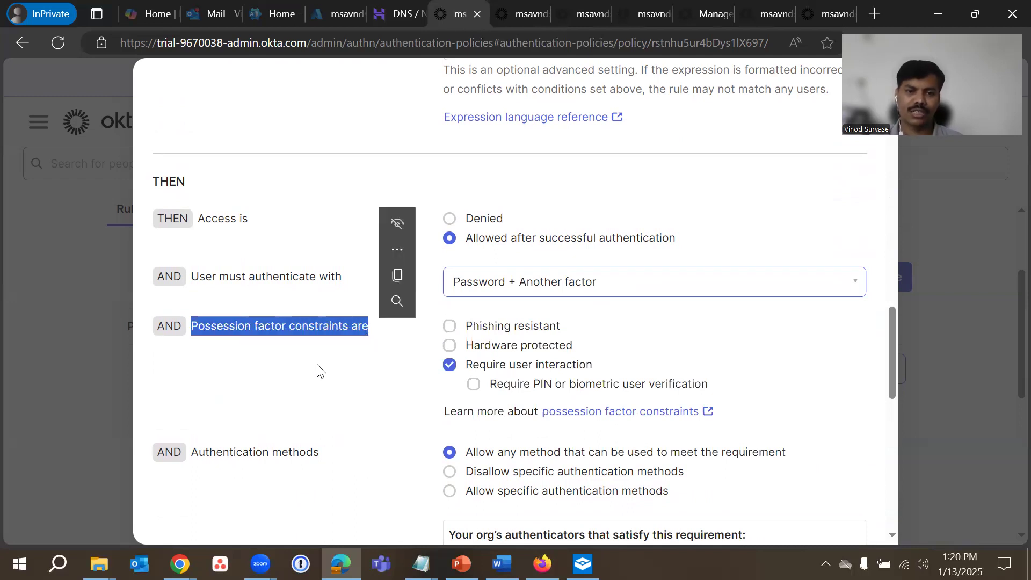
click(319, 370)
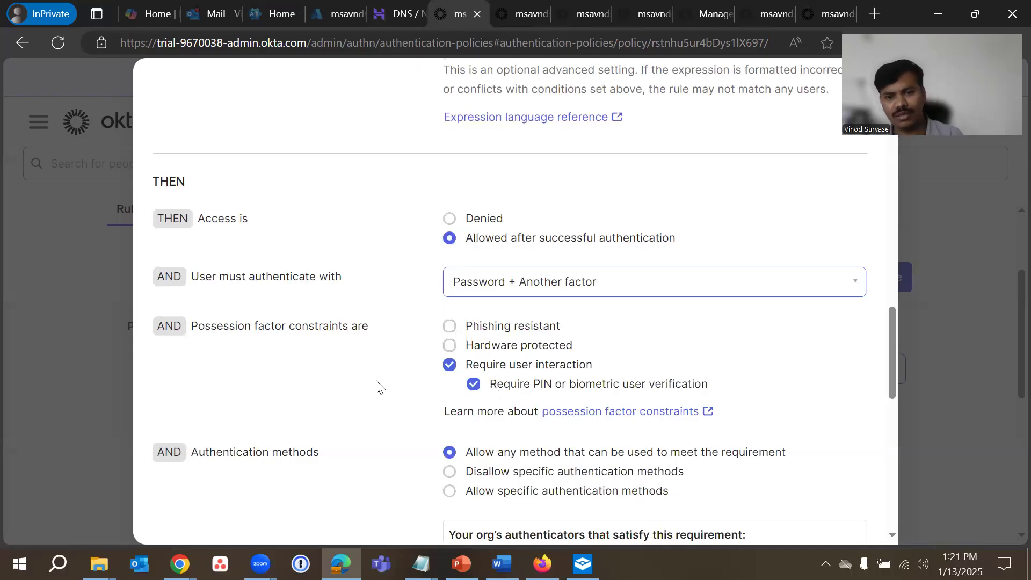
click(449, 325)
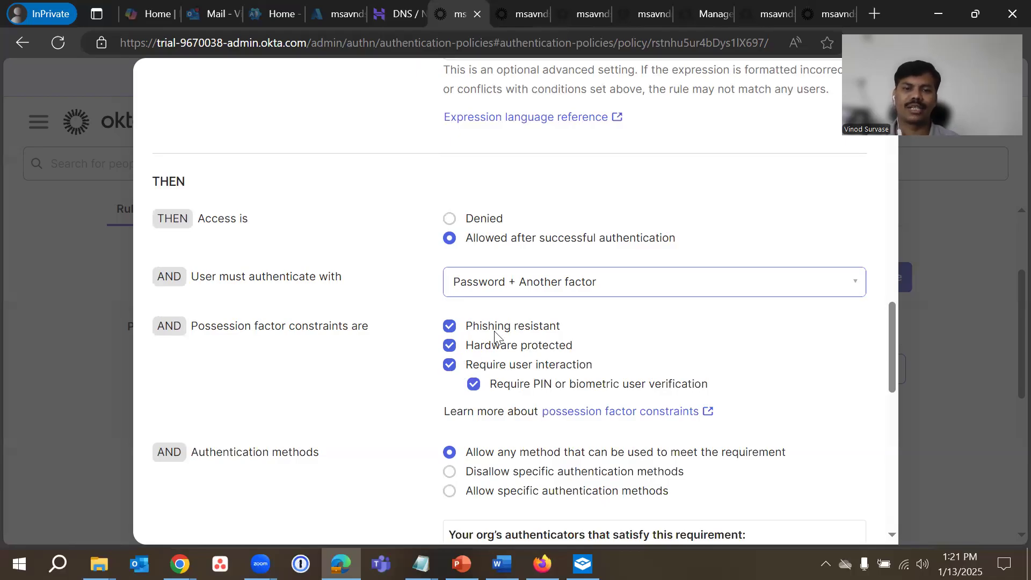
click(449, 345)
click(449, 326)
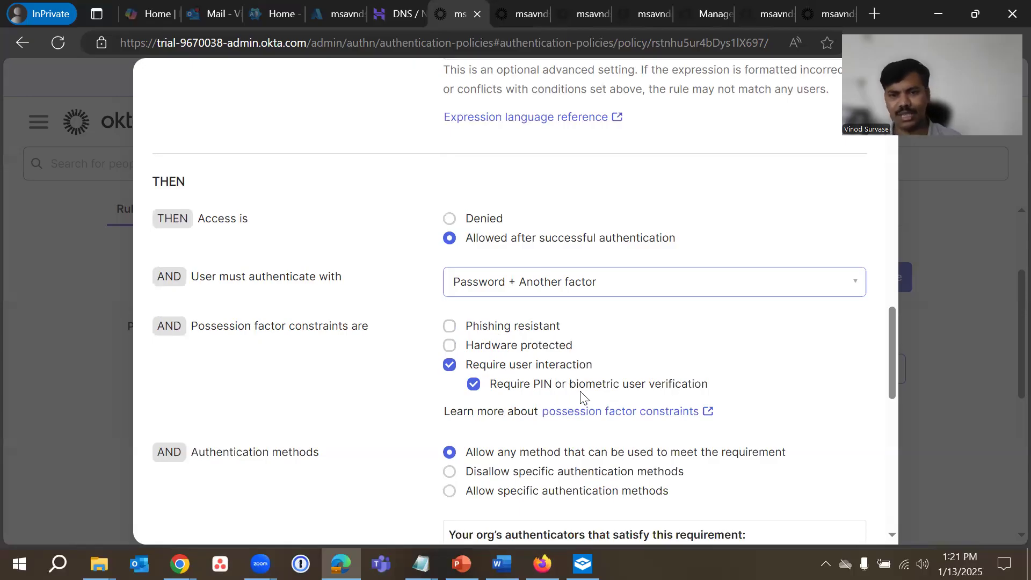
Try allowing and disallowing specific authentication methods, and review the possession factors offered for each option
scroll(365, 412, down, 2)
scroll(365, 411, down, 1)
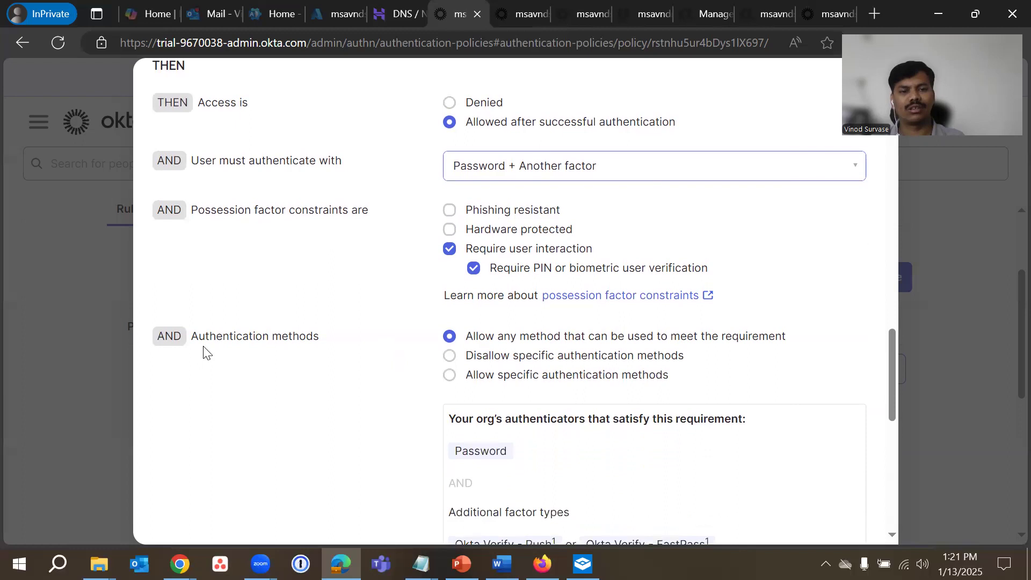
drag(193, 337, 329, 346)
click(301, 385)
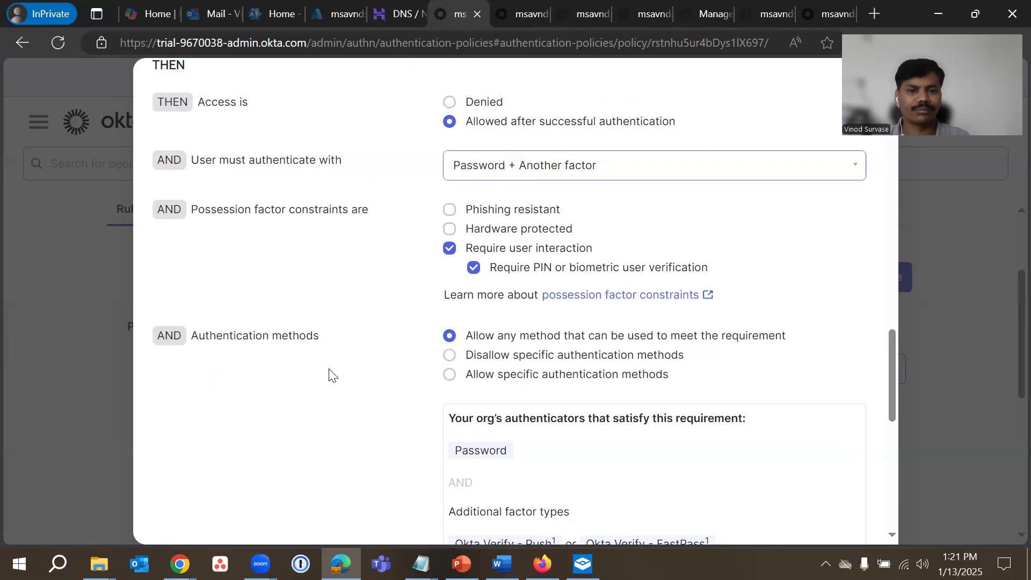
scroll(330, 374, down, 2)
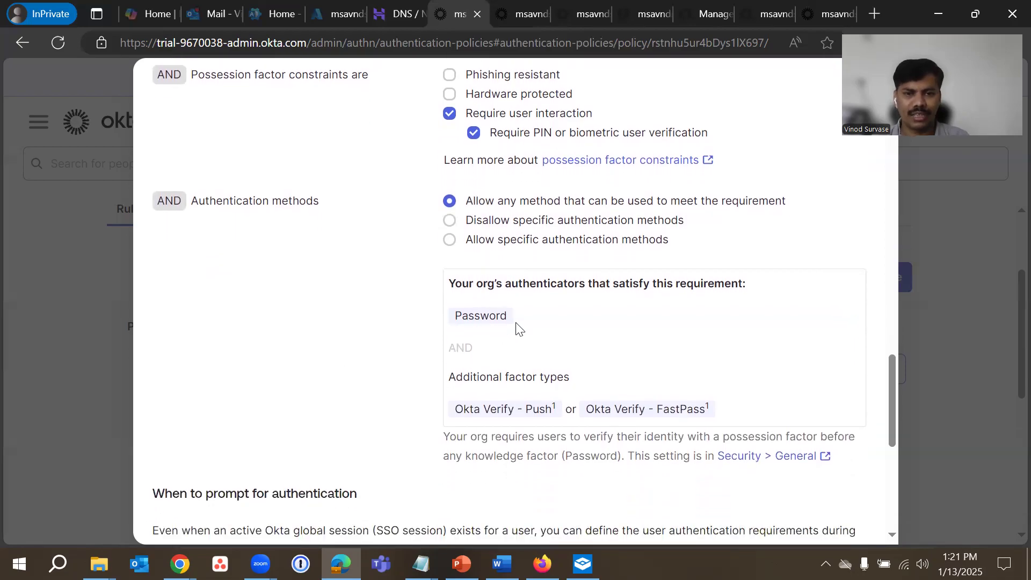
click(483, 242)
click(525, 286)
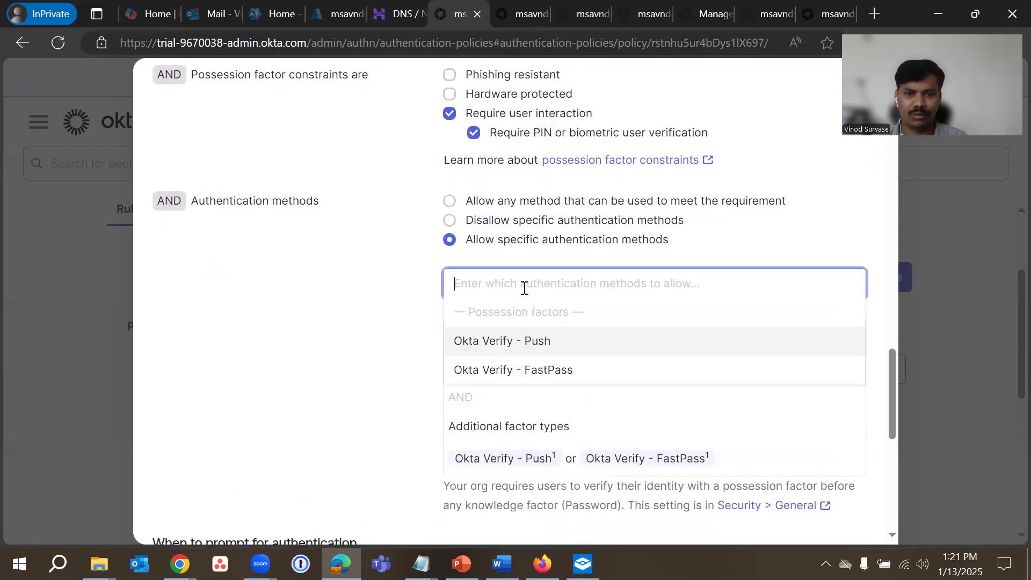
click(486, 221)
click(492, 276)
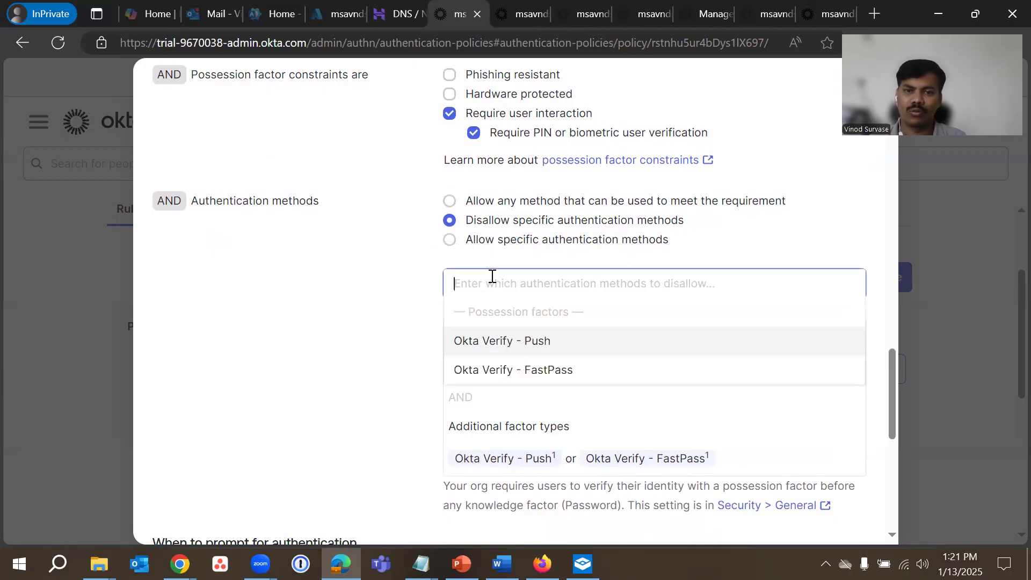
Set the authentication methods to Allow any method that can be used to meet the requirement
click(329, 315)
scroll(453, 272, up, 2)
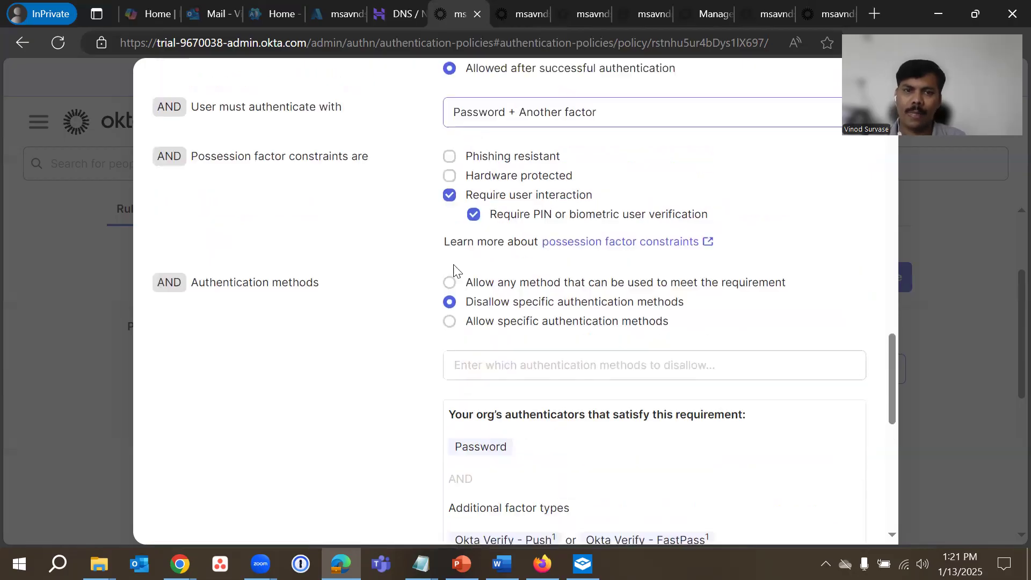
click(490, 285)
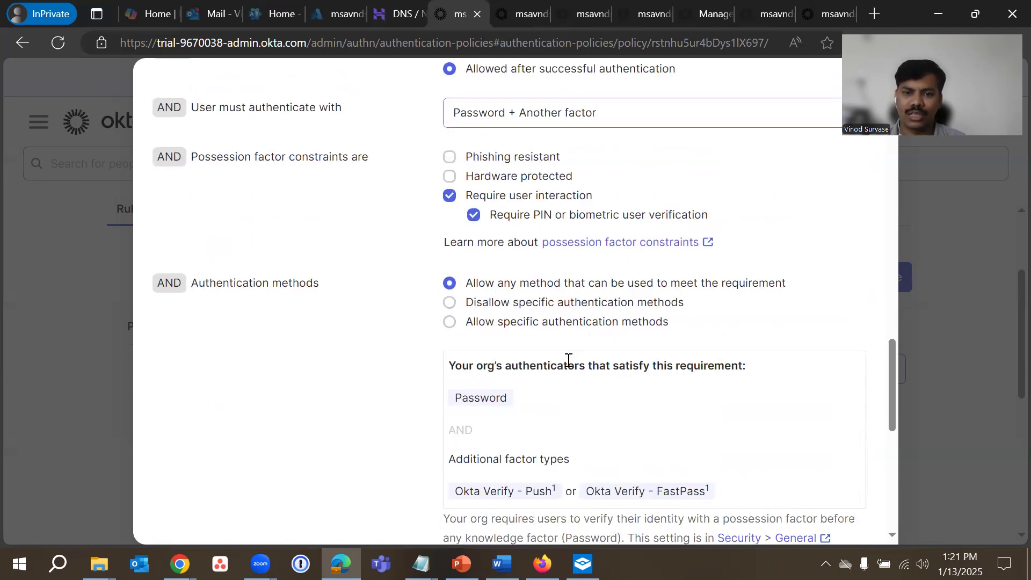
Examine the org's authenticators that satisfy the requirement and the settings for when to prompt for password and other factors
scroll(563, 370, down, 1)
drag(433, 398, 622, 394)
click(329, 391)
scroll(329, 391, down, 2)
scroll(329, 392, down, 3)
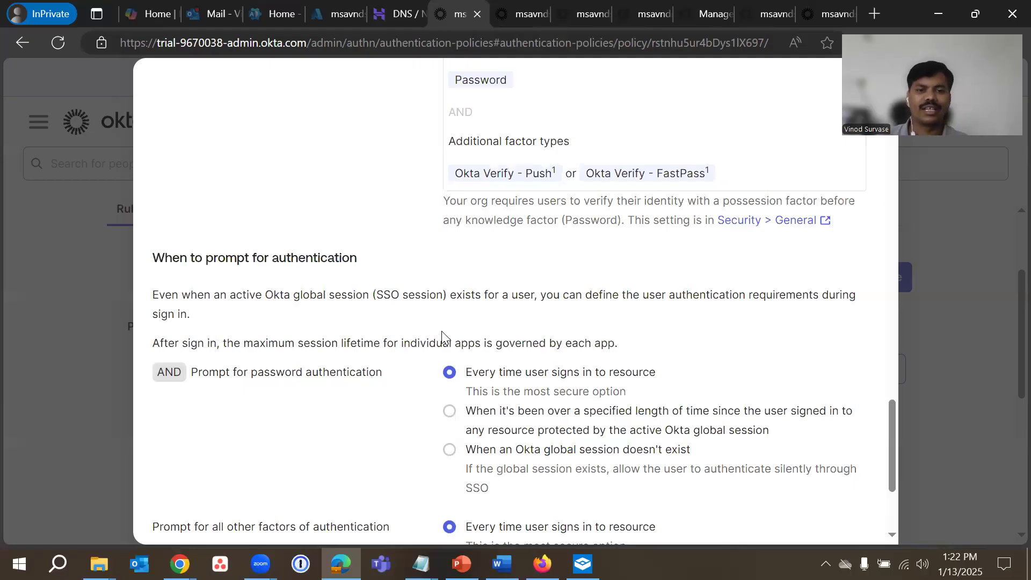
scroll(430, 344, down, 2)
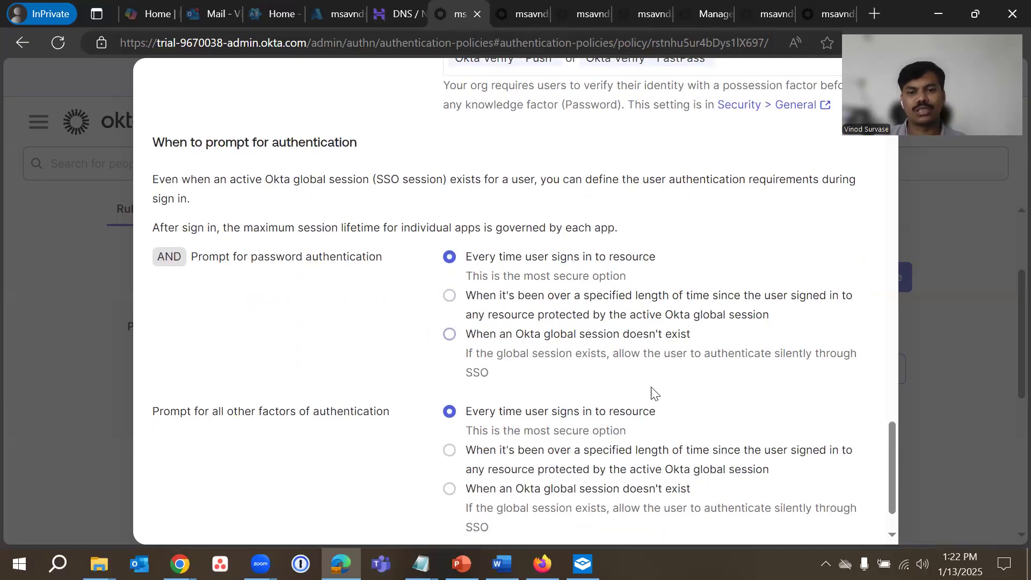
scroll(488, 376, down, 1)
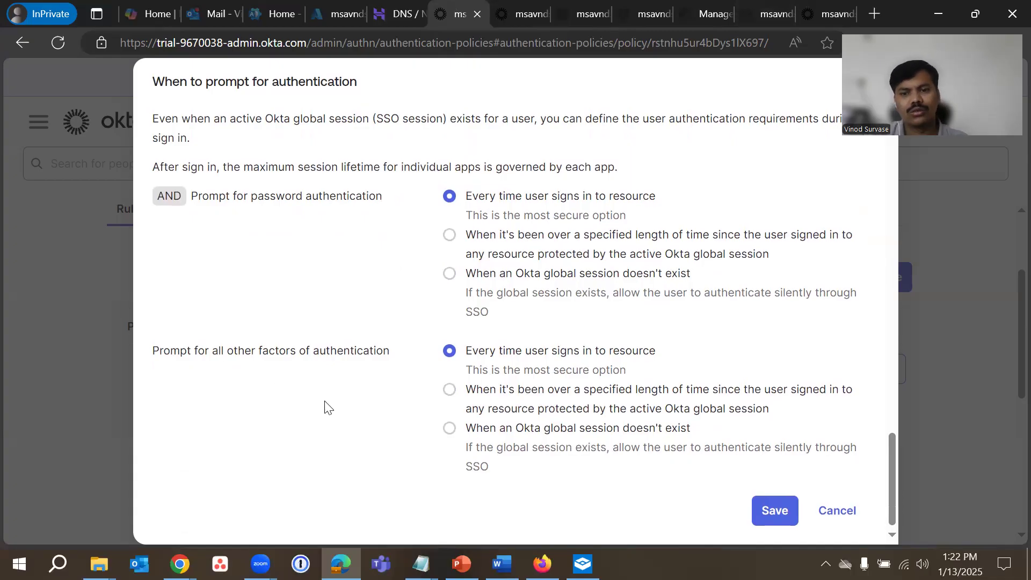
Remove the admin account from the included users in the rule's user condition
scroll(325, 408, up, 10)
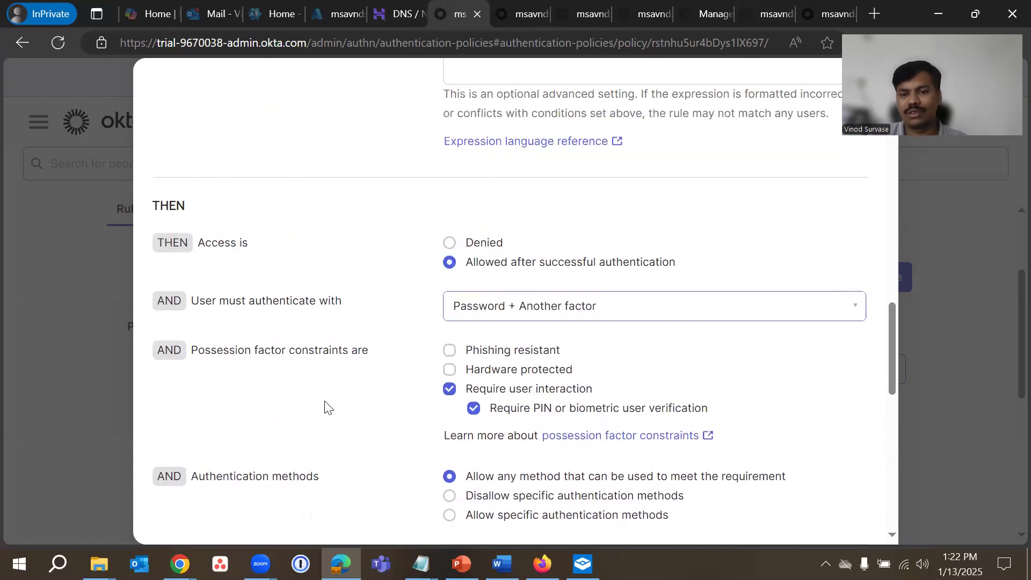
scroll(324, 408, up, 3)
scroll(325, 408, up, 3)
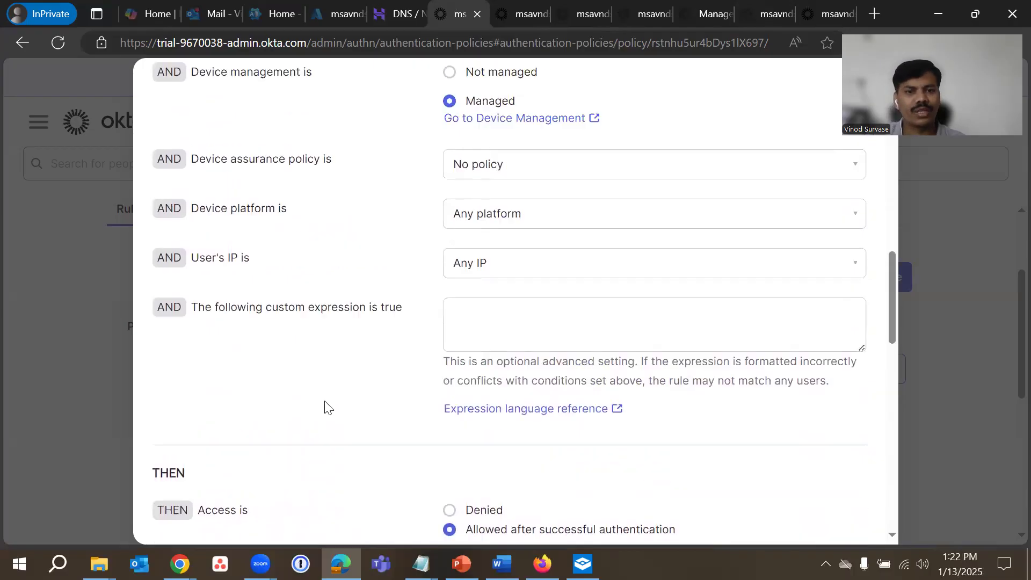
scroll(325, 408, up, 8)
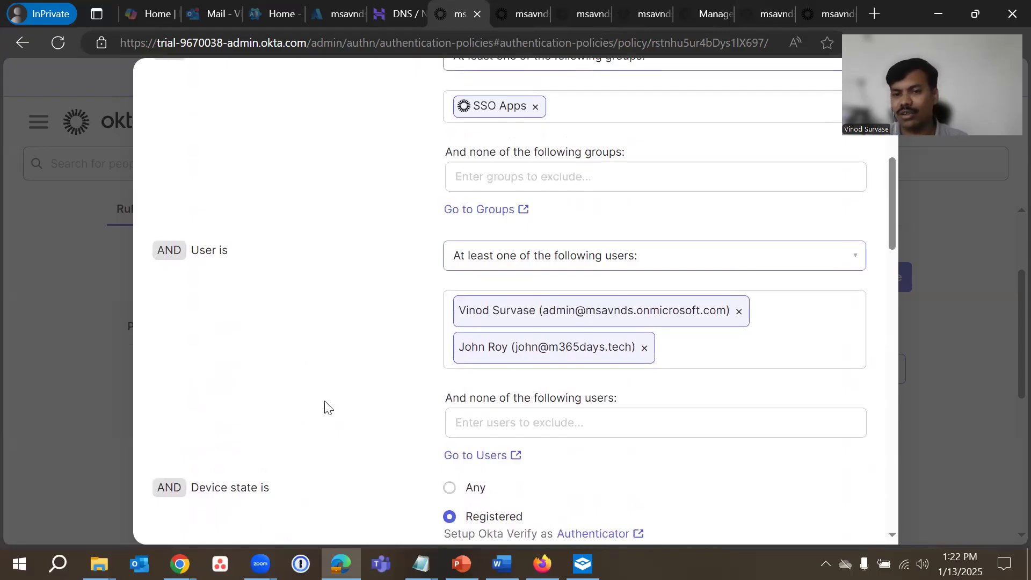
scroll(325, 408, up, 3)
scroll(324, 405, down, 2)
click(739, 402)
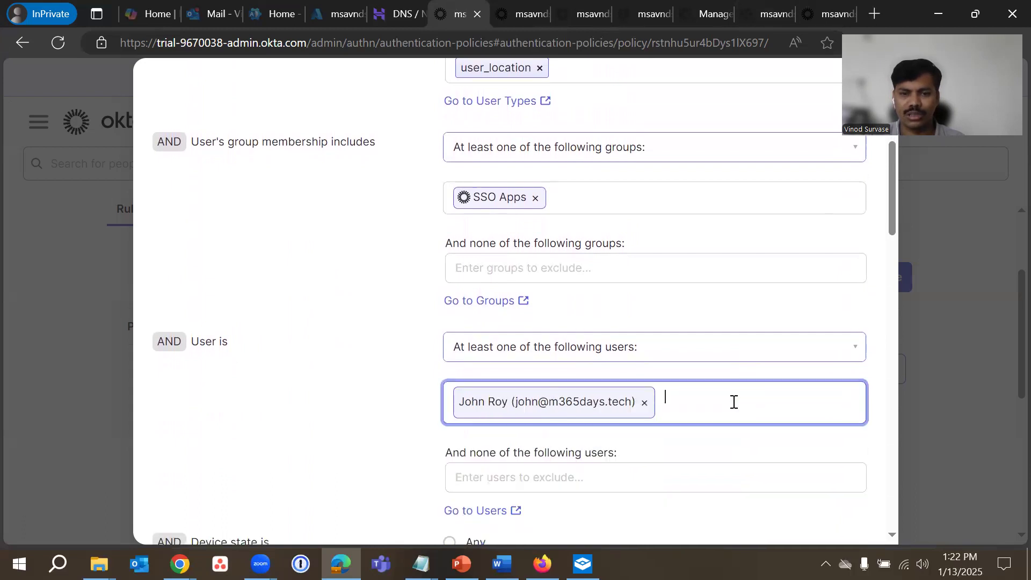
click(363, 357)
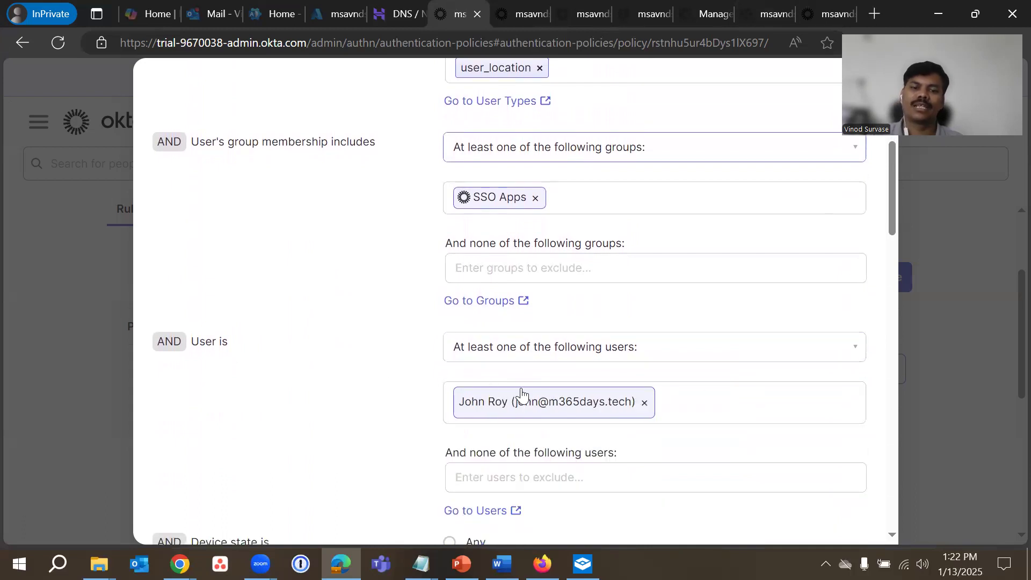
Set the rule's user condition to Any user
scroll(325, 410, up, 1)
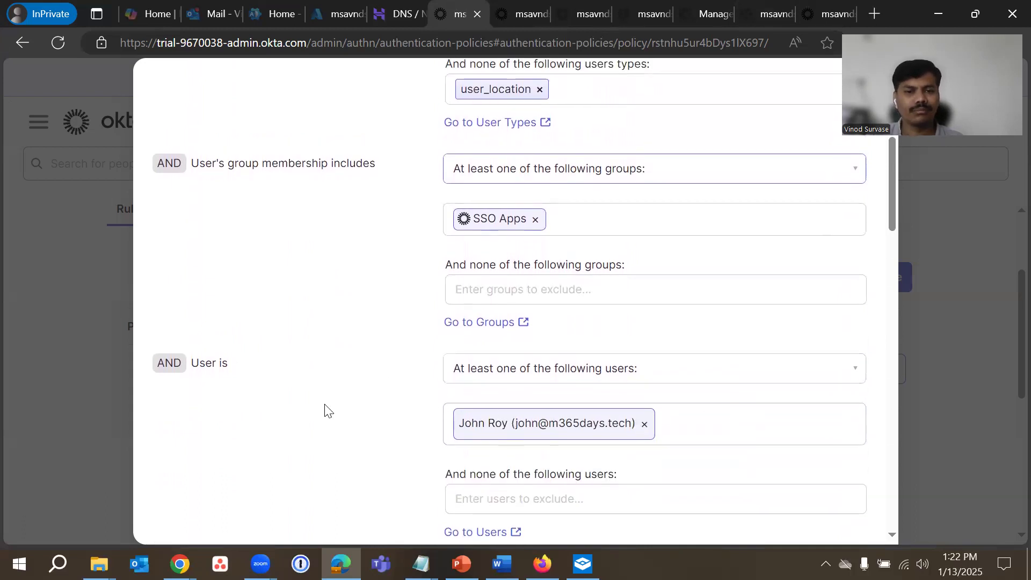
click(541, 382)
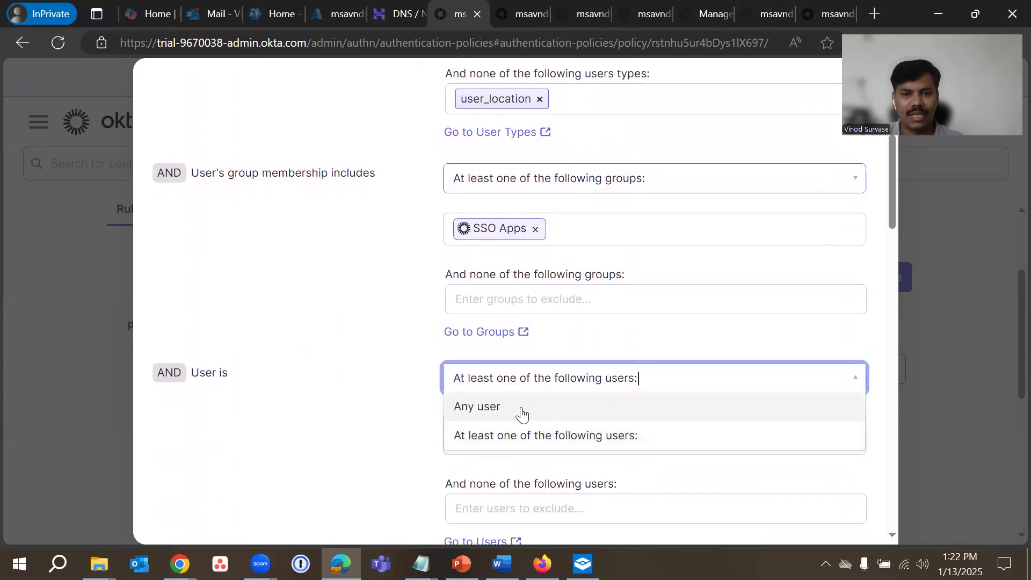
click(521, 411)
scroll(316, 362, up, 1)
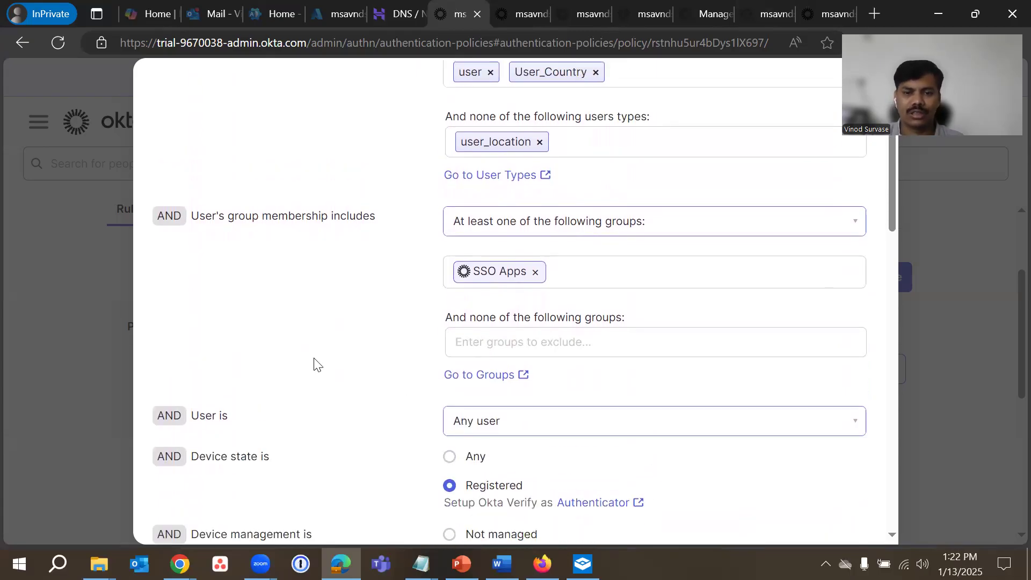
Review the new rule's name, user and device conditions, and authentication settings from start to end
scroll(322, 364, down, 3)
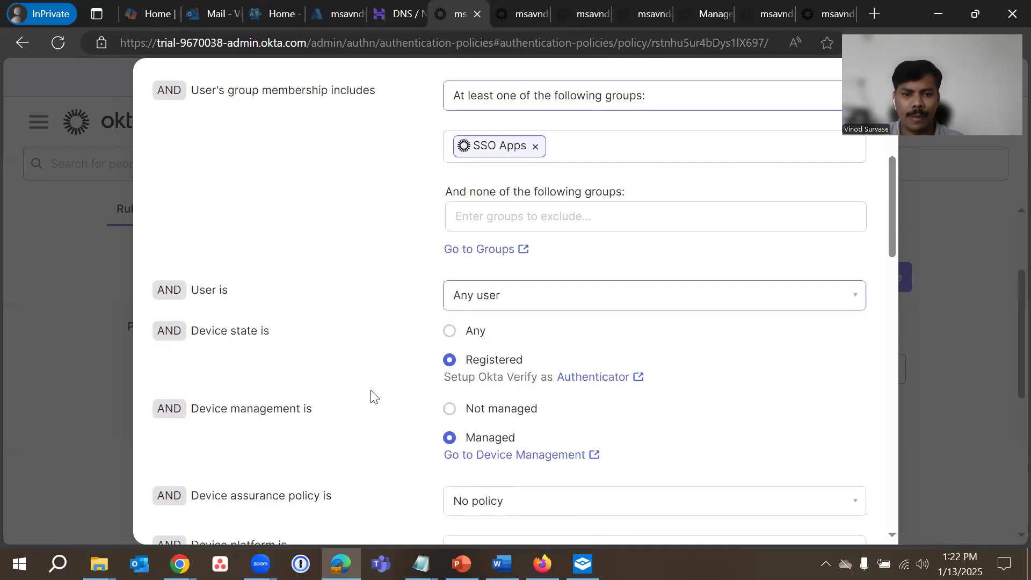
scroll(374, 397, down, 3)
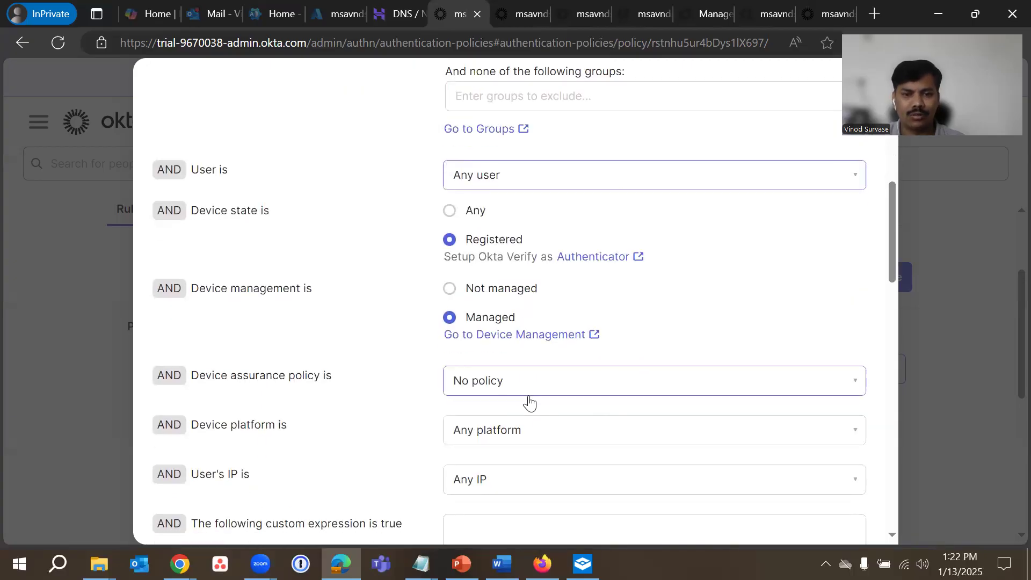
scroll(405, 381, up, 3)
scroll(406, 391, up, 5)
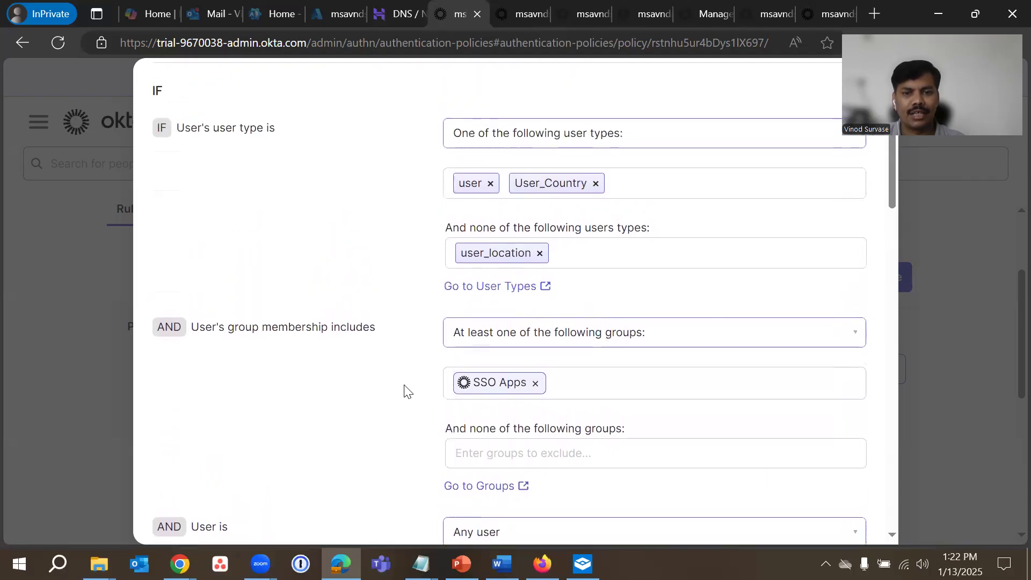
scroll(358, 380, up, 3)
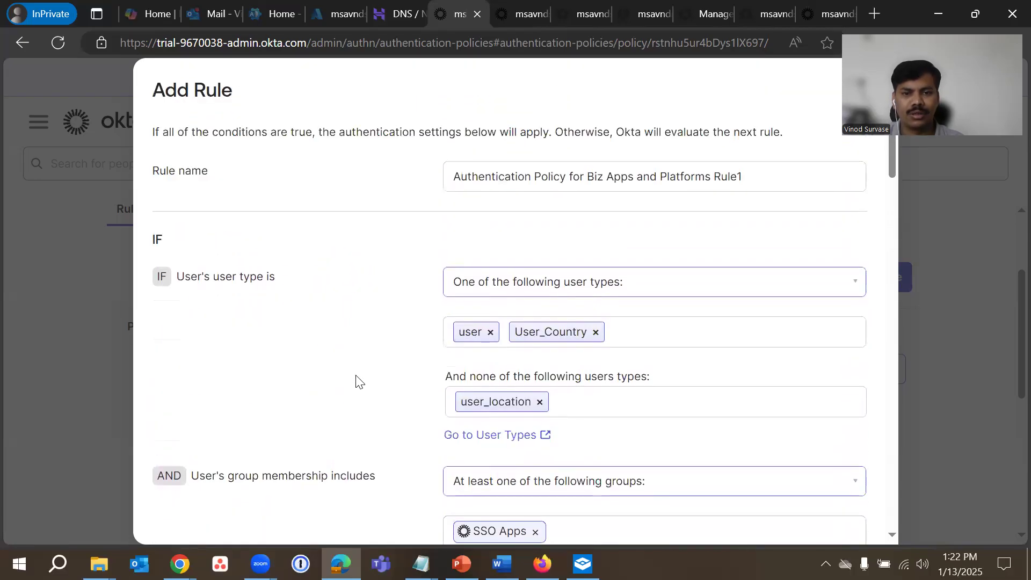
scroll(856, 317, down, 1)
scroll(858, 318, up, 1)
scroll(857, 318, down, 14)
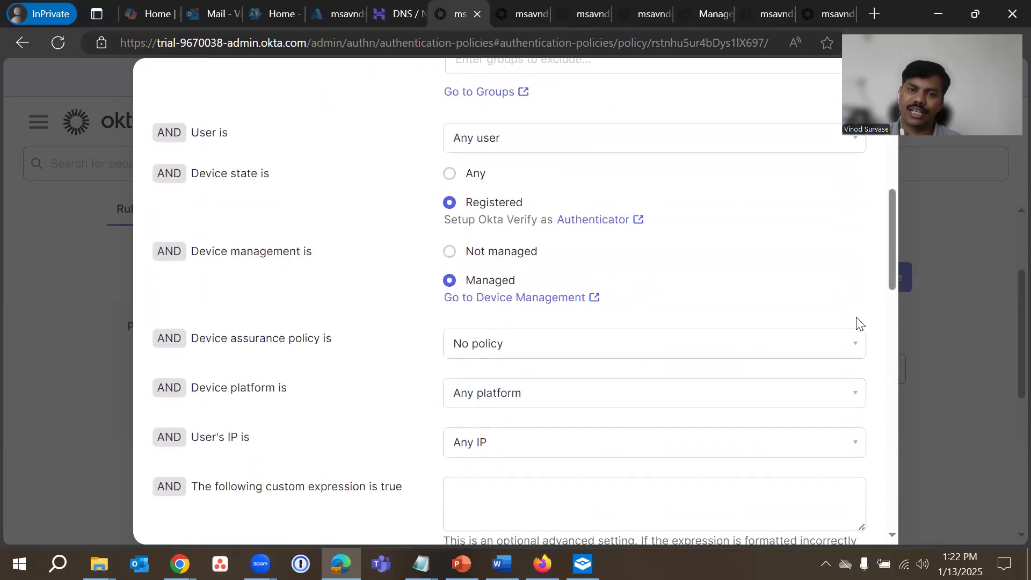
scroll(858, 319, down, 14)
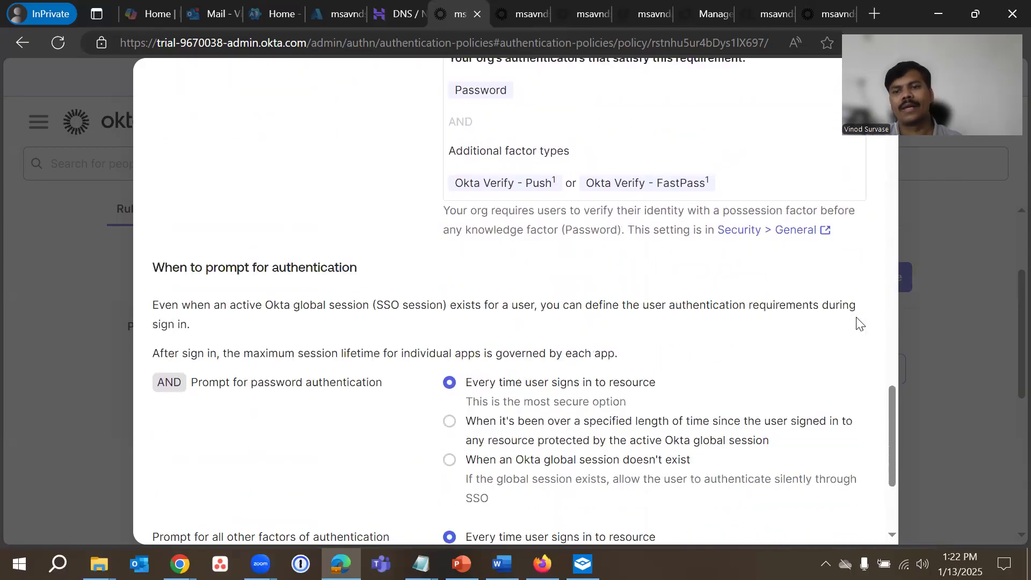
Try to save the new rule with its current name
scroll(871, 382, down, 2)
click(779, 508)
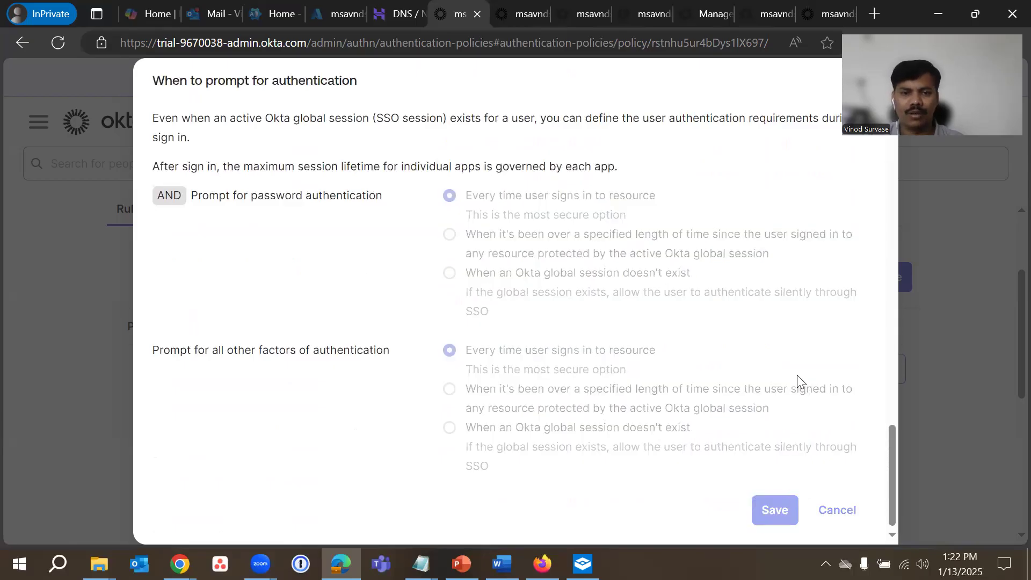
scroll(467, 390, up, 2)
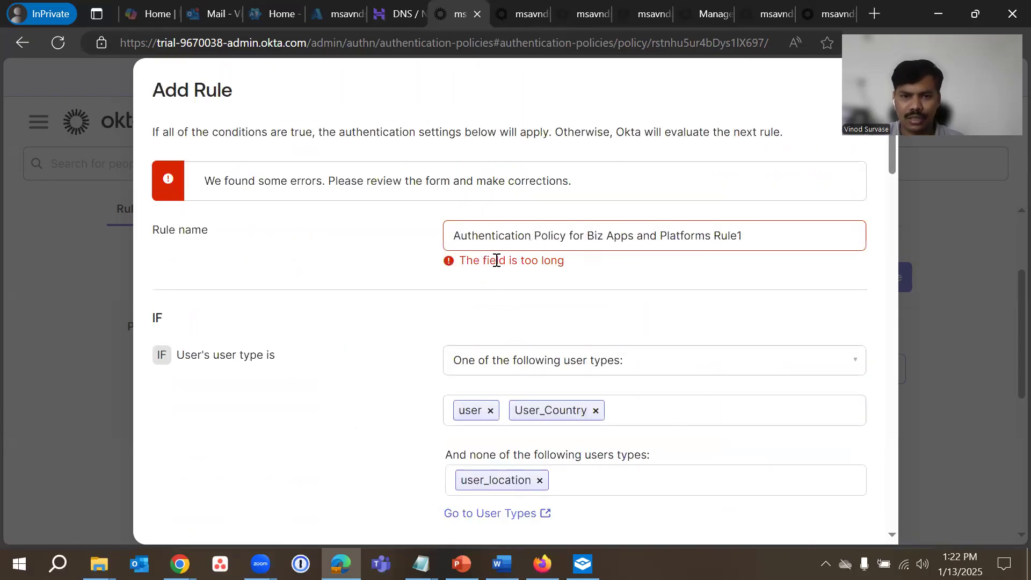
Shorten the rule name to "Auth Policy for Biz Apps and Platforms Rule1" and save the rule
click(754, 237)
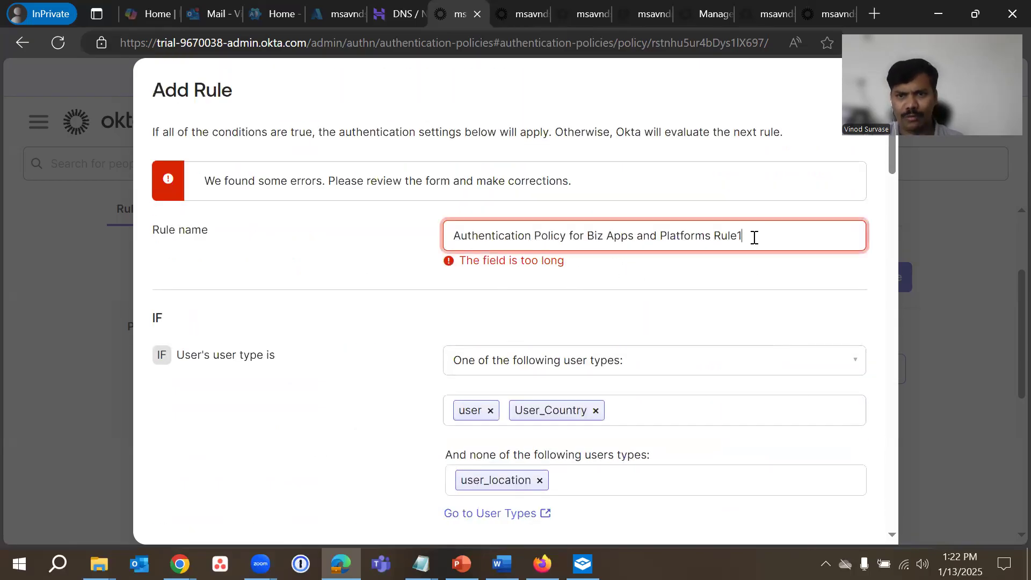
click(535, 235)
key(BackSpace)
key(BackSpace)
key(BackSpace)
key(BackSpace)
key(BackSpace)
key(BackSpace)
key(BackSpace)
key(BackSpace)
key(BackSpace)
key(BackSpace)
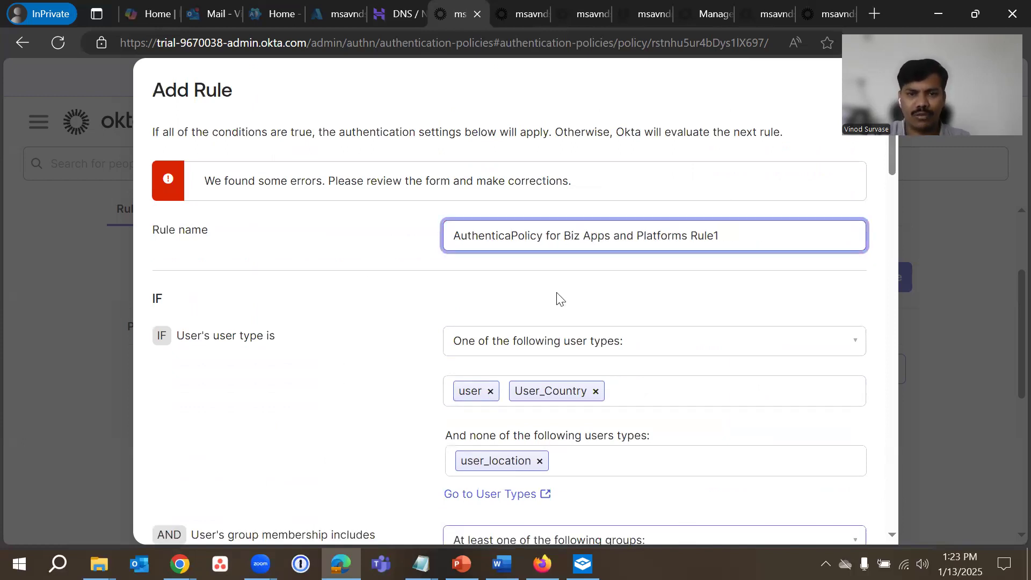
key(BackSpace)
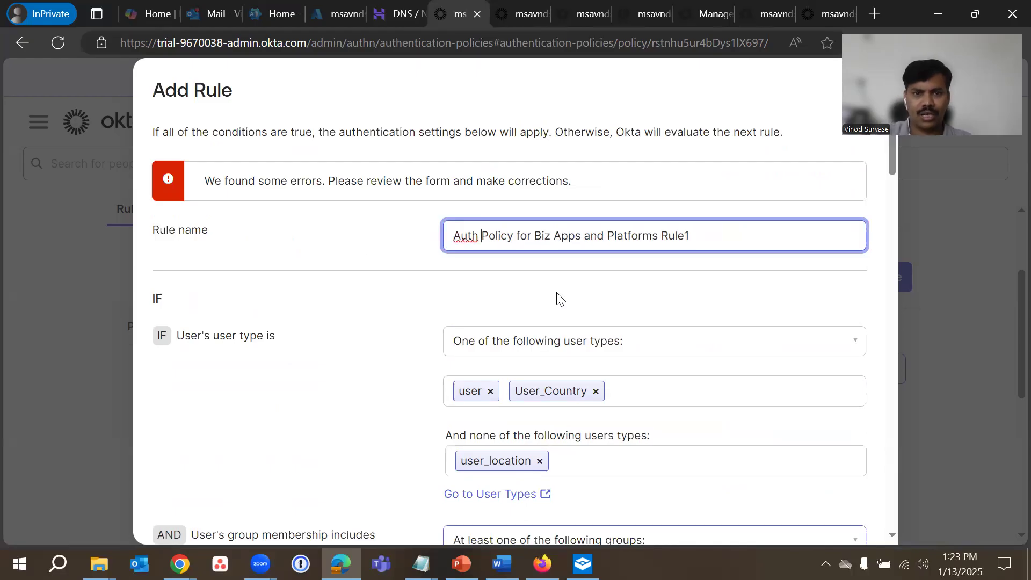
click(644, 301)
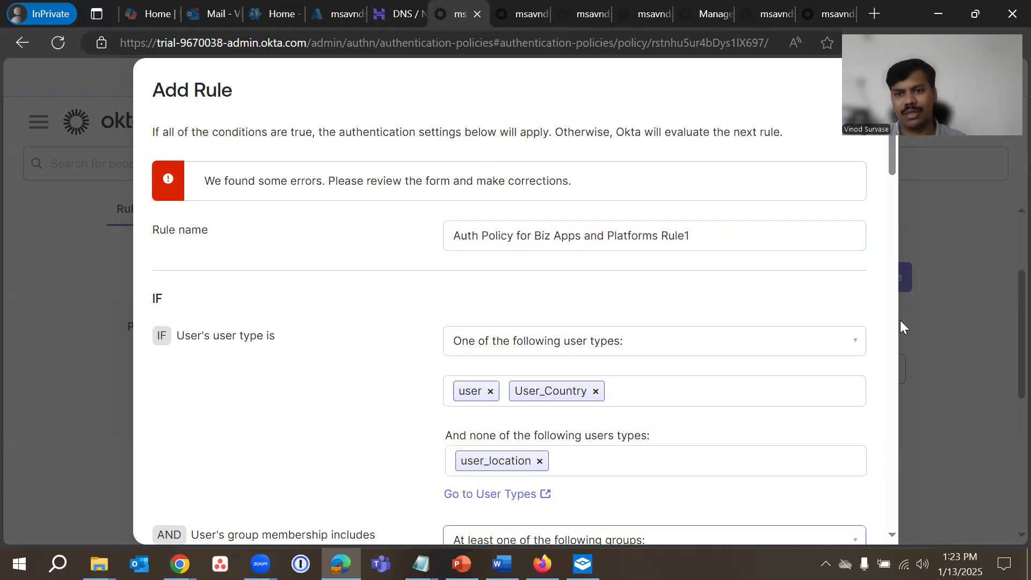
scroll(826, 385, down, 20)
click(776, 509)
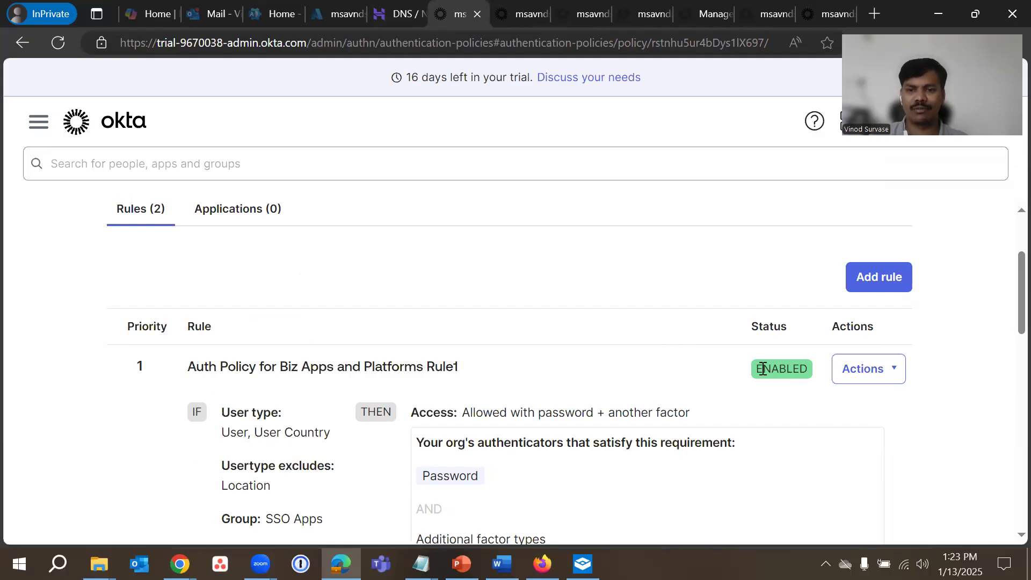
Examine the actions available for the new priority 1 rule and for the Catch-all Rule
click(898, 375)
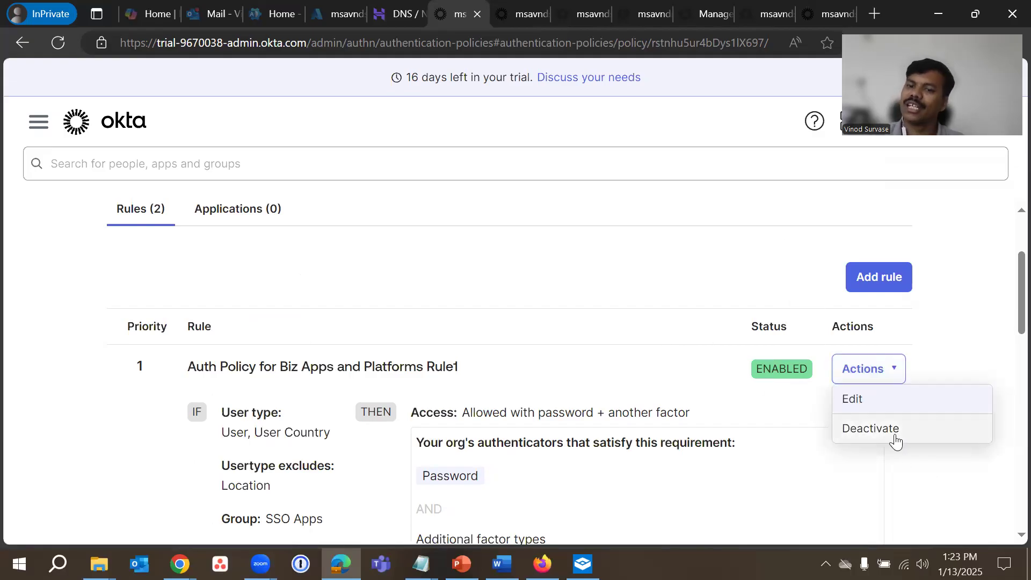
click(959, 326)
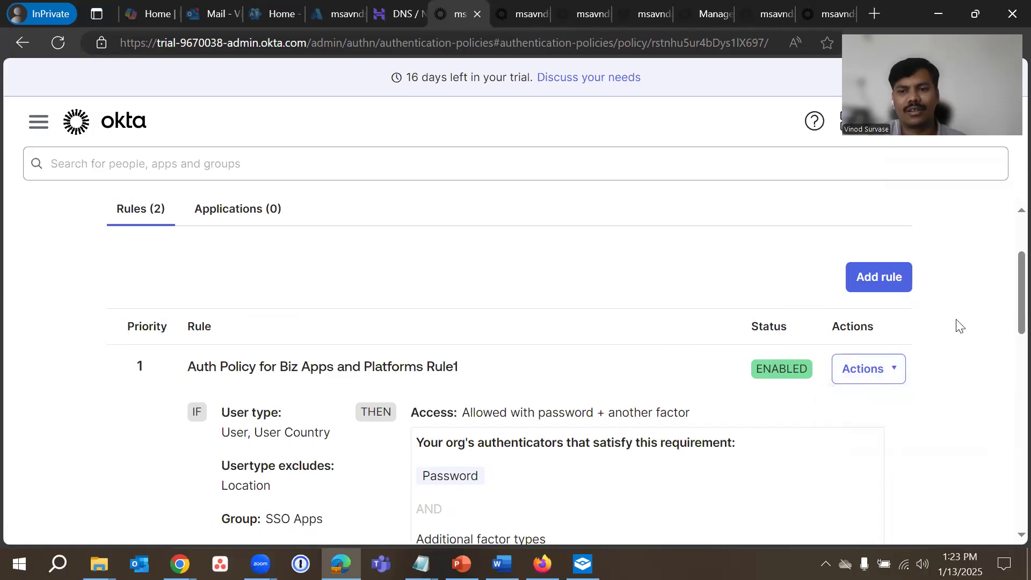
scroll(936, 375, down, 12)
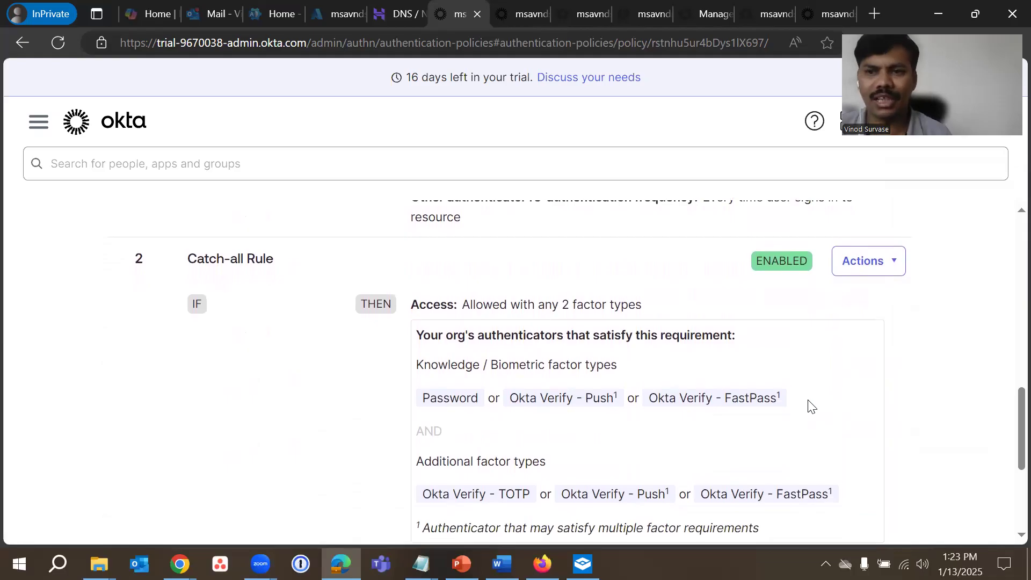
click(872, 272)
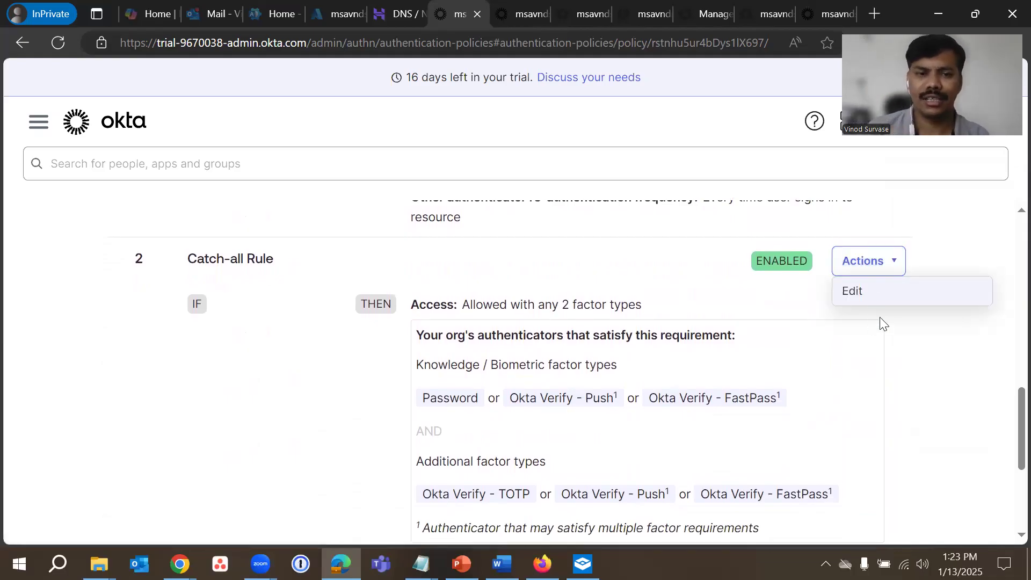
click(912, 366)
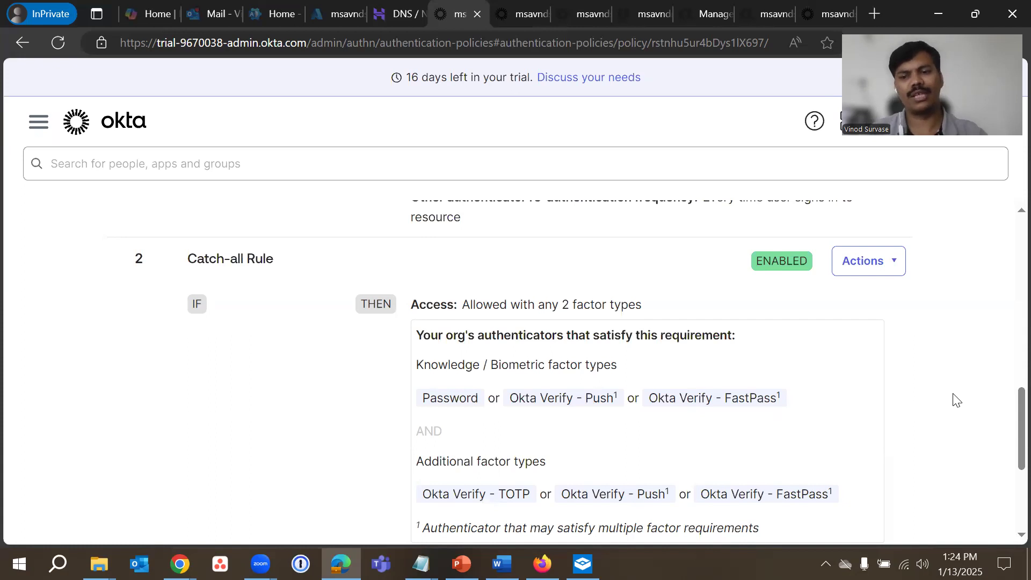
Add My Web App to the policy's applications
scroll(953, 400, up, 12)
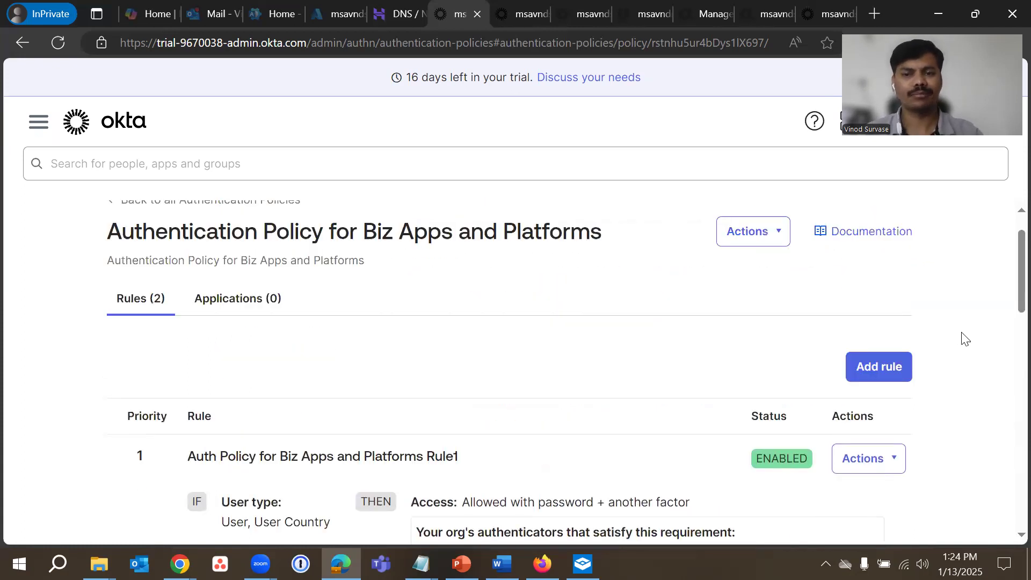
scroll(558, 342, up, 1)
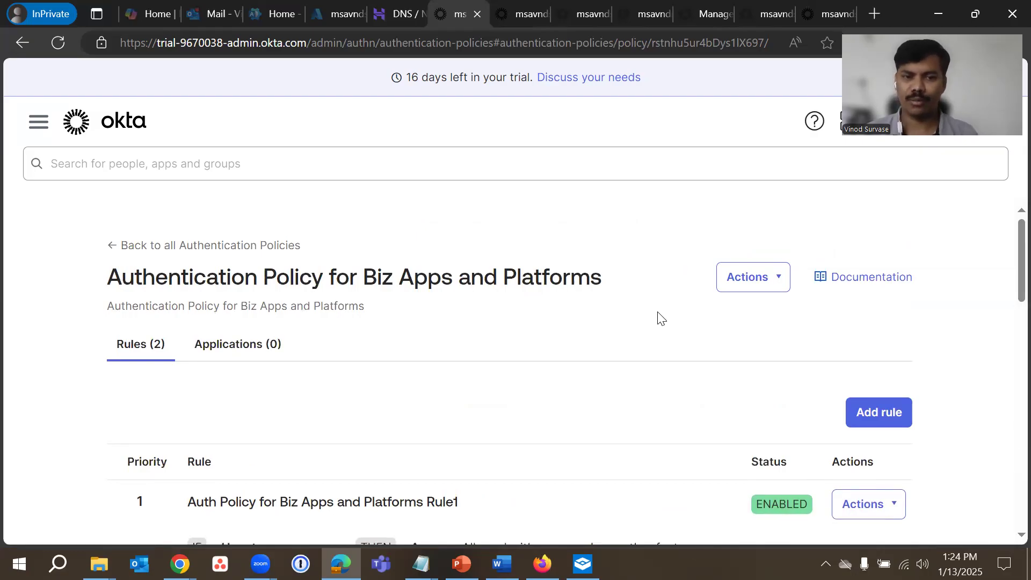
click(245, 346)
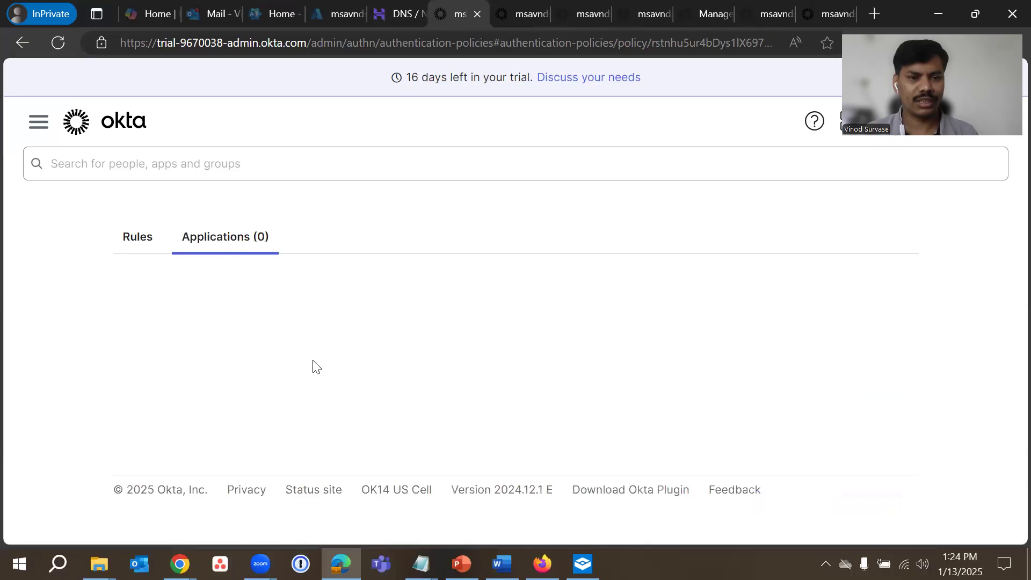
scroll(375, 376, down, 2)
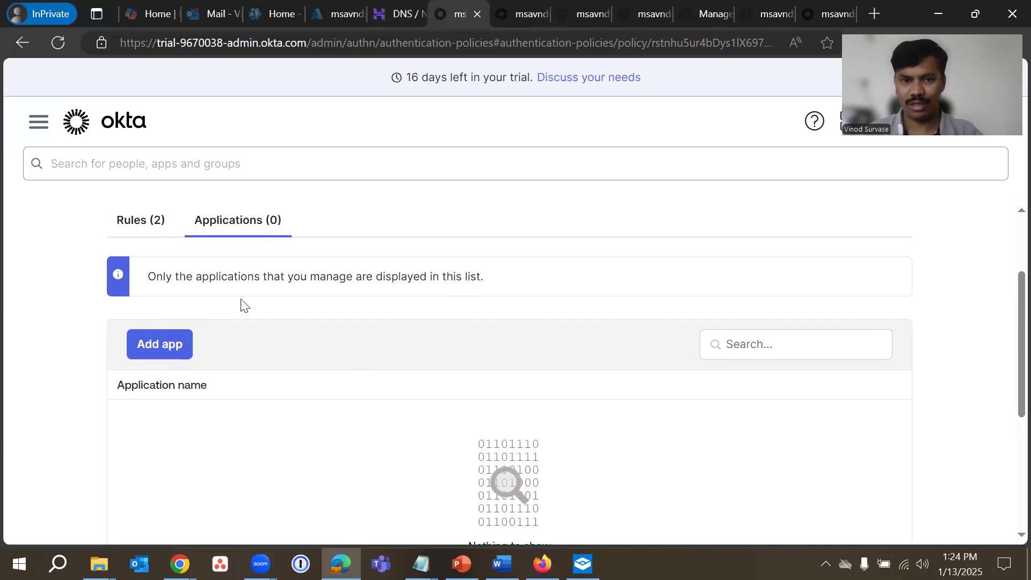
scroll(395, 316, down, 1)
click(166, 315)
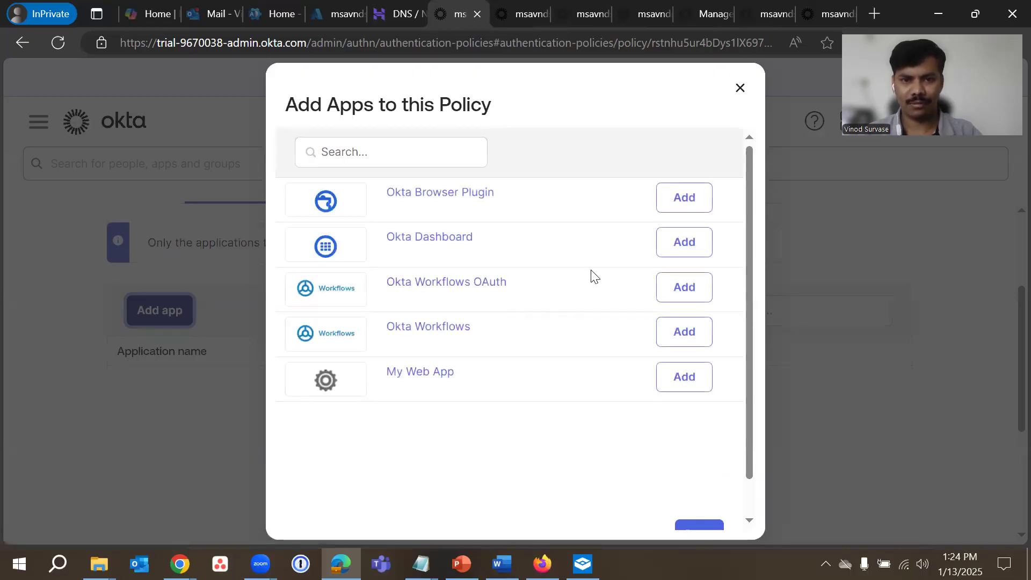
click(679, 383)
scroll(652, 455, down, 1)
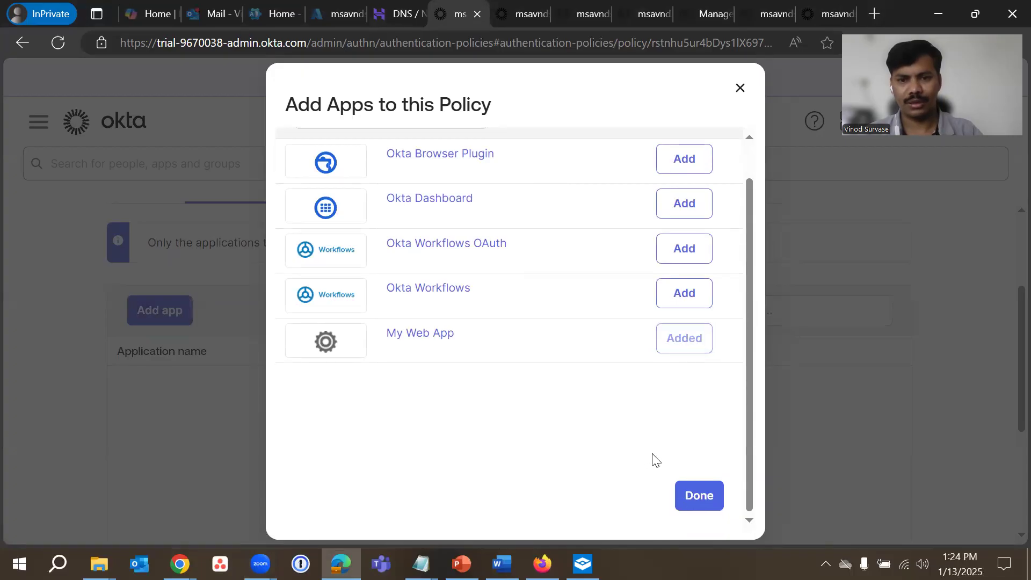
click(697, 498)
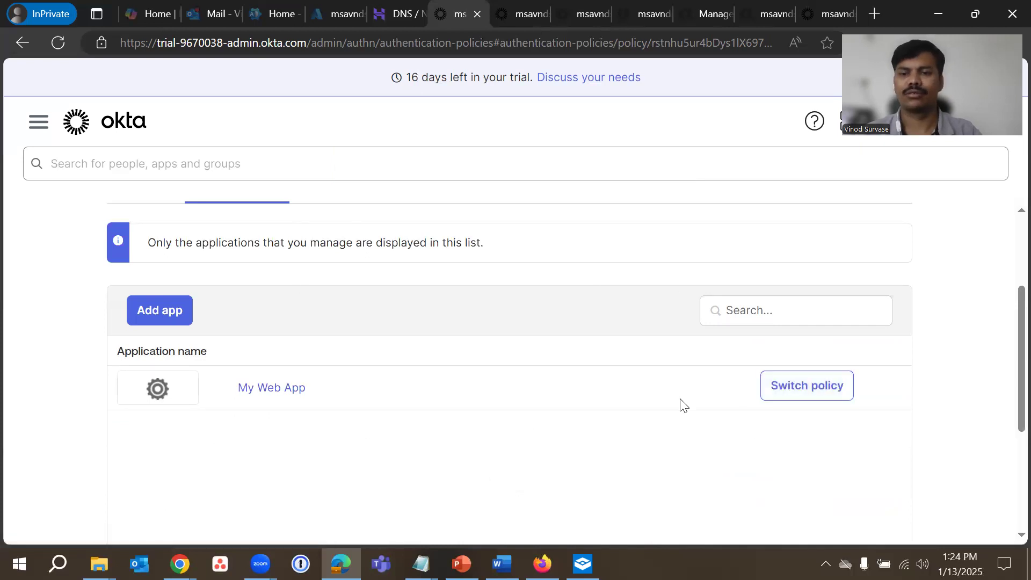
Examine the actions available for the policy and the switch policy option of the assigned My Web App
scroll(667, 417, down, 5)
scroll(668, 416, up, 5)
scroll(736, 399, up, 3)
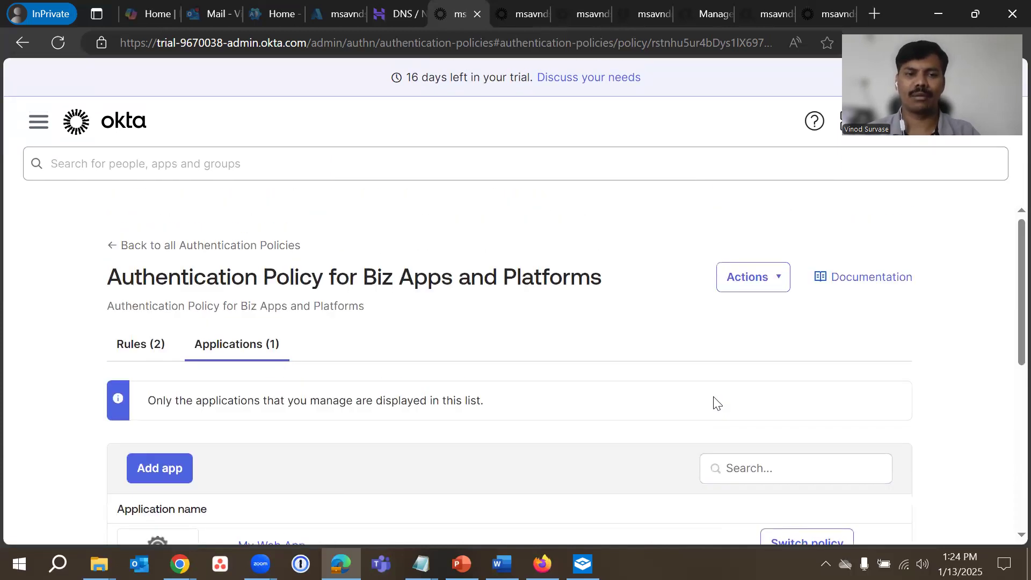
click(774, 287)
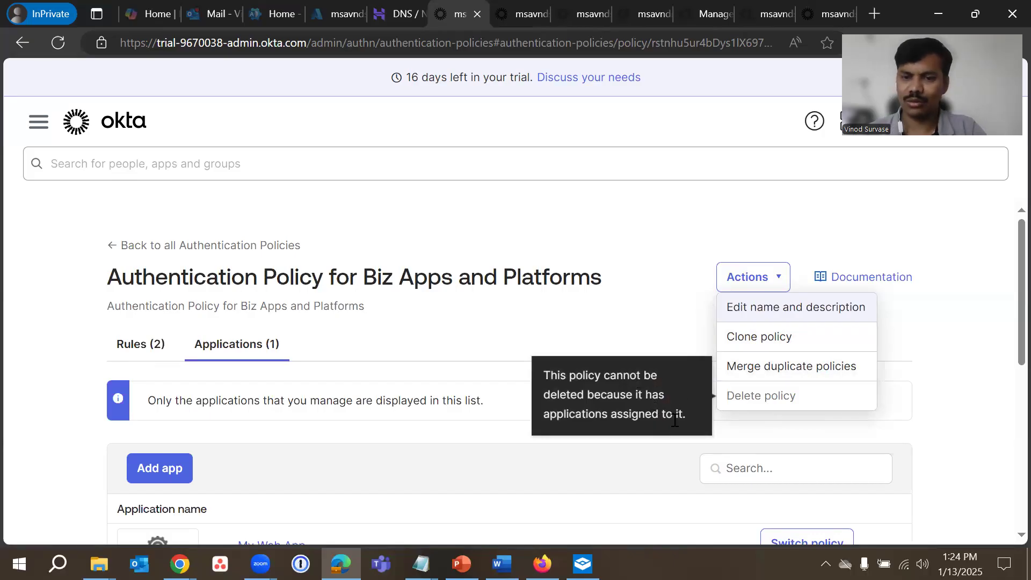
click(643, 292)
scroll(750, 361, down, 1)
scroll(795, 419, up, 1)
scroll(859, 408, down, 5)
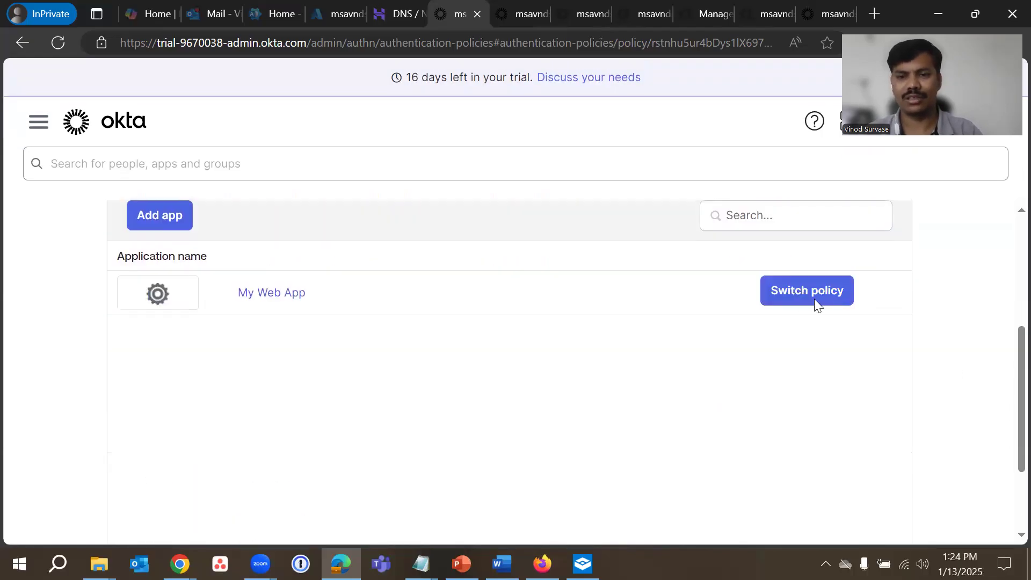
scroll(763, 346, up, 3)
scroll(757, 344, up, 2)
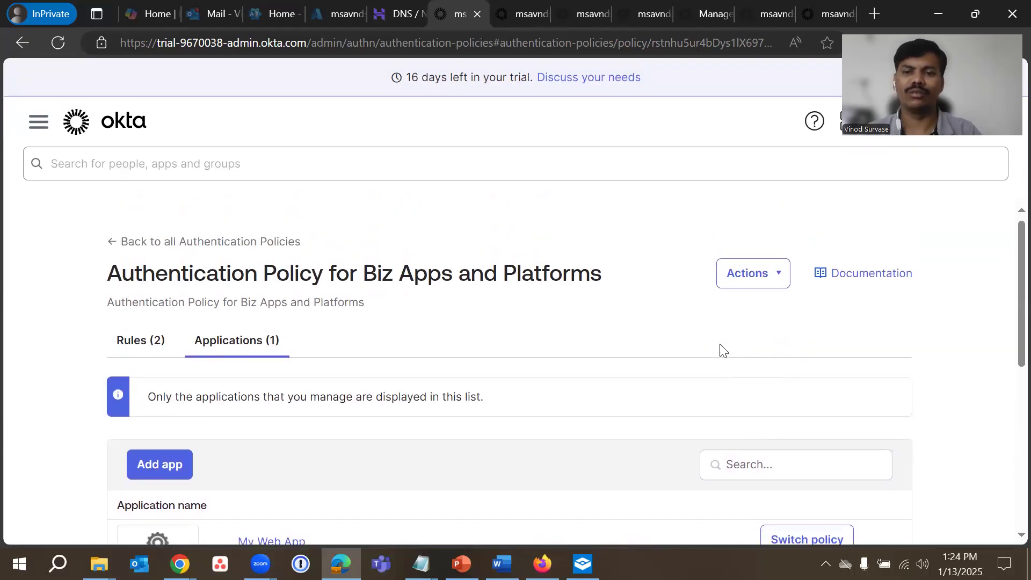
Return to the policy's rules and look over the list
click(146, 346)
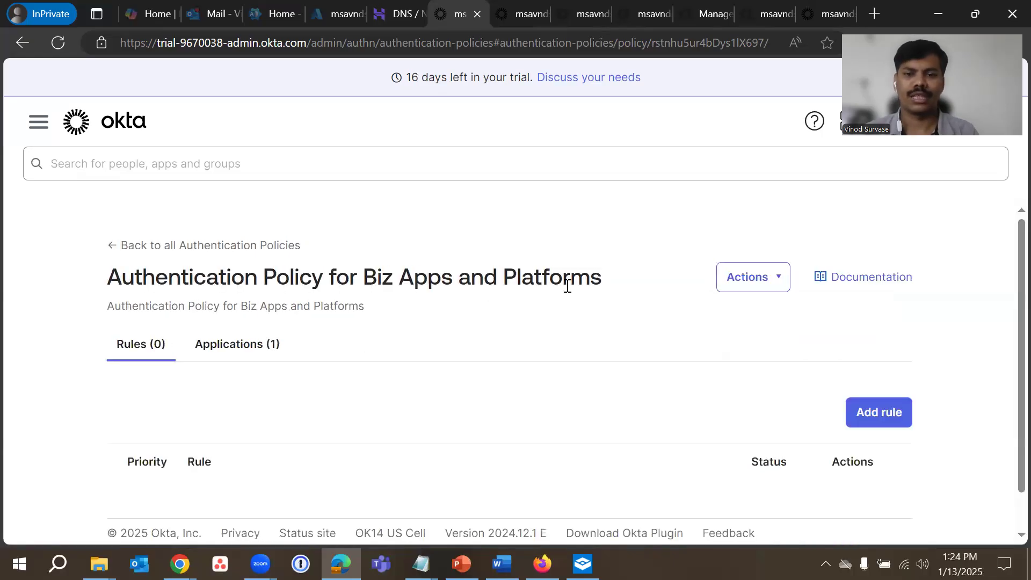
scroll(566, 285, down, 3)
scroll(642, 299, up, 3)
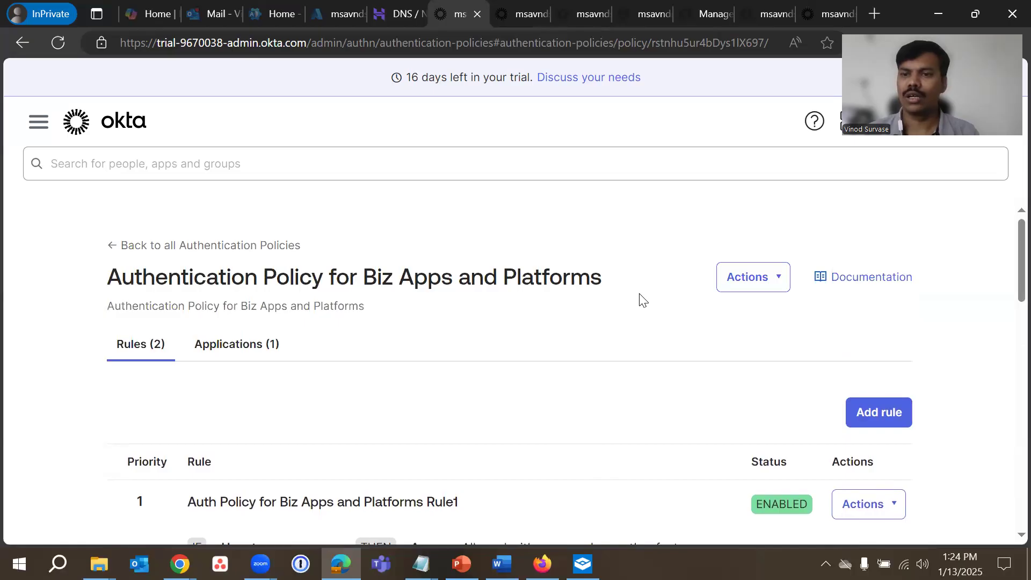